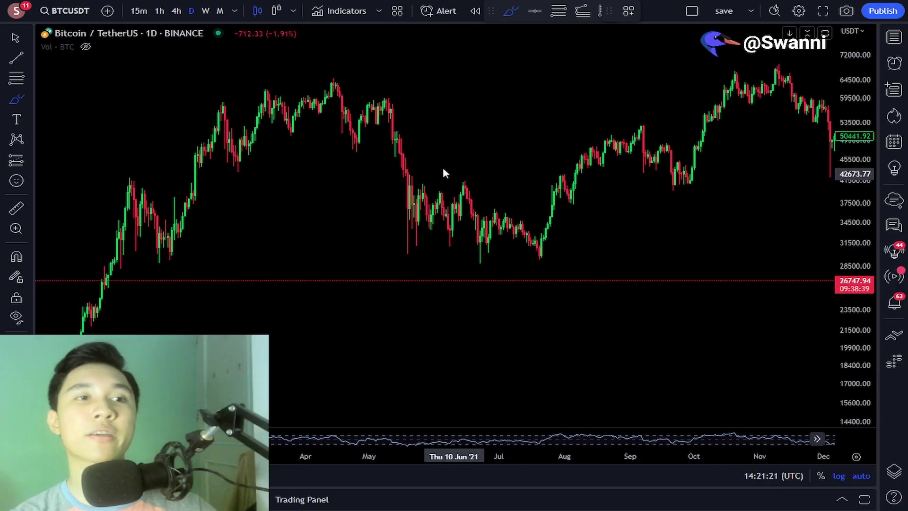
left_click(22, 41)
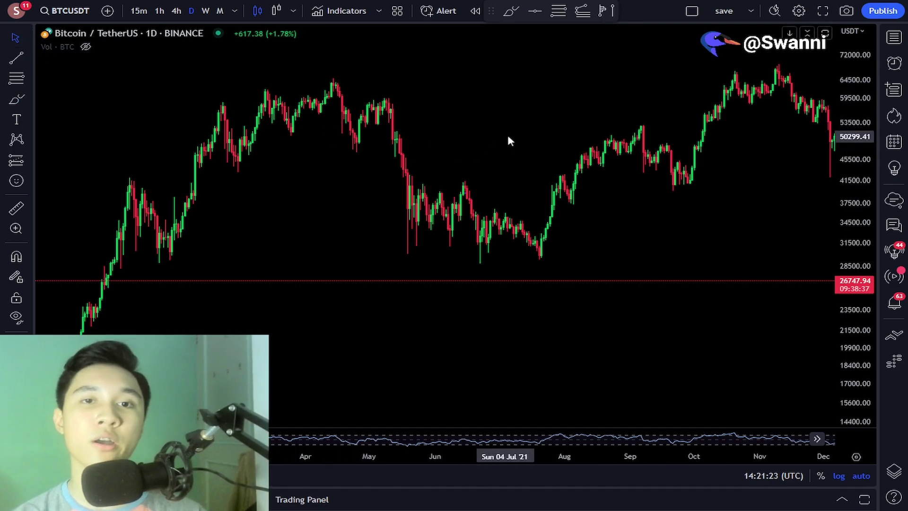
left_click_drag(552, 120, 516, 110)
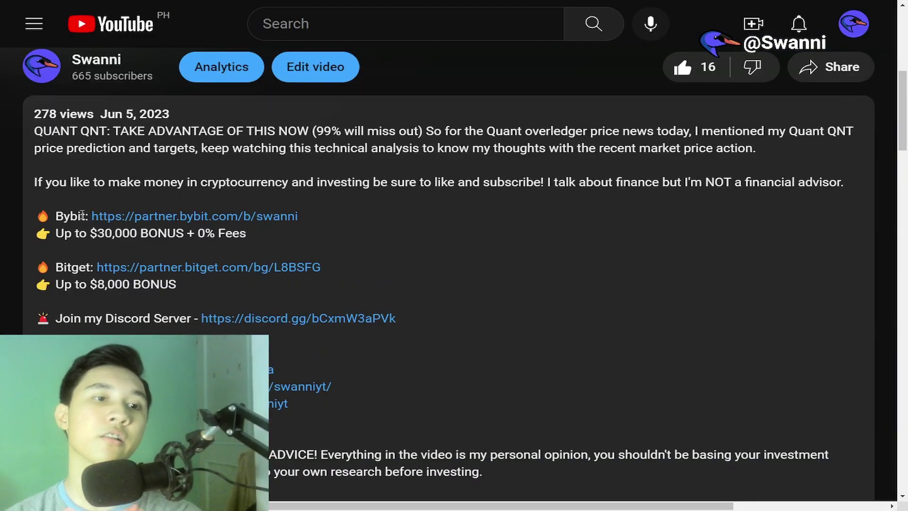
- Point out the Bybit link and its $30,000 BONUS offer in the video description by highlighting the text
left_click_drag(82, 214, 262, 221)
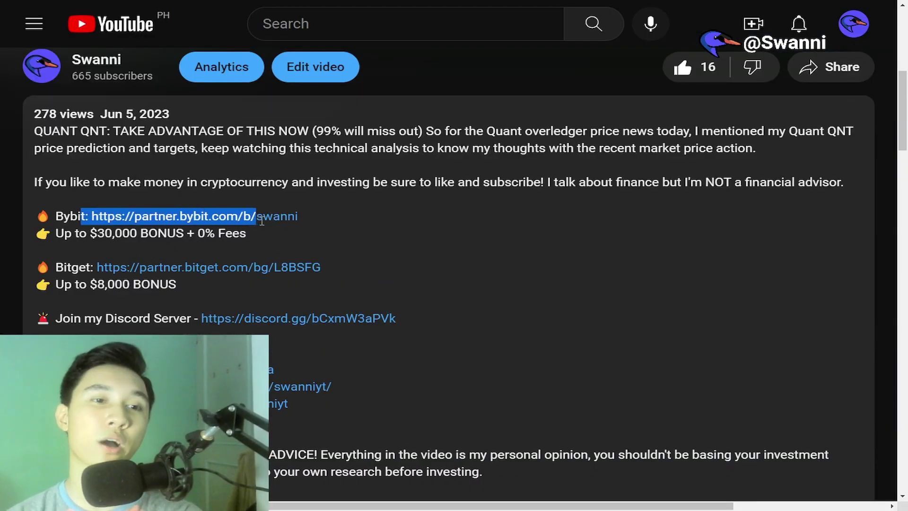
left_click(381, 231)
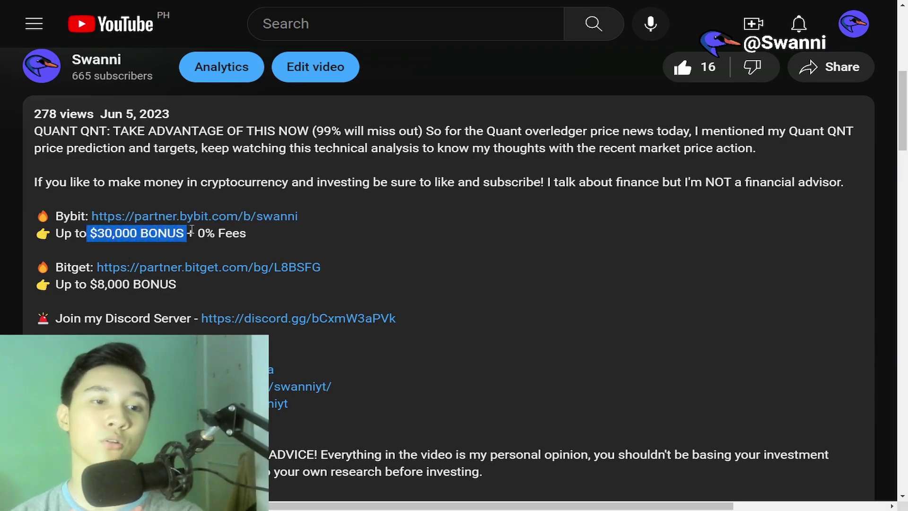
left_click(442, 248)
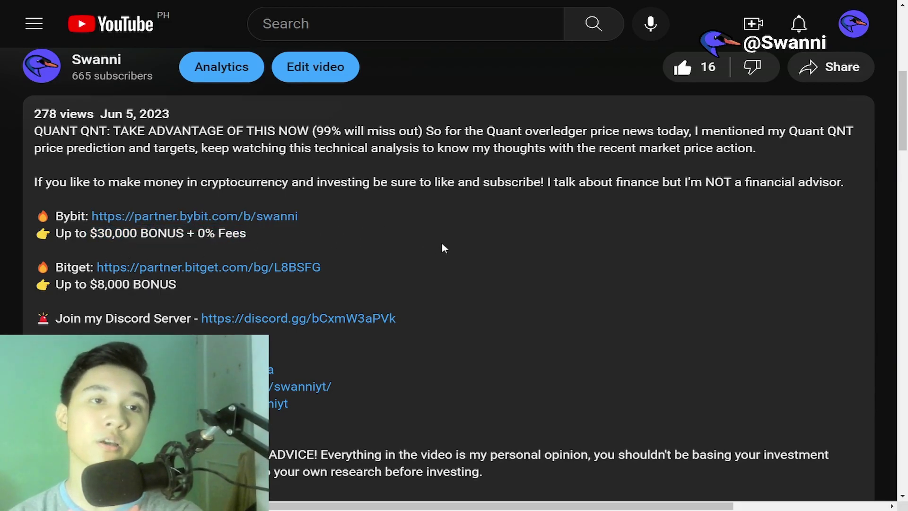
- Switch from the YouTube page to the TradingView BTCUSDT chart and show it in full screen
key("F11")
left_click(34, 22)
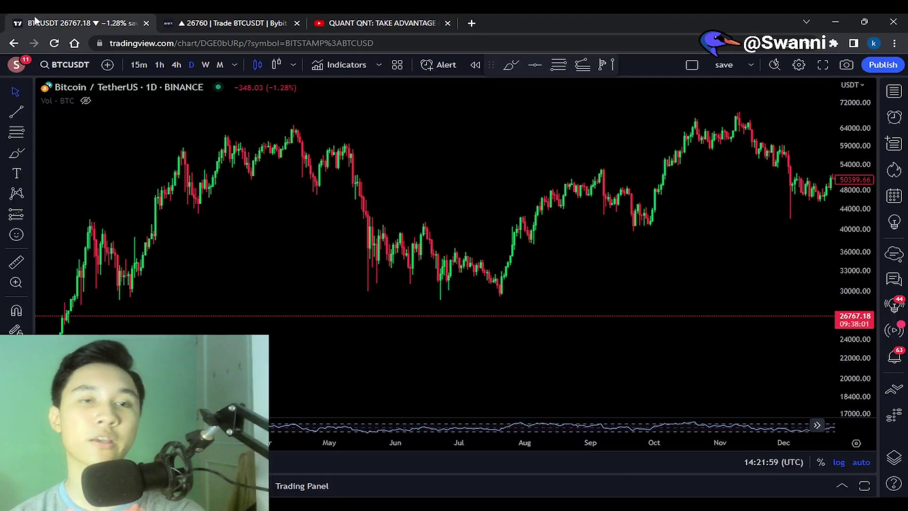
key("F11")
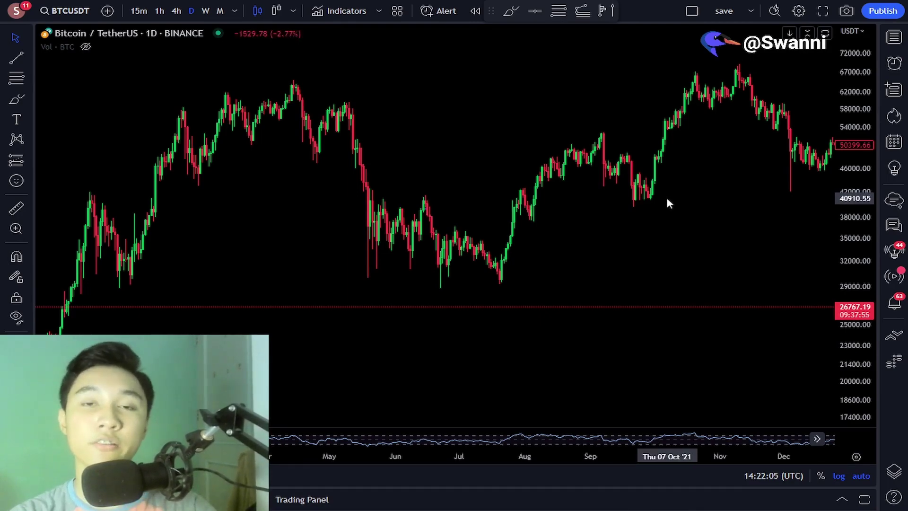
- Add a chart text note listing Supply & Demand zones, Patterns, Trendlines, 100 moving average, Fair value gaps and Order blocks, numbered 1, 2, 3, 4, 6, 5
left_click(16, 115)
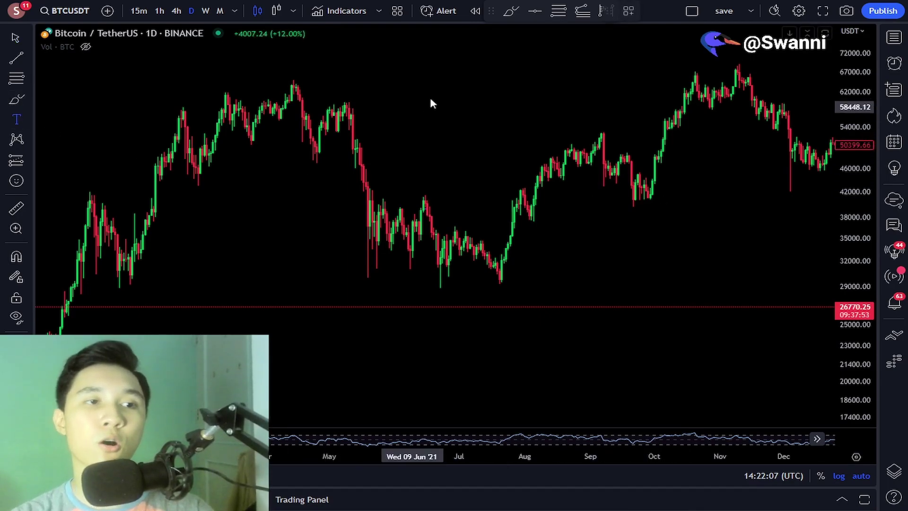
left_click(417, 89)
type("1. Supply & Demand zones 2. Patterns 3. Trendlines 4. 100 moving average 6. Fair value gaps 5. Order blocks")
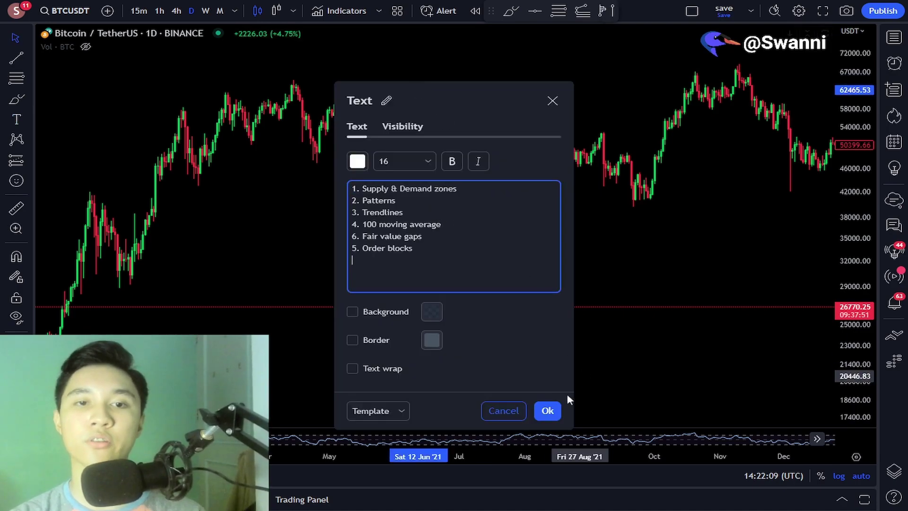
left_click(547, 410)
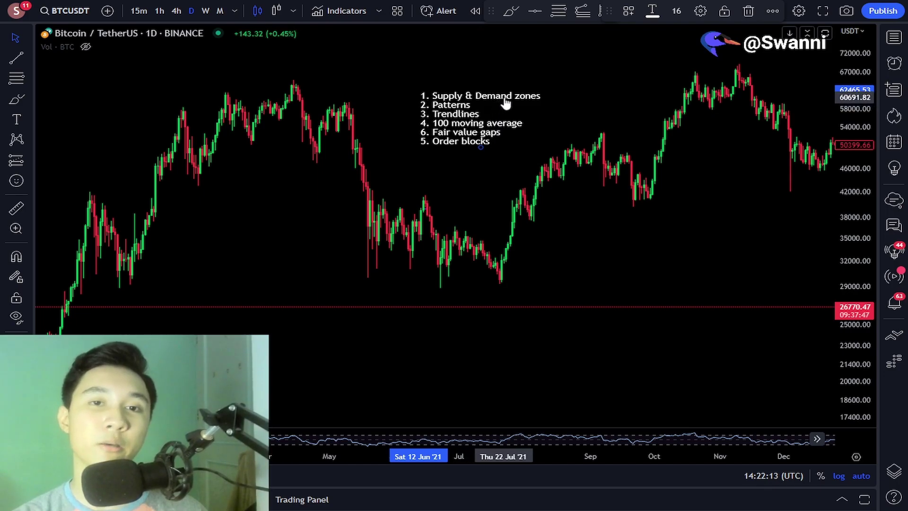
- Move the numbered text list to the empty chart area above and before the early-2021 rally
left_click_drag(505, 103, 762, 302)
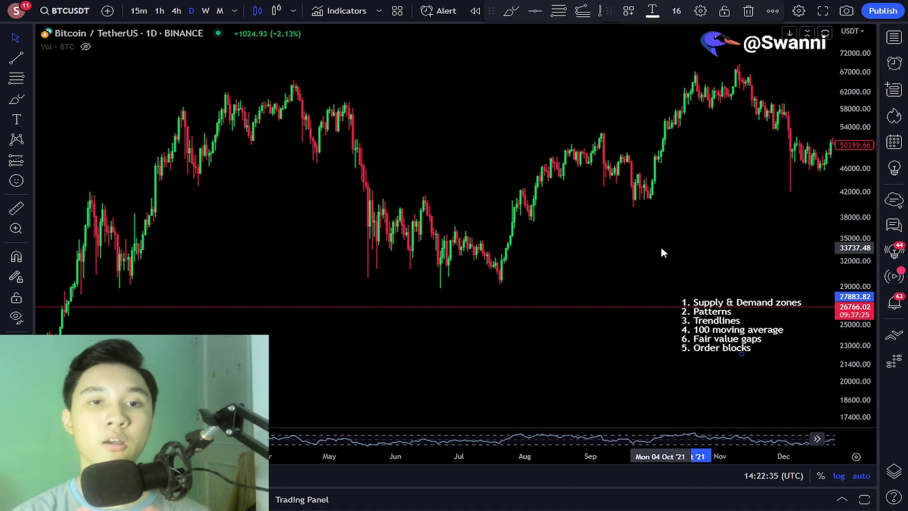
left_click_drag(662, 249, 659, 256)
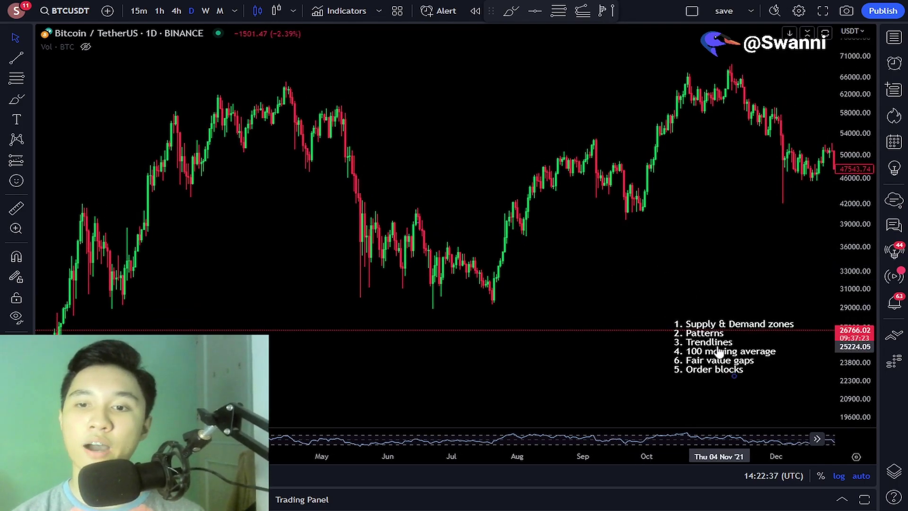
left_click_drag(717, 347, 417, 251)
scroll(452, 119, "down", 2)
left_click_drag(452, 118, 487, 135)
left_click_drag(516, 192, 139, 113)
scroll(461, 249, "up", 3)
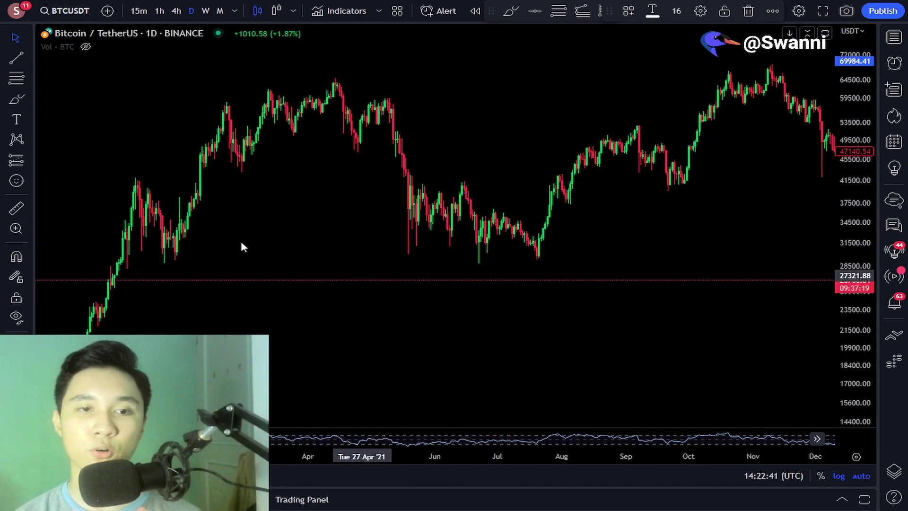
- Draw a demand zone rectangle from about 28,789 to 31,334 USDT, spanning early January to 29 October 2021
left_click(6, 103)
left_click(87, 145)
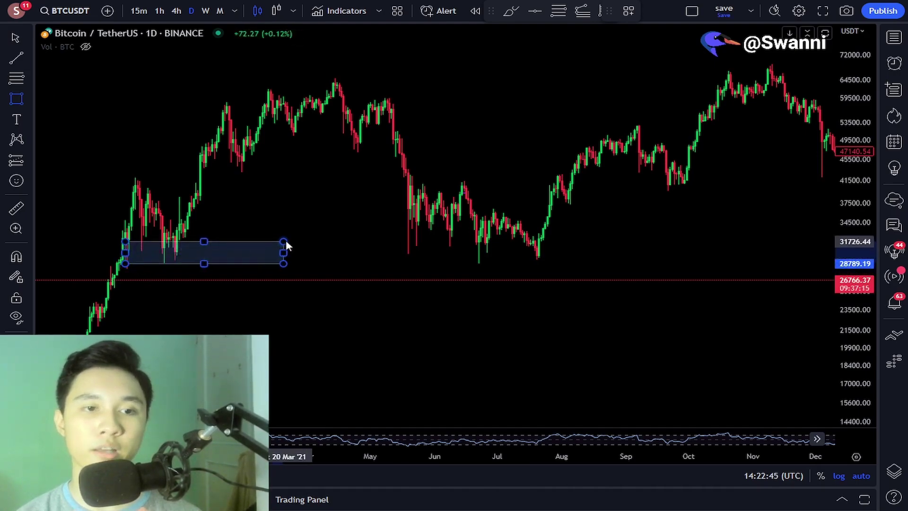
left_click(289, 244)
left_click_drag(290, 254, 747, 262)
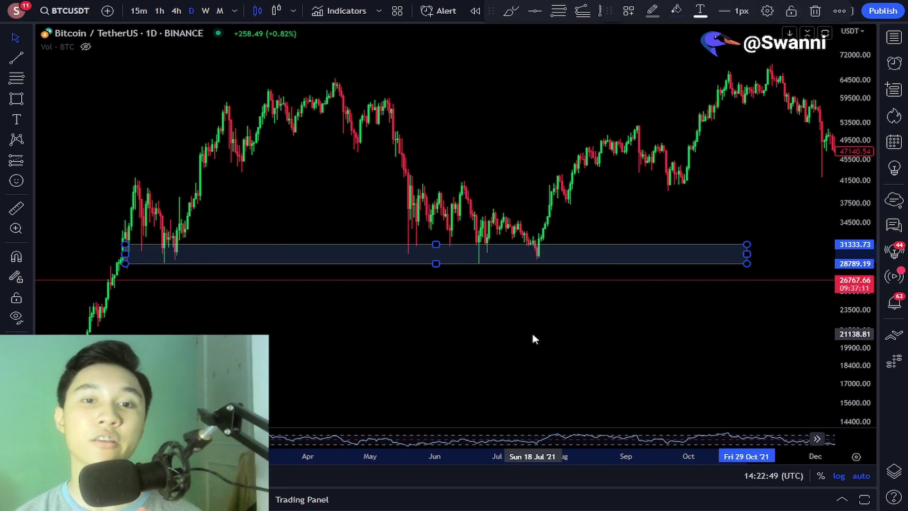
- Brush a wavy arrow along the demand zone from January to August 2021, and delete it
left_click_drag(533, 335, 565, 328)
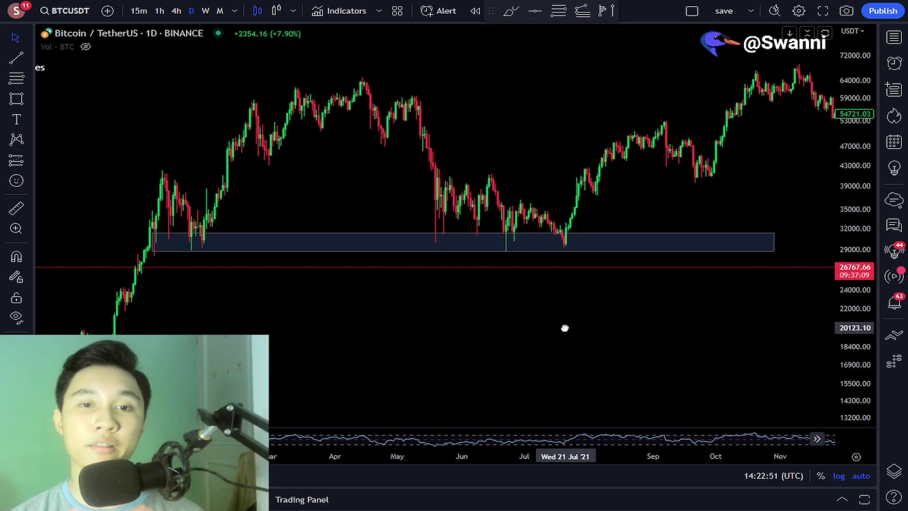
left_click(16, 98)
left_click(68, 98)
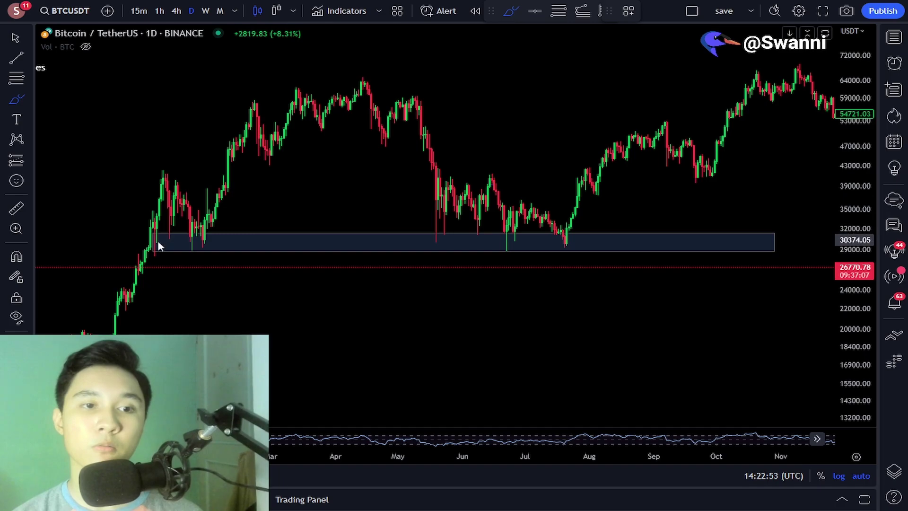
mouse_move(161, 244)
left_mouse_down()
mouse_move(200, 235)
mouse_move(549, 246)
mouse_move(573, 237)
mouse_move(637, 240)
left_mouse_up()
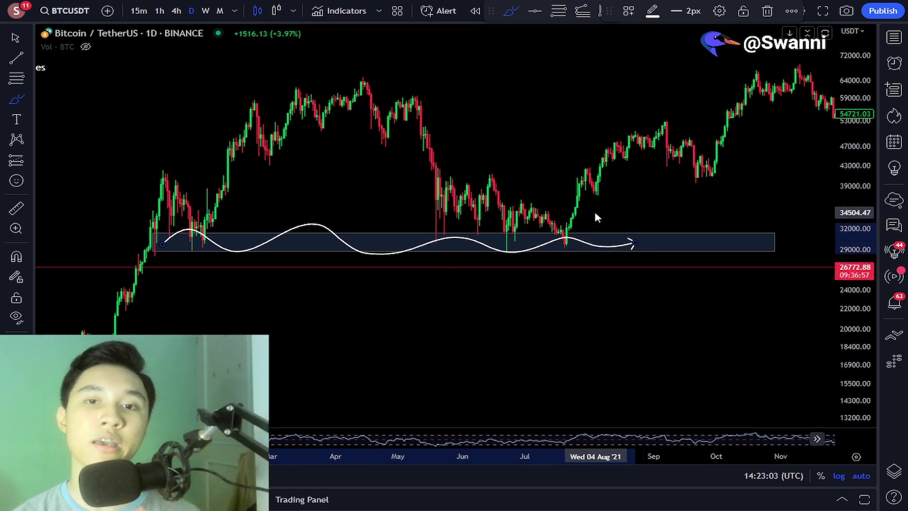
key("Delete")
- Brush an arrow along the late-July 2021 rally out of the demand zone, and undo it
scroll(528, 243, "up", 3)
left_click_drag(505, 365, 544, 256)
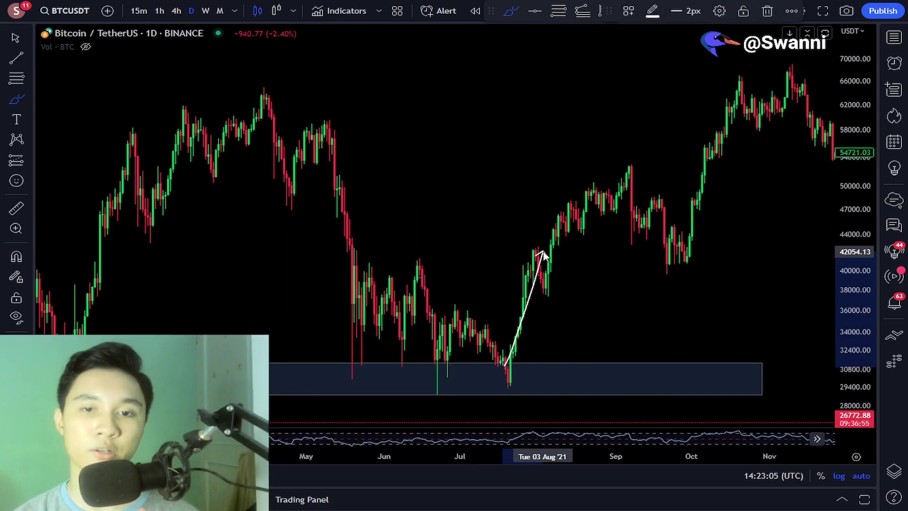
scroll(552, 247, "down", 2)
key("ctrl+z")
- Brush arrows along the two early-2021 rallies and the July 2021 rally from the demand zone, and undo all three
left_click_drag(208, 240, 245, 176)
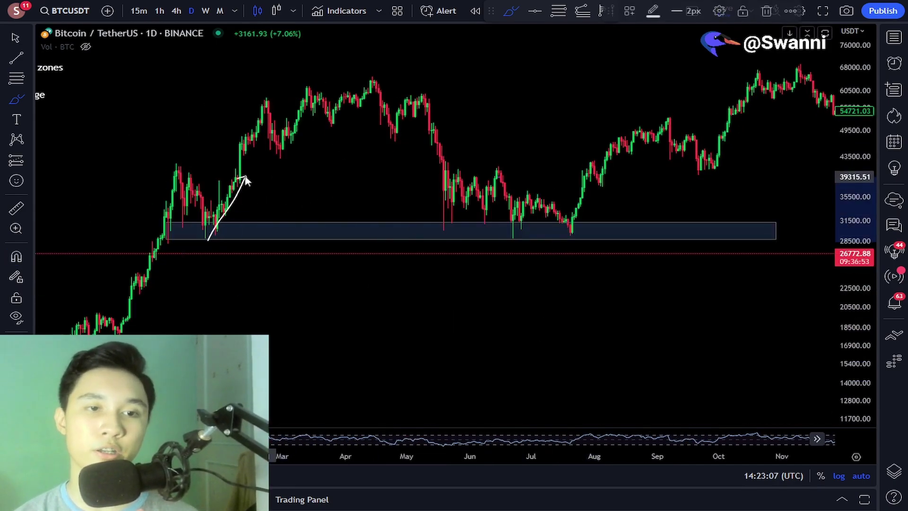
left_click_drag(156, 239, 188, 173)
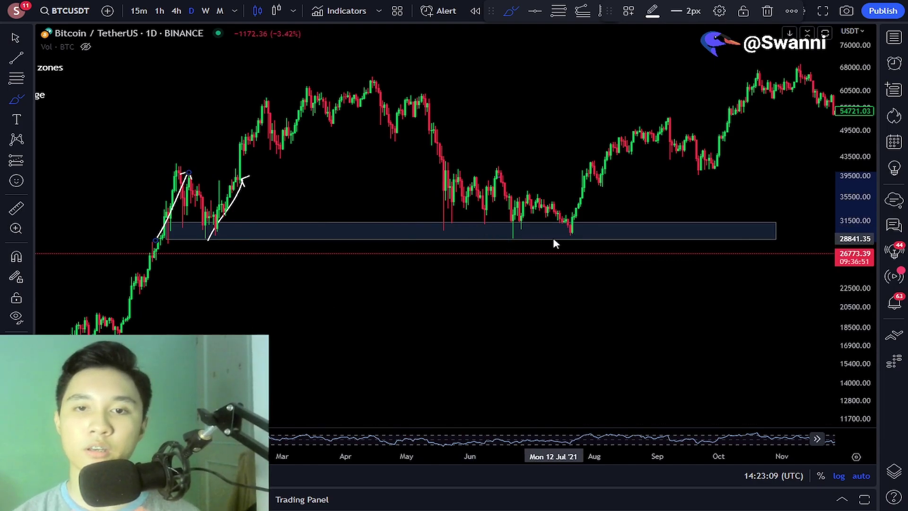
left_click_drag(557, 237, 594, 165)
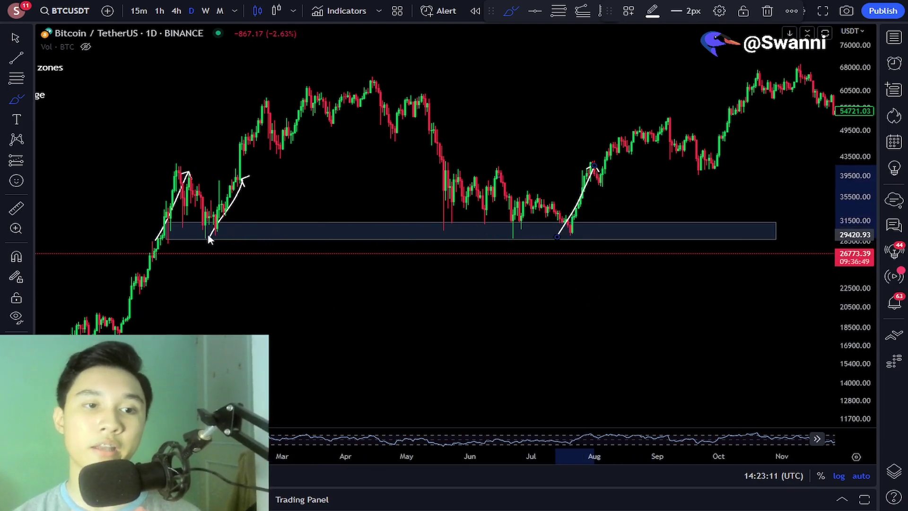
key("ctrl+z")
key("ctrl+z")
key("ctrl+z")
- Brush wavy arrows along the whole demand zone and along its June to August 2021 part, undoing each one
mouse_move(179, 238)
left_mouse_down()
mouse_move(242, 227)
mouse_move(379, 241)
mouse_move(524, 221)
mouse_move(617, 236)
left_mouse_up()
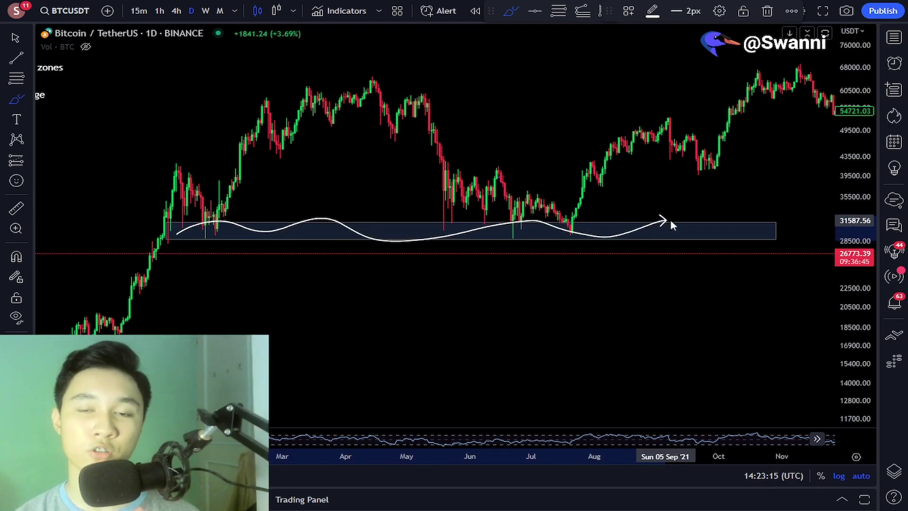
key("ctrl+z")
scroll(267, 138, "up", 3)
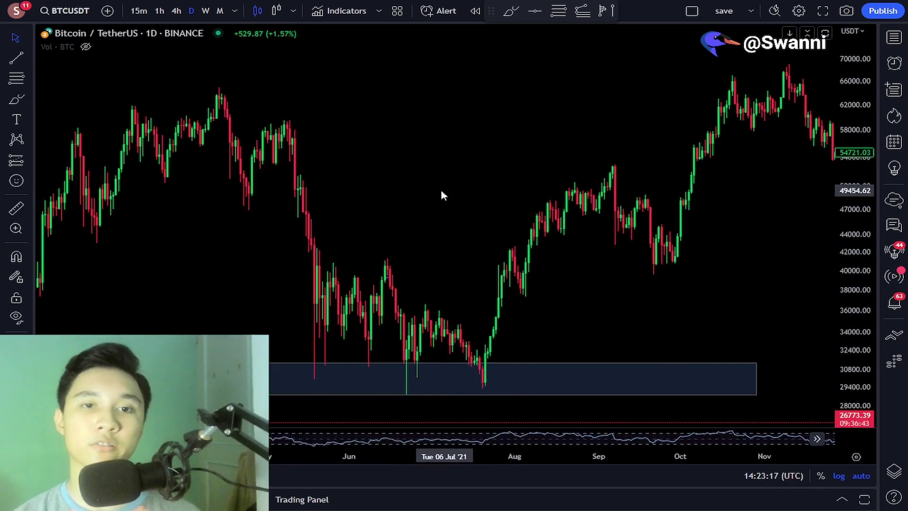
left_click_drag(442, 194, 561, 183)
left_click_drag(843, 214, 844, 224)
left_click_drag(713, 235, 674, 210)
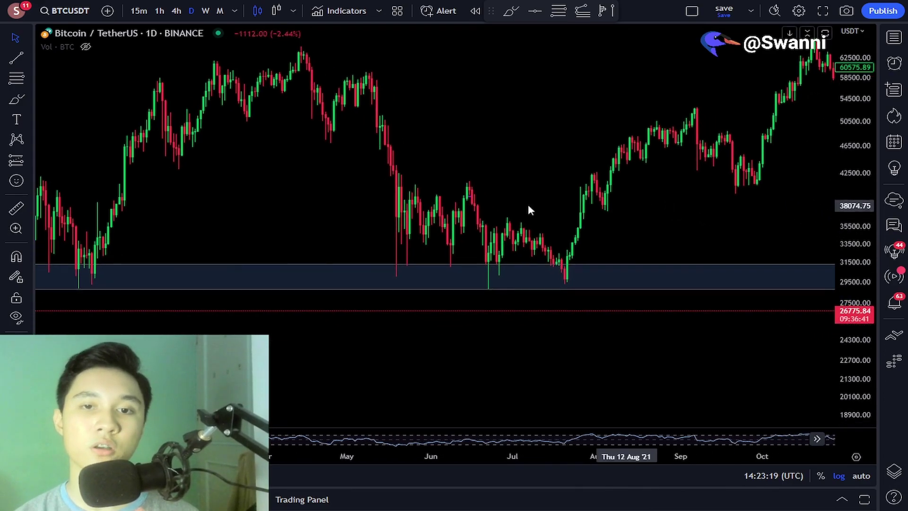
left_click(17, 99)
mouse_move(413, 286)
left_mouse_down()
mouse_move(464, 264)
mouse_move(620, 269)
left_mouse_up()
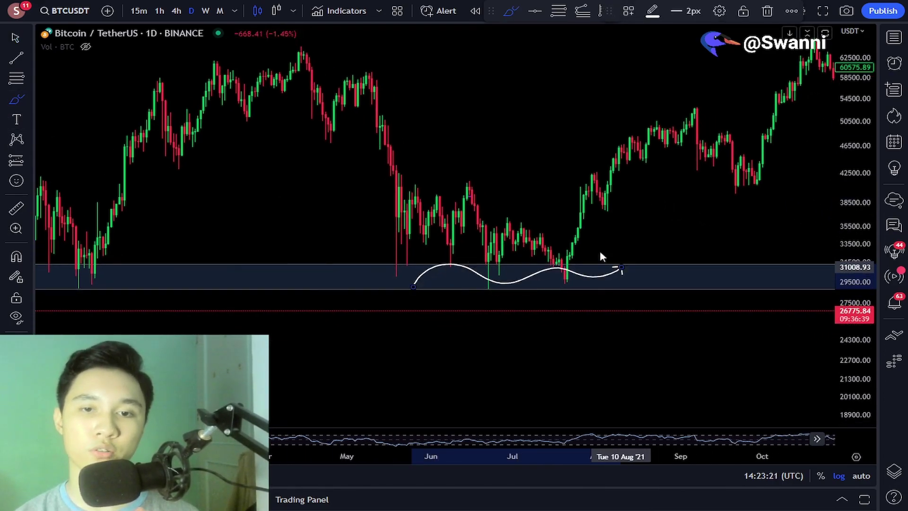
key("ctrl+z")
left_click(14, 37)
- Brush arrows tracing the two early-2021 rallies from the zone, plus the drop back into it and the rebound to August
left_click_drag(285, 209, 415, 187)
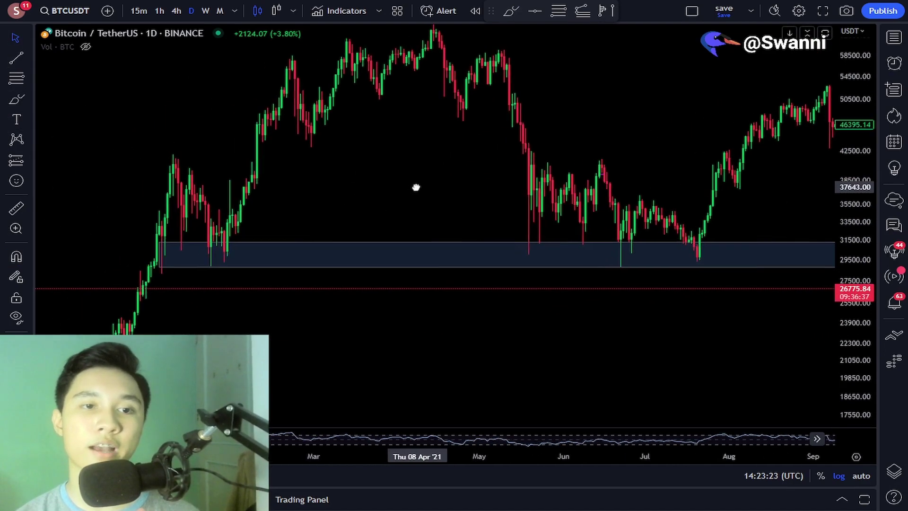
left_click(30, 99)
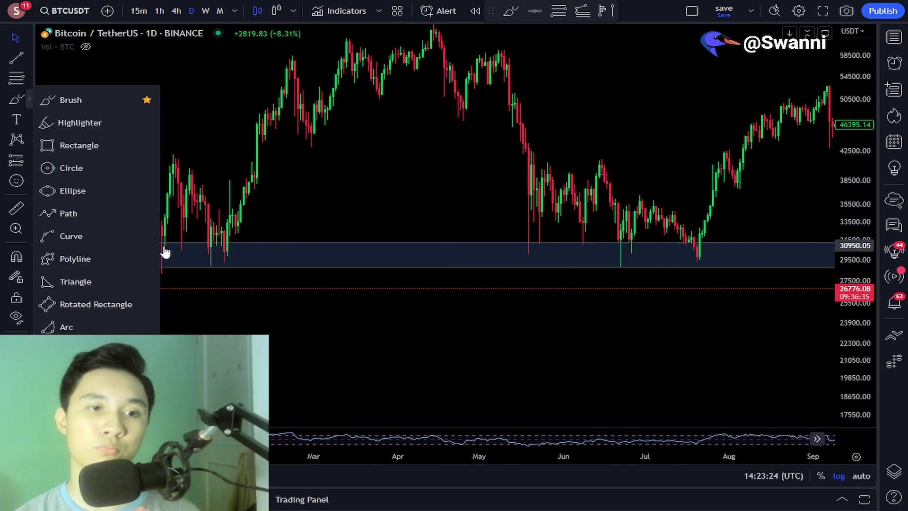
left_click(19, 100)
left_click_drag(163, 257, 192, 166)
mouse_move(223, 258)
left_mouse_down()
mouse_move(292, 58)
mouse_move(340, 75)
mouse_move(420, 66)
mouse_move(637, 238)
mouse_move(688, 258)
mouse_move(771, 120)
left_mouse_up()
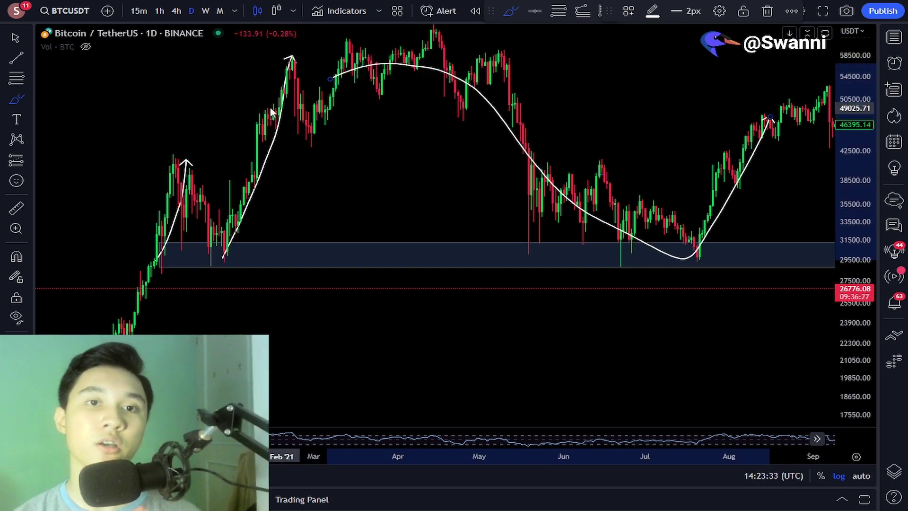
- Delete the brushed arrows that trace the price moves around the demand zone
scroll(289, 148, "down", 2)
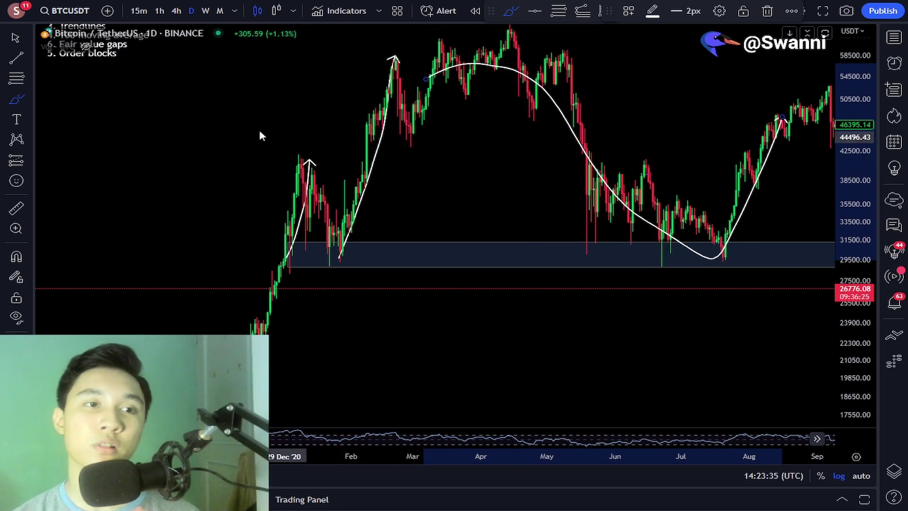
left_click(17, 43)
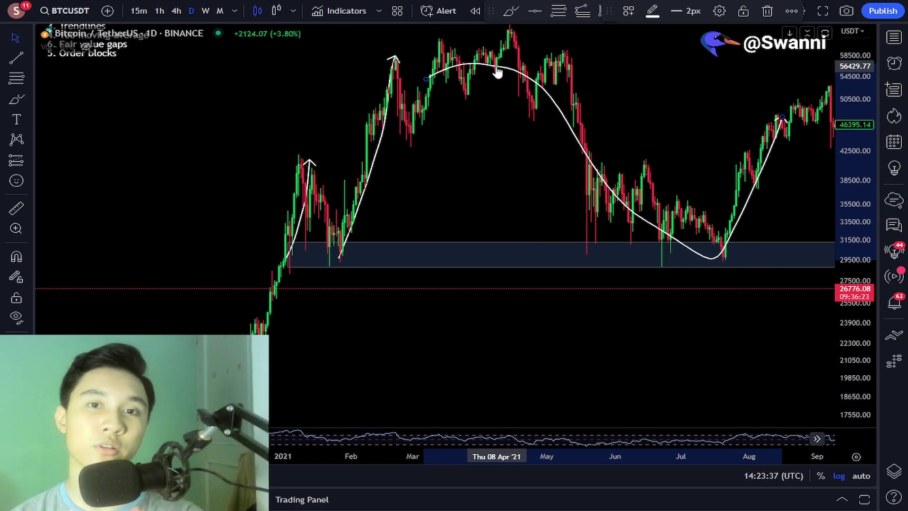
key("Delete")
left_click(395, 61)
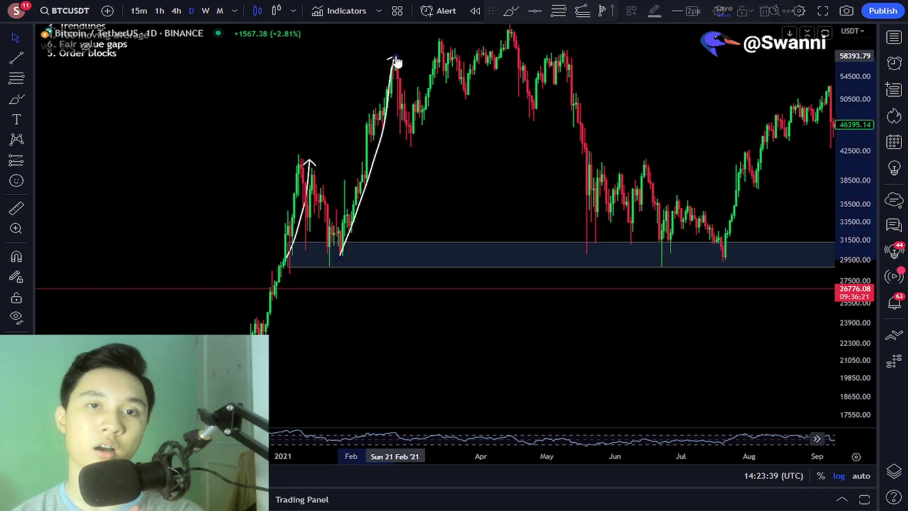
key("Delete")
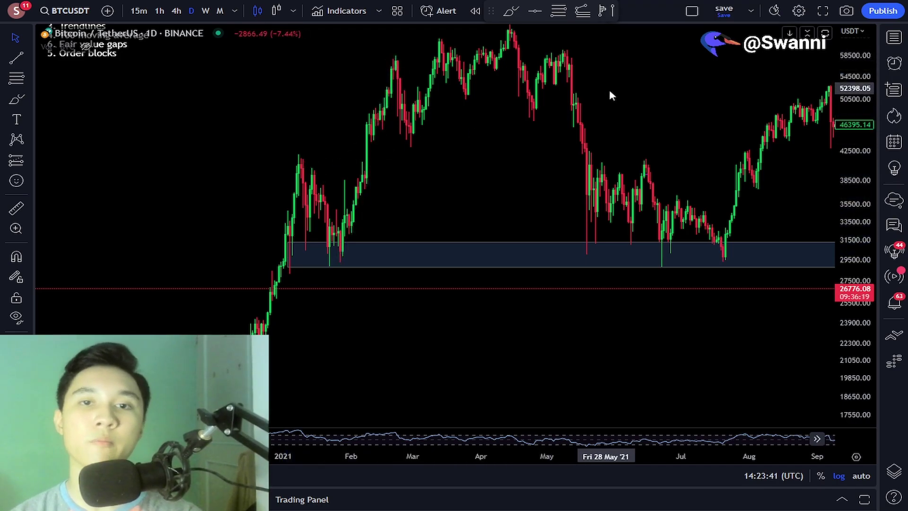
- Reset the chart view and bring the full demand zone and the numbered text list into sight
right_click(611, 93)
left_click(634, 104)
scroll(594, 233, "down", 3)
scroll(587, 234, "down", 5)
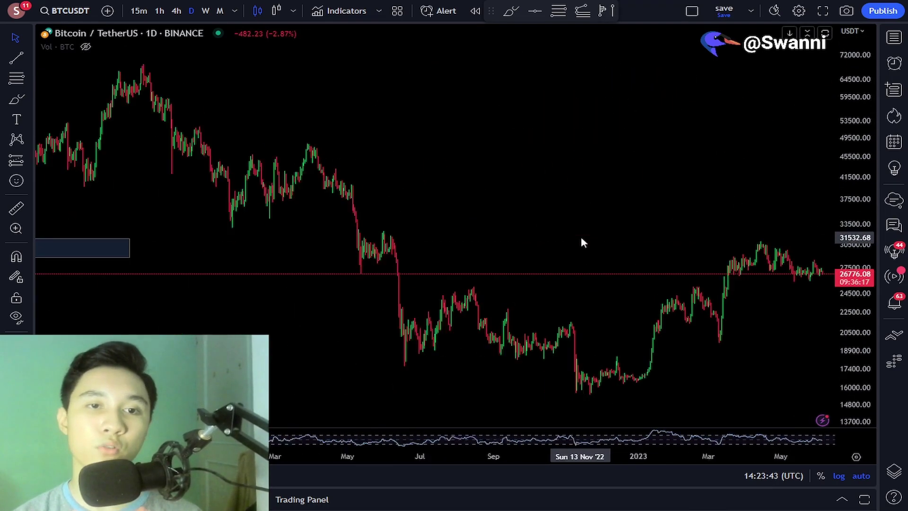
left_click_drag(435, 151, 815, 161)
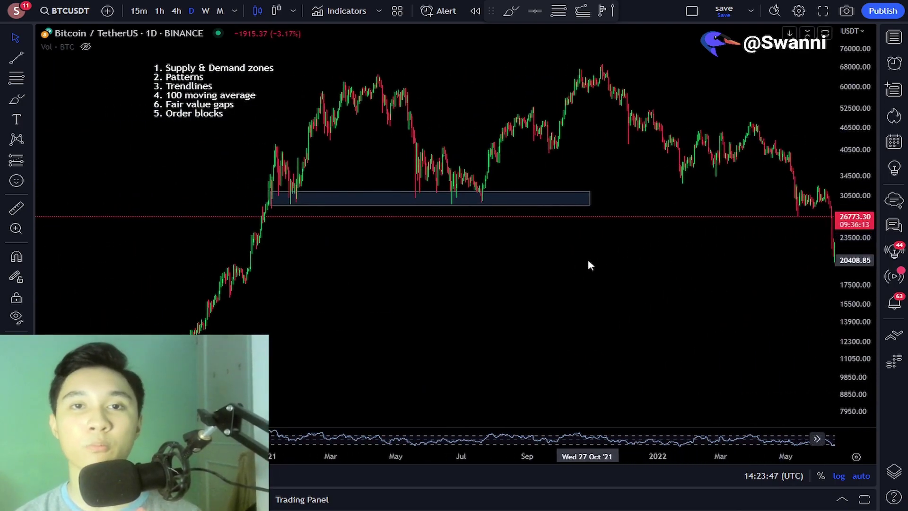
- Draw a supply-zone rectangle at about 59,900 to 64,900 USDT across the 2021 peaks and extend it to about February 2022
scroll(572, 257, "up", 2)
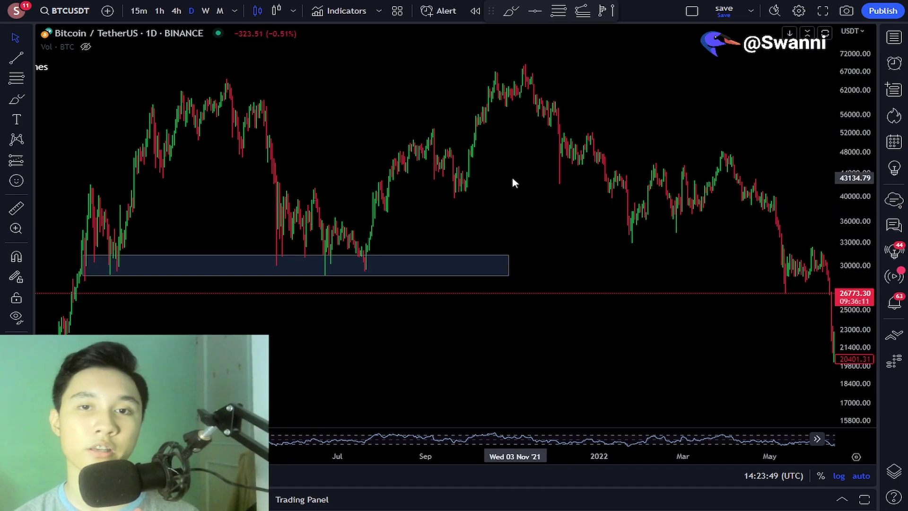
left_click_drag(510, 203, 636, 199)
scroll(636, 198, "up", 2)
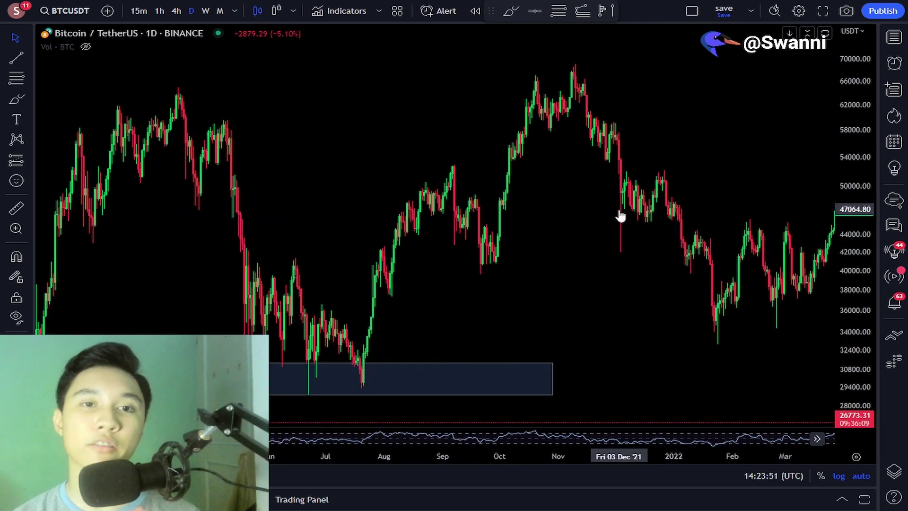
scroll(612, 239, "down", 2)
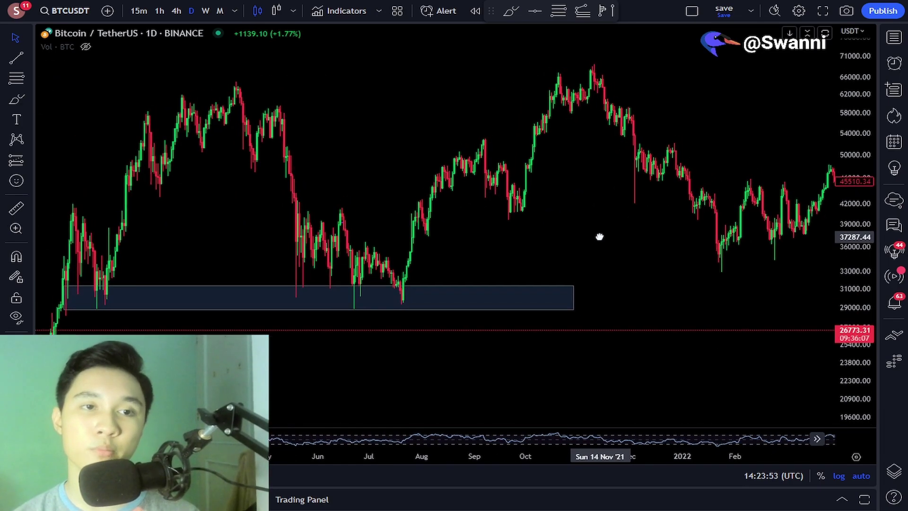
left_click(30, 99)
left_click(71, 146)
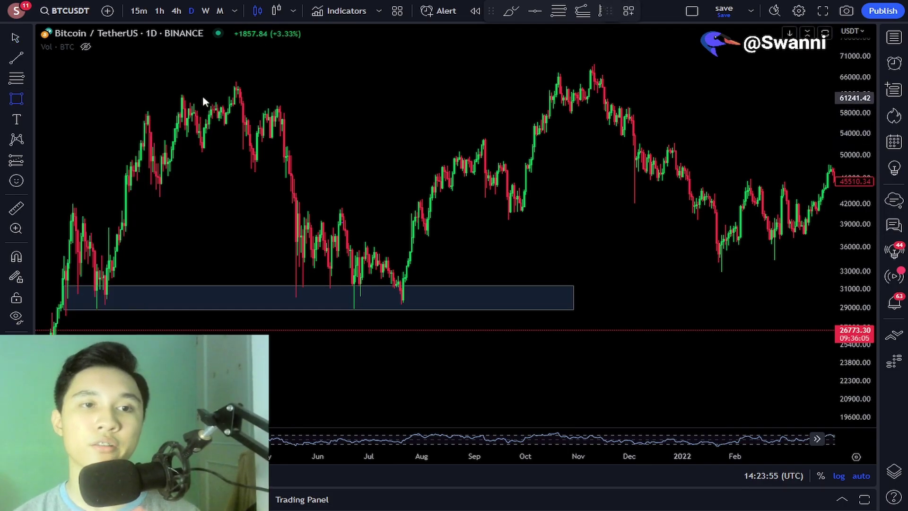
left_click(144, 103)
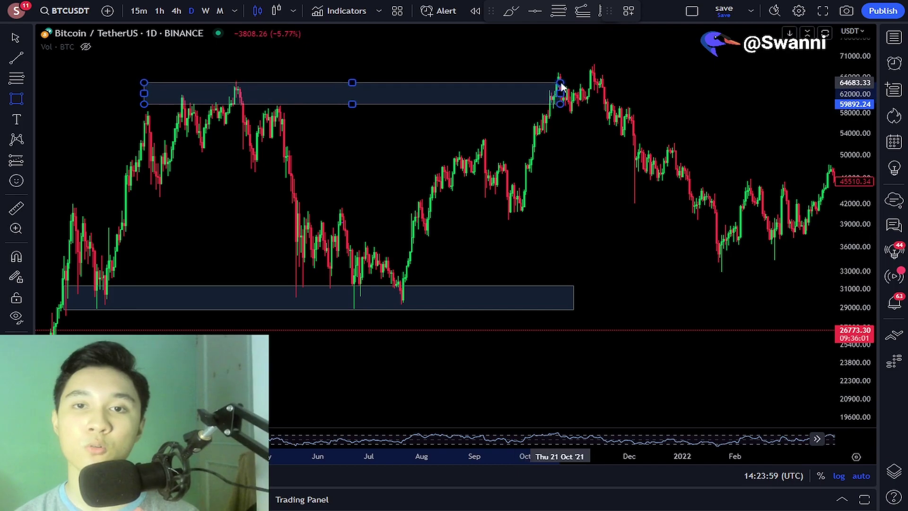
left_click(621, 88)
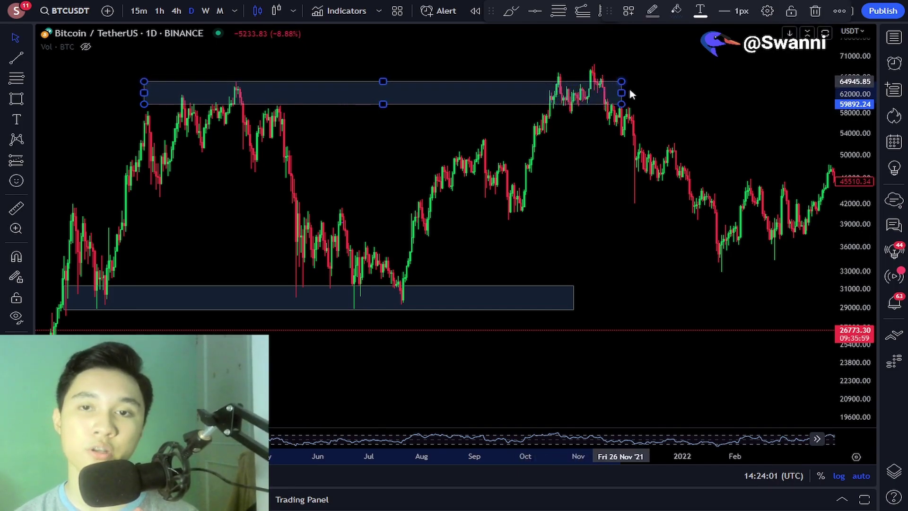
left_click_drag(621, 92, 748, 93)
left_click(732, 134)
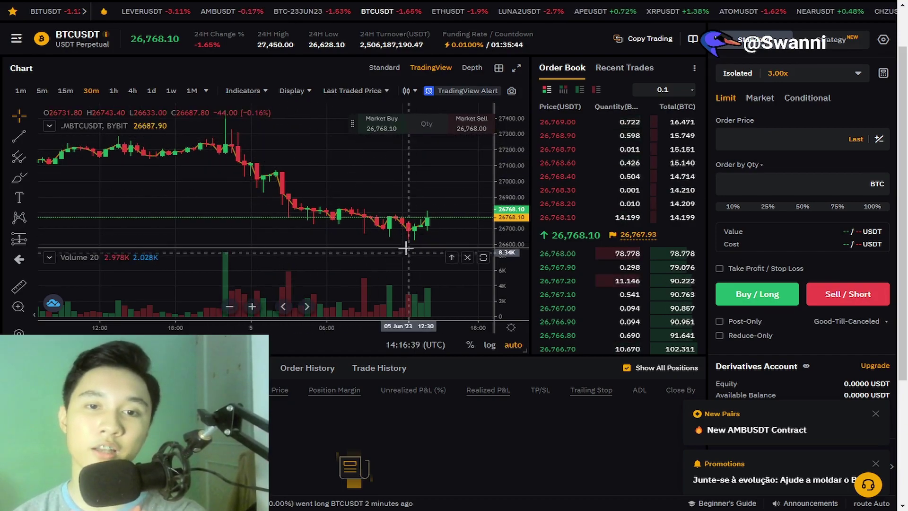
- Examine the BTCUSDT perpetual chart on Bybit, along with the order price and quantity fields of the limit order form
scroll(416, 216, "up", 2)
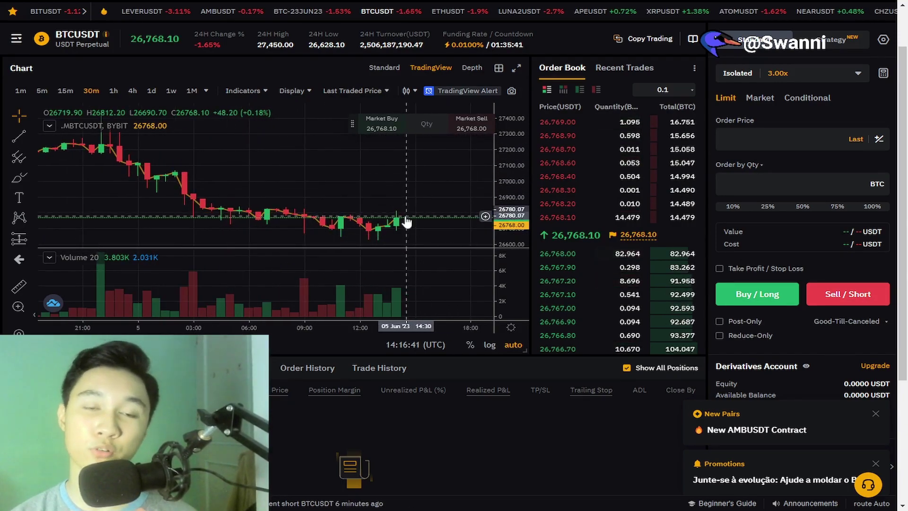
scroll(406, 222, "up", 2)
left_click(407, 91)
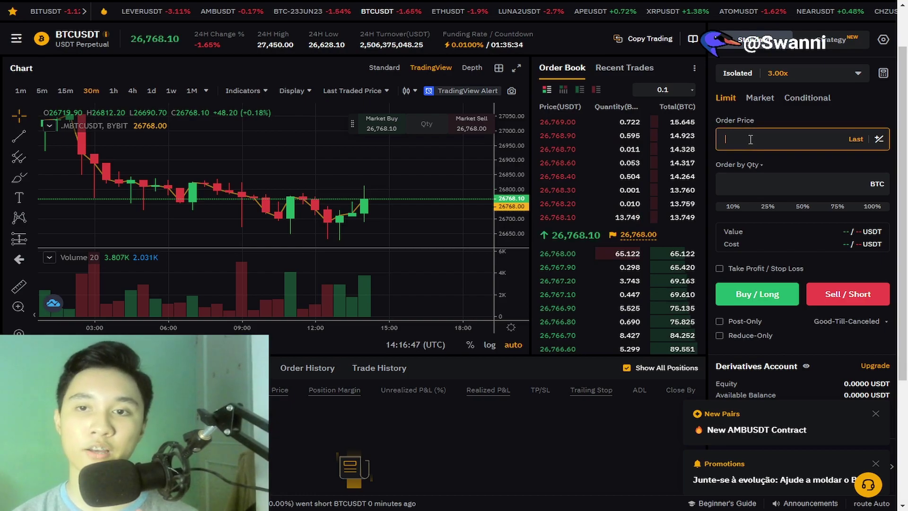
key("BackSpace")
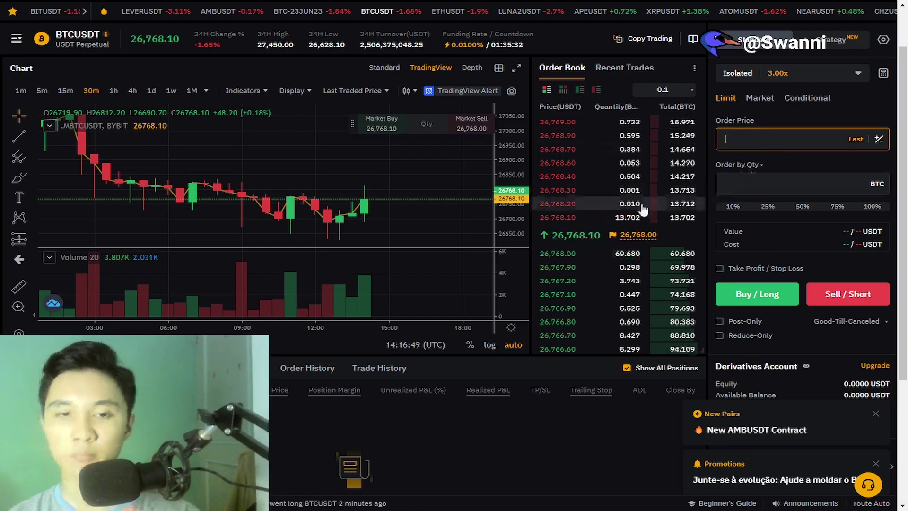
scroll(352, 227, "down", 3)
left_click_drag(295, 169, 335, 170)
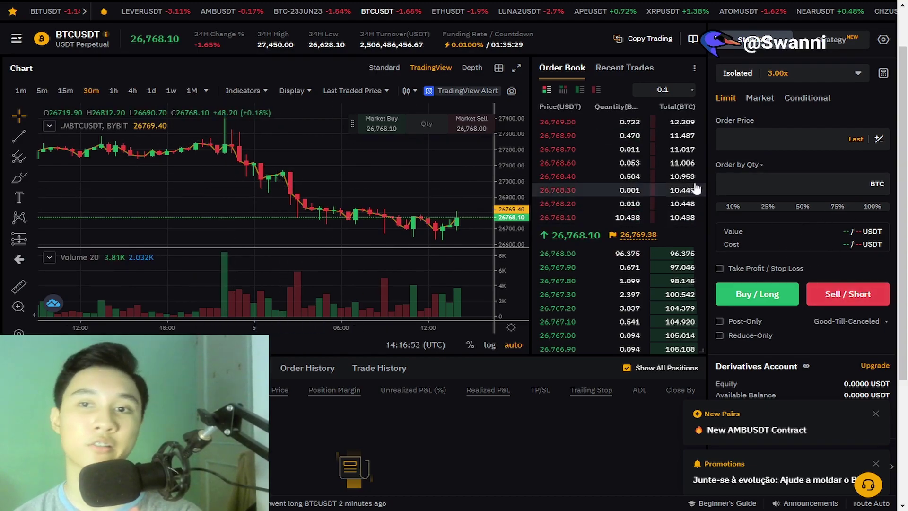
left_click(739, 137)
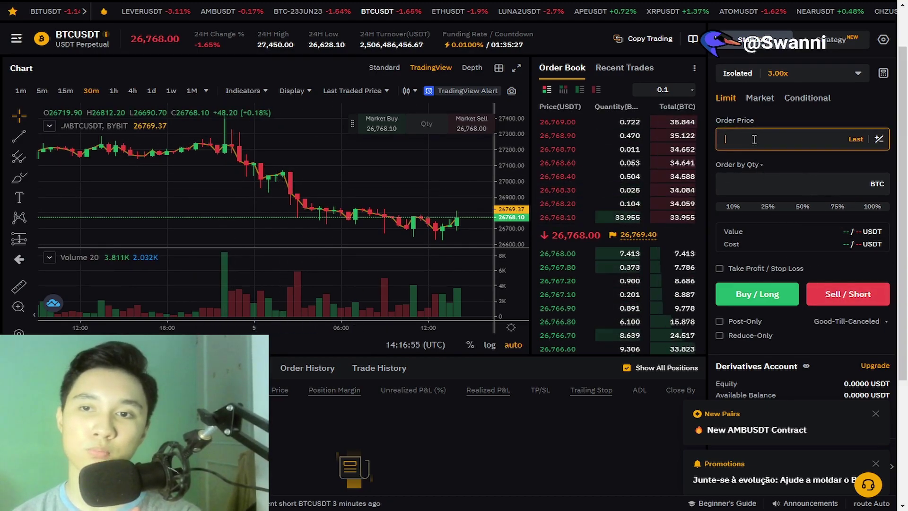
left_click(764, 182)
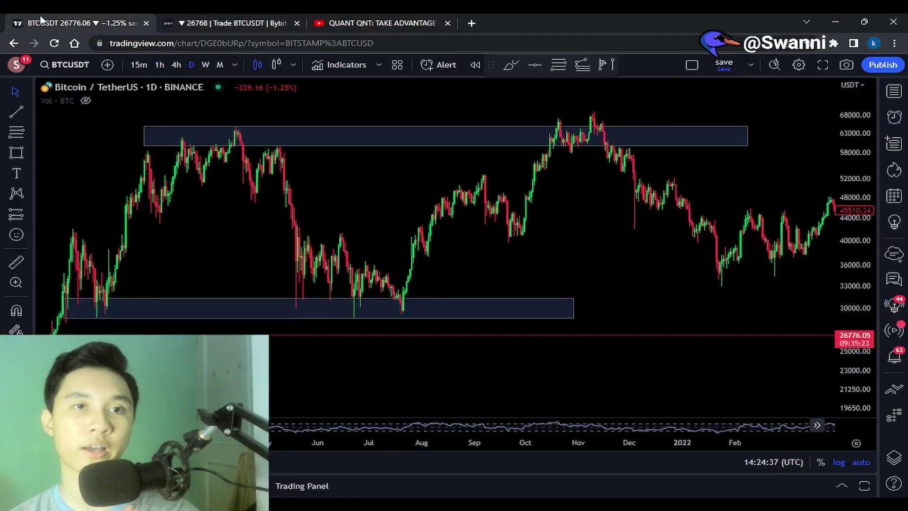
- Show the TradingView chart in full screen and bring the 2021 supply and demand zones into view
key("F11")
left_click_drag(564, 218, 668, 208)
scroll(666, 209, "up", 3)
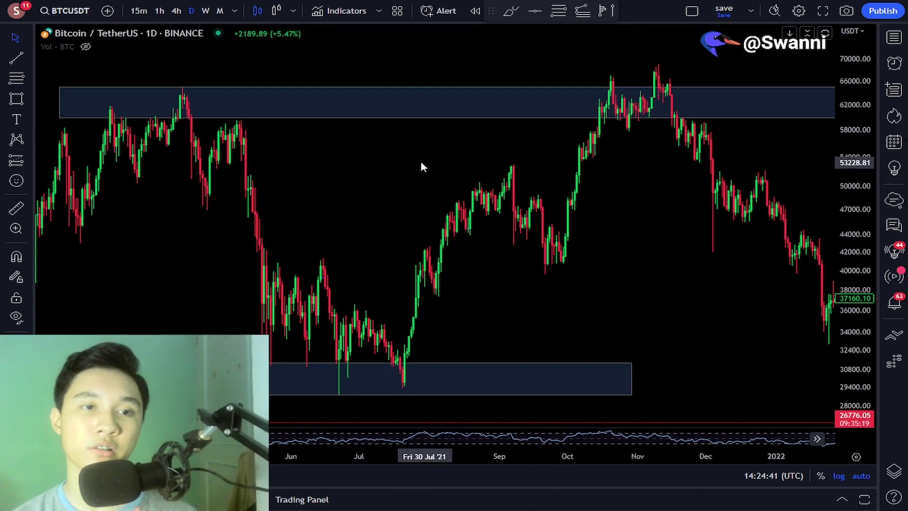
left_click_drag(423, 167, 436, 147)
- Brush a stroke along the supply zone from its spring 2021 peaks to December 2021, and undo it
left_click(30, 98)
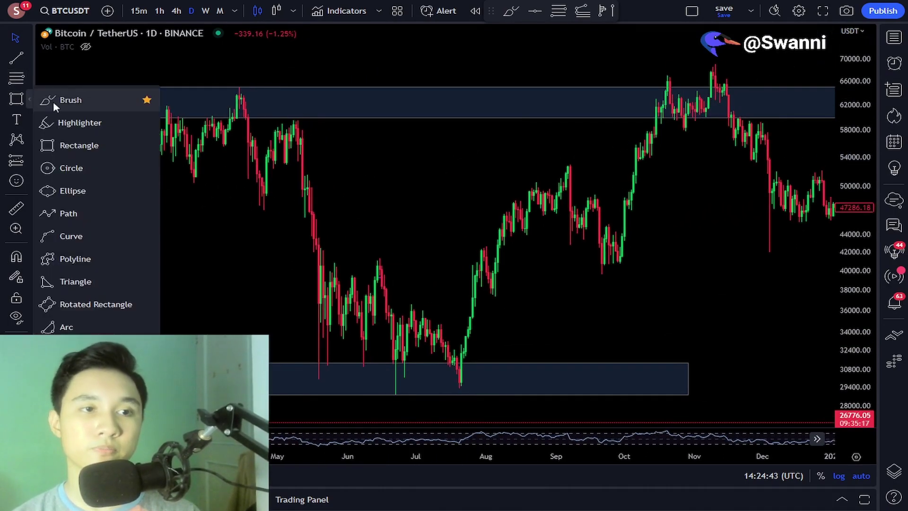
left_click(53, 100)
mouse_move(161, 115)
left_mouse_down()
mouse_move(419, 94)
mouse_move(549, 124)
mouse_move(662, 103)
mouse_move(778, 109)
left_mouse_up()
key("ctrl+z")
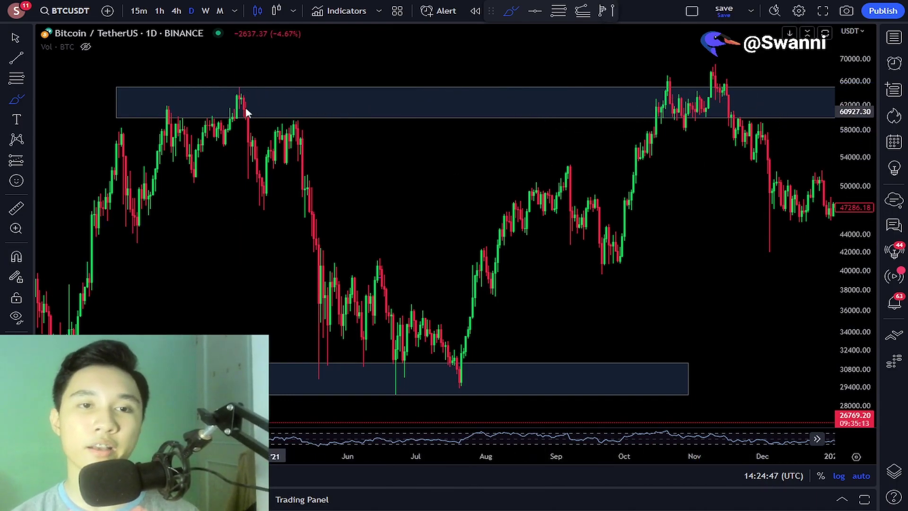
- Brush arrows tracing the April 2021 drop to the demand zone and the rally back, and circle the October–November peaks
mouse_move(242, 109)
left_mouse_down()
mouse_move(359, 326)
mouse_move(411, 351)
left_mouse_up()
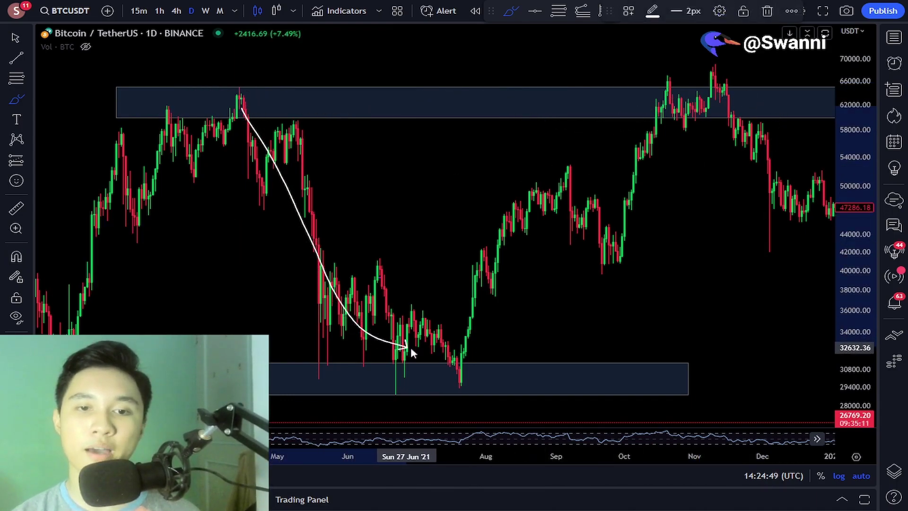
mouse_move(468, 348)
left_mouse_down()
mouse_move(523, 308)
mouse_move(724, 93)
mouse_move(659, 105)
mouse_move(730, 84)
left_mouse_up()
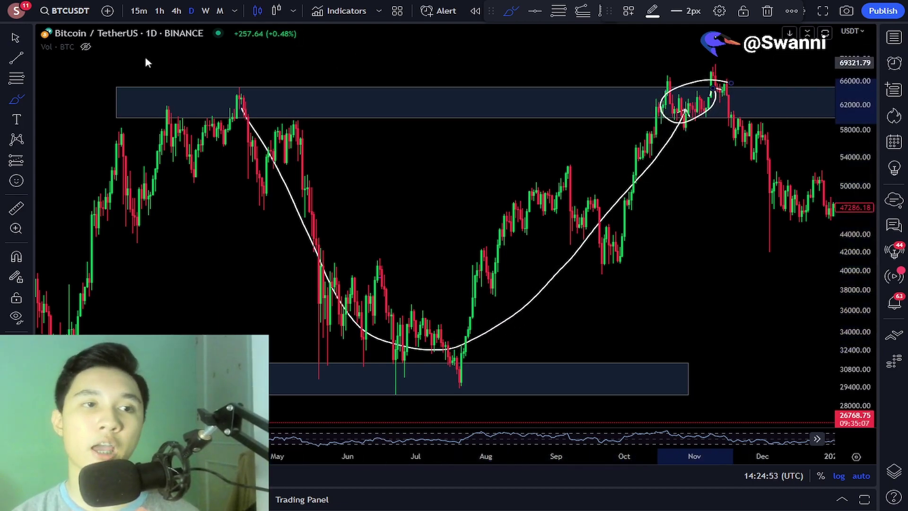
left_click(9, 41)
- Brush an arrow down the November 2021 to February 2022 decline and a stroke along the supply zone, and undo both
left_click_drag(699, 235, 448, 229)
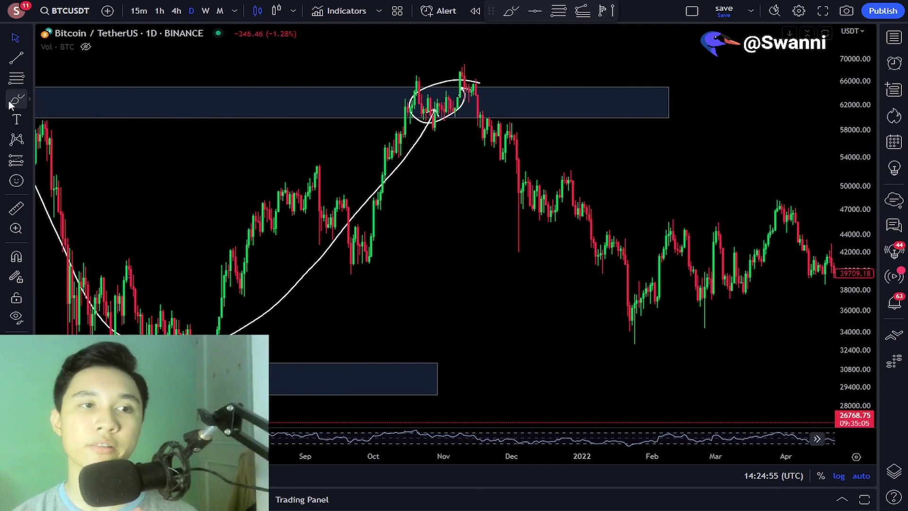
left_click(10, 100)
mouse_move(478, 109)
left_mouse_down()
mouse_move(634, 265)
mouse_move(647, 302)
left_mouse_up()
scroll(331, 119, "down", 3)
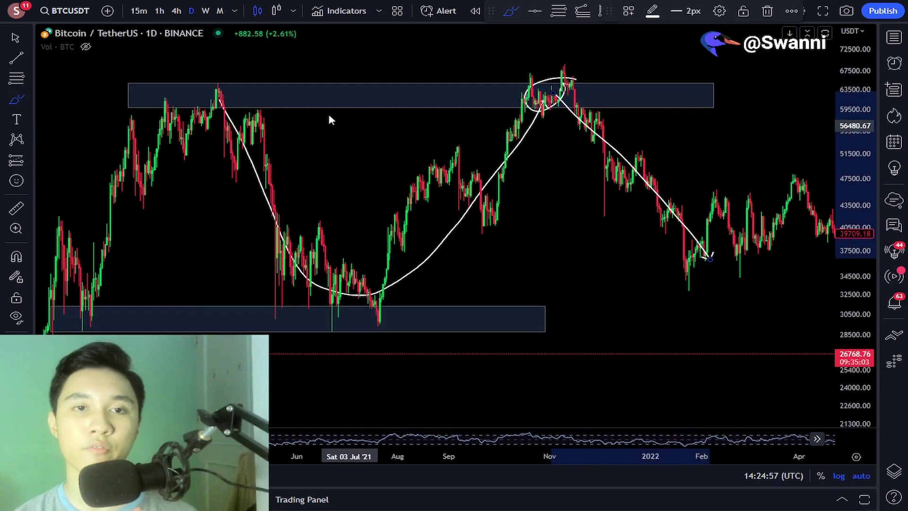
left_click_drag(158, 104, 559, 98)
key("ctrl+z")
key("ctrl+z")
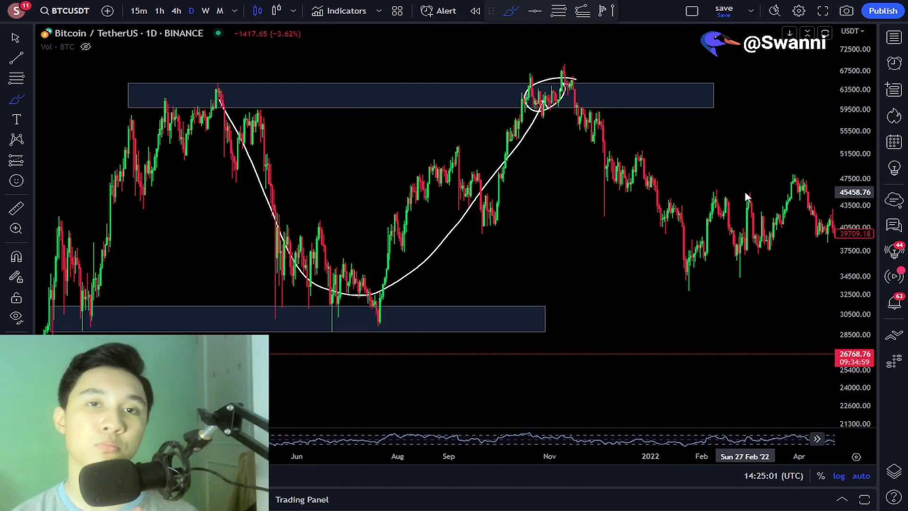
key("ctrl")
scroll(749, 183, "up", 3)
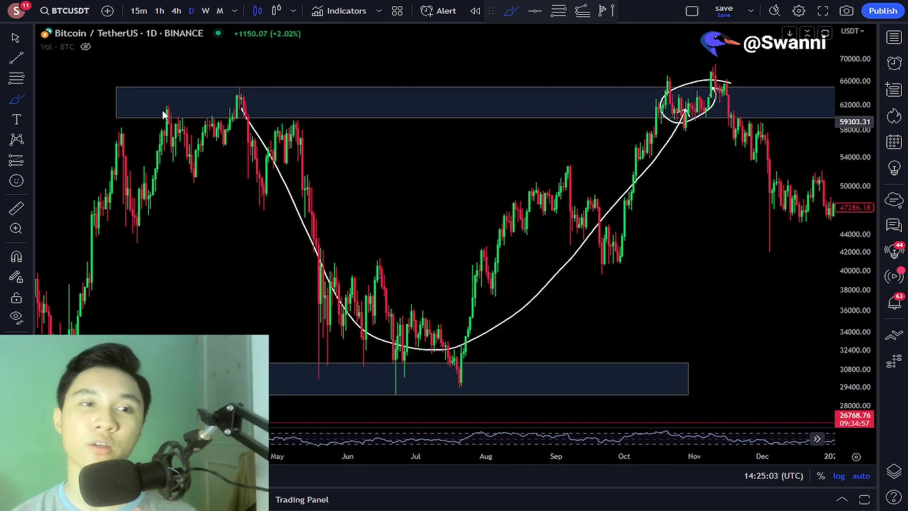
- Delete the brushed drop and rally arrows between the zones and the circle around the October–November peaks
left_click(10, 34)
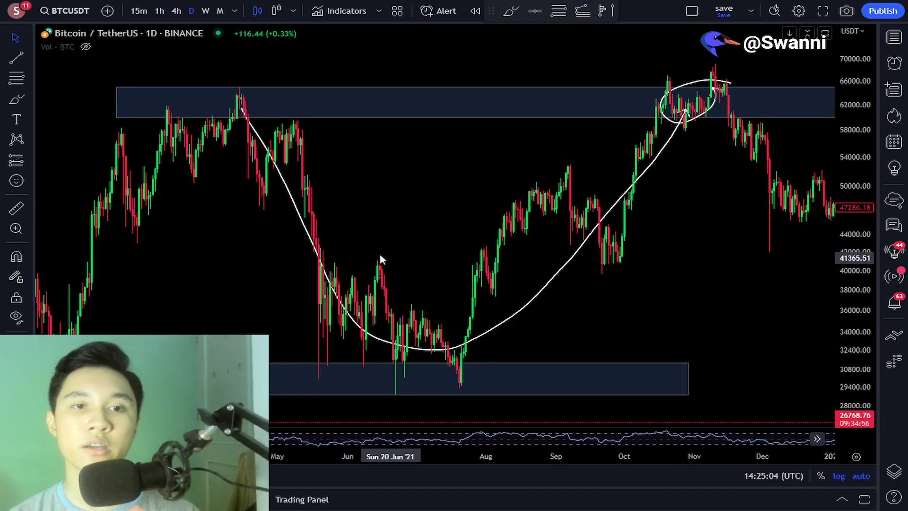
left_click(312, 240)
key("Delete")
left_click(688, 122)
key("Delete")
- Brush an arrow from the April 2021 peak in the supply zone down to the demand zone, and undo it
scroll(706, 211, "down", 1)
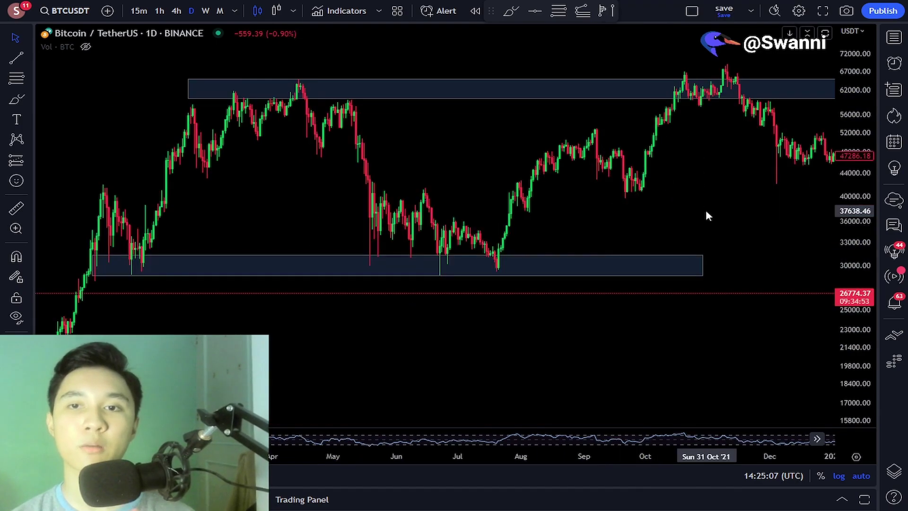
scroll(707, 215, "up", 2)
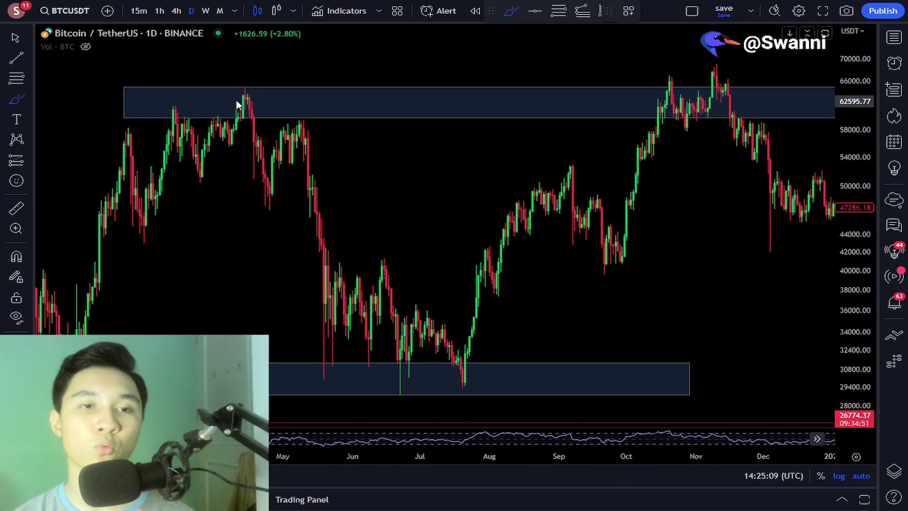
left_click_drag(243, 95, 397, 371)
scroll(410, 196, "down", 2)
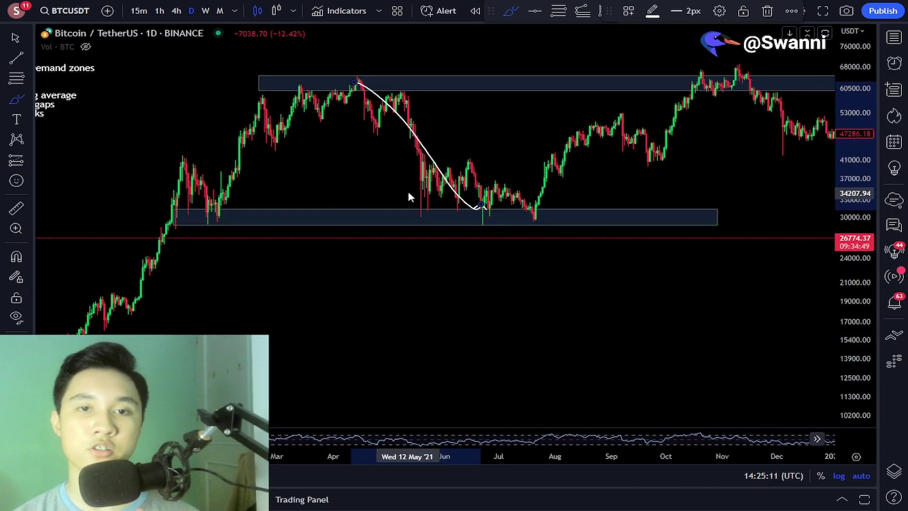
key("ctrl+z")
- Brush four short downward arrows from the supply zone along the price drops between February and May 2021
left_click(16, 37)
scroll(425, 221, "up", 3)
left_click_drag(361, 219, 643, 176)
left_click(19, 98)
left_click_drag(277, 79, 303, 139)
left_click_drag(335, 78, 372, 121)
left_click_drag(430, 69, 466, 125)
left_click_drag(482, 78, 522, 153)
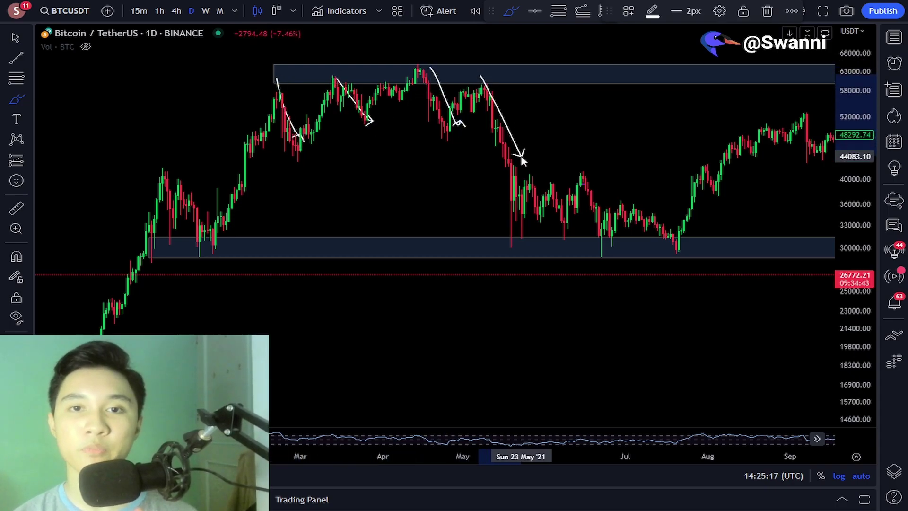
- Undo the four drop arrows, brush a wavy arrow along the supply zone from February to May 2021, and undo it
key("ctrl+z")
key("ctrl+z")
key("ctrl+z")
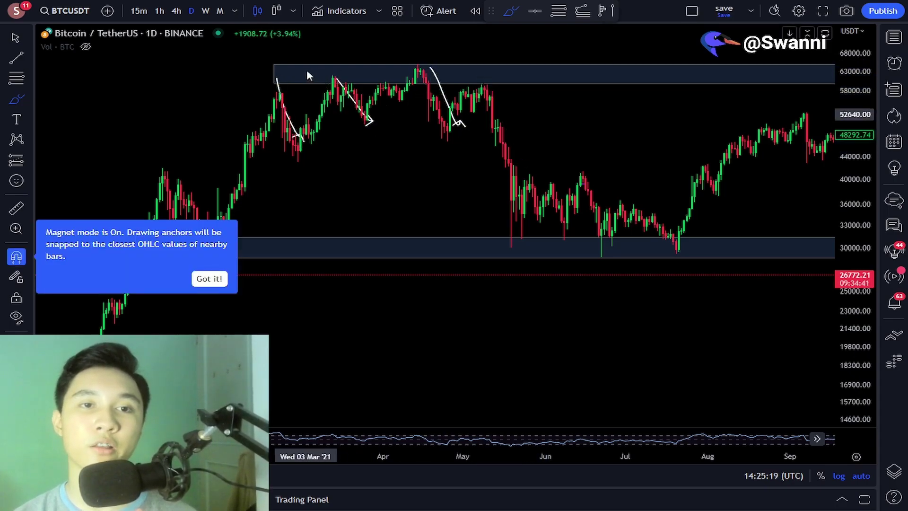
key("ctrl+z")
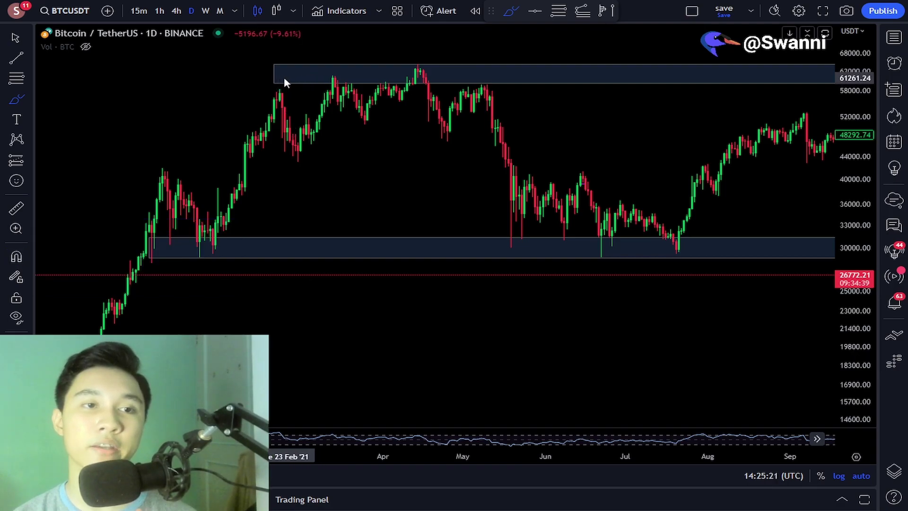
left_click_drag(282, 78, 526, 83)
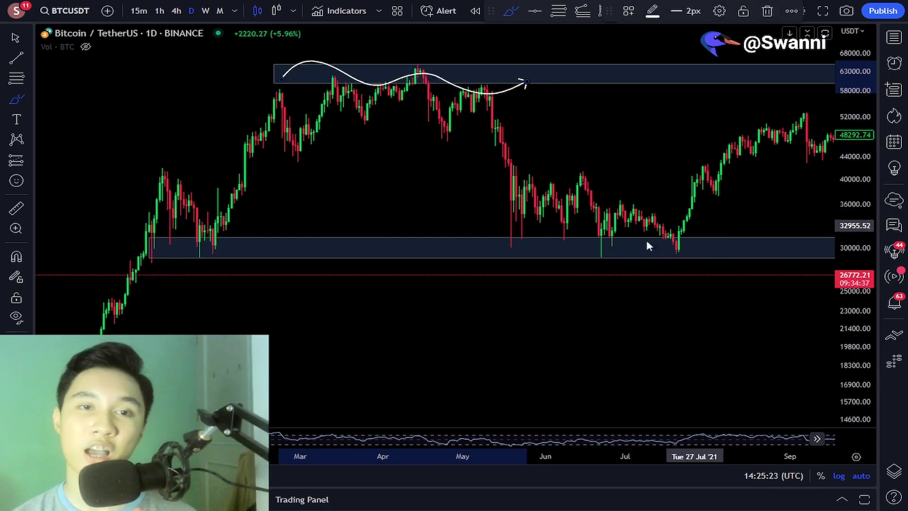
key("ctrl+z")
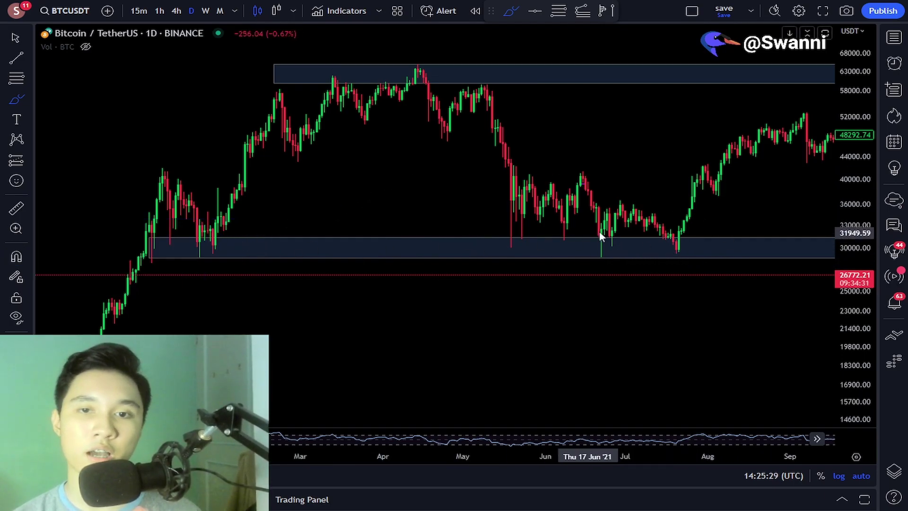
- Brush upward arrows from the demand zone along the June, July–August and January–February 2021 rallies
left_click_drag(568, 218, 577, 172)
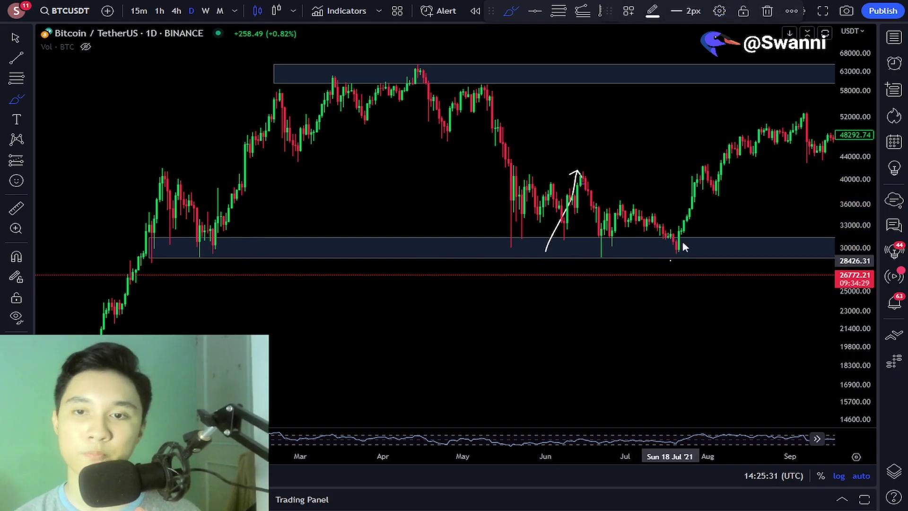
left_click_drag(672, 258, 762, 129)
left_click_drag(199, 271, 263, 144)
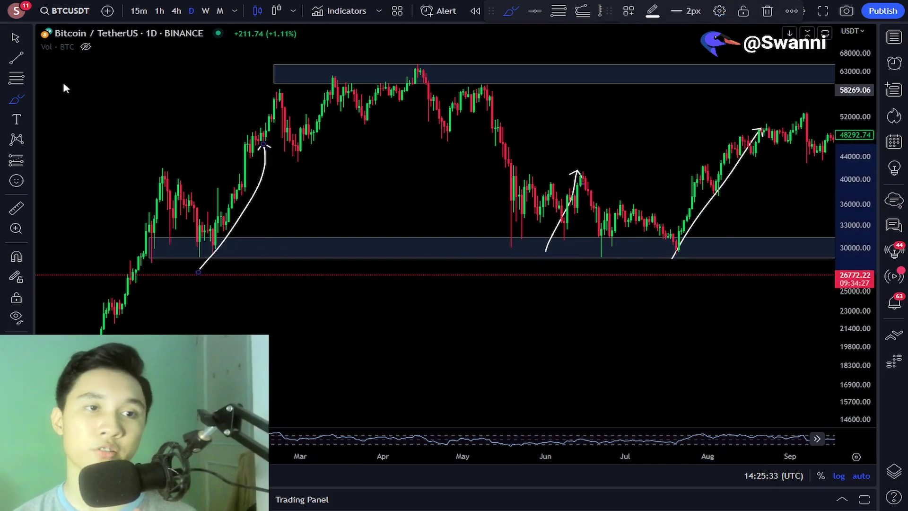
- Delete the three upward brush arrows marking the 2021 rallies from the demand zone
key("Delete")
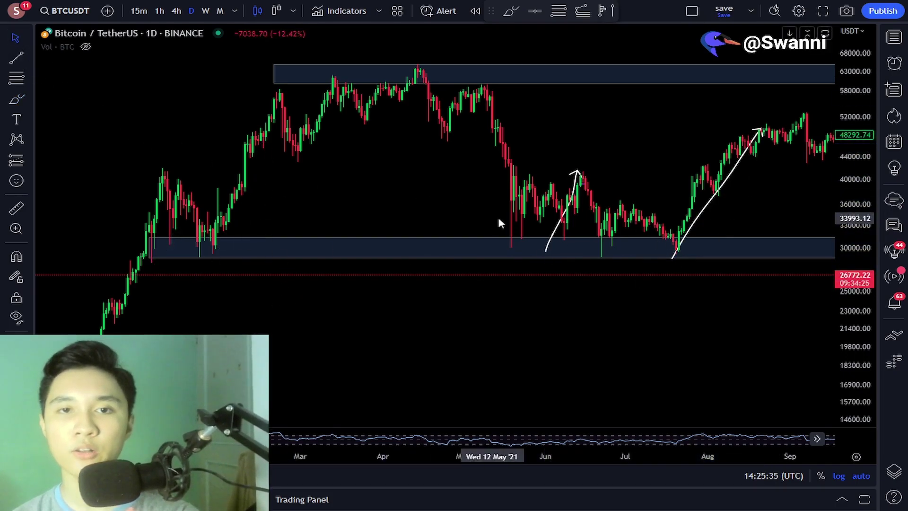
scroll(498, 217, "down", 3)
left_click(543, 168)
key("Delete")
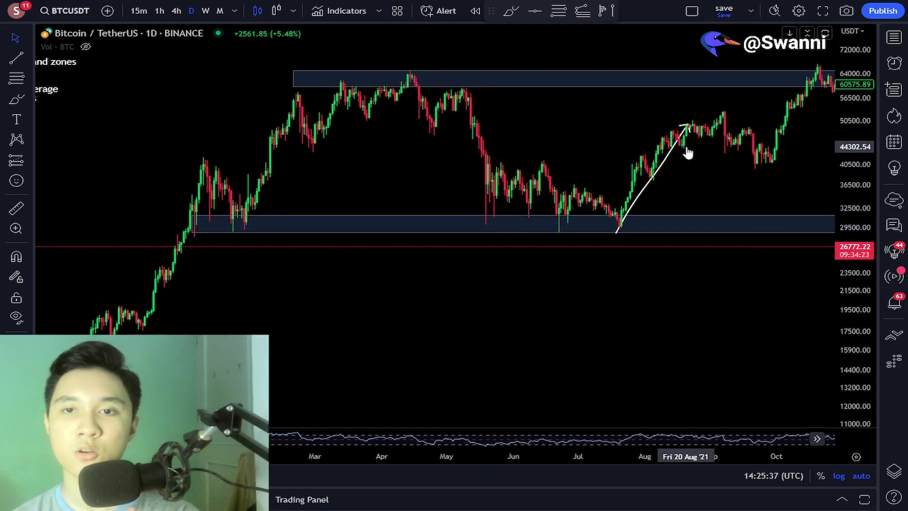
left_click(675, 152)
key("Delete")
- Move the numbered concept list across the chart to early 2022 and delete it
left_click(691, 220)
scroll(651, 256, "down", 3)
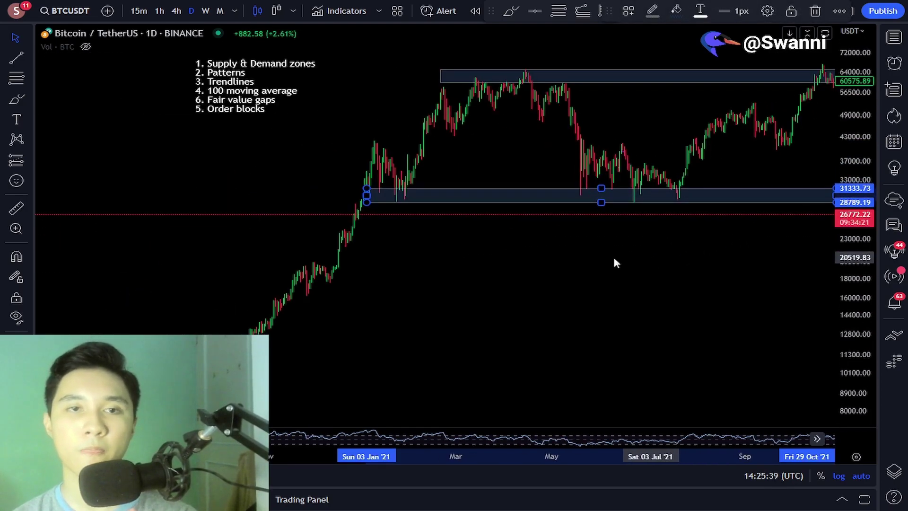
left_click_drag(535, 262, 446, 273)
mouse_move(143, 84)
left_mouse_down()
mouse_move(563, 223)
mouse_move(669, 195)
mouse_move(694, 138)
left_mouse_up()
left_click_drag(660, 302, 547, 308)
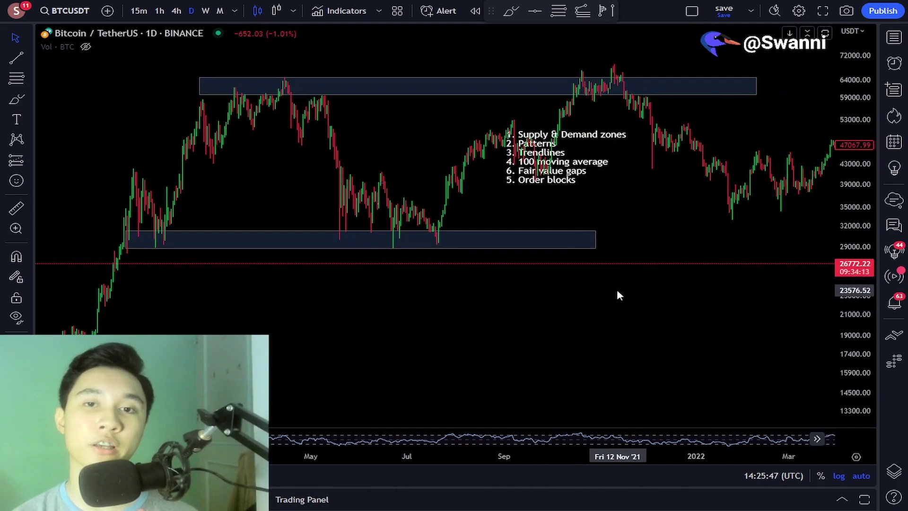
scroll(657, 280, "up", 3)
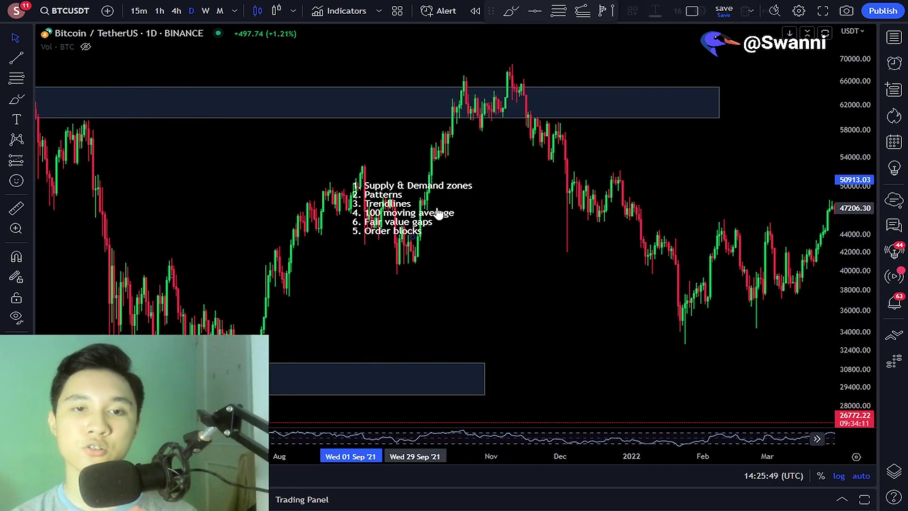
left_click_drag(418, 204, 697, 181)
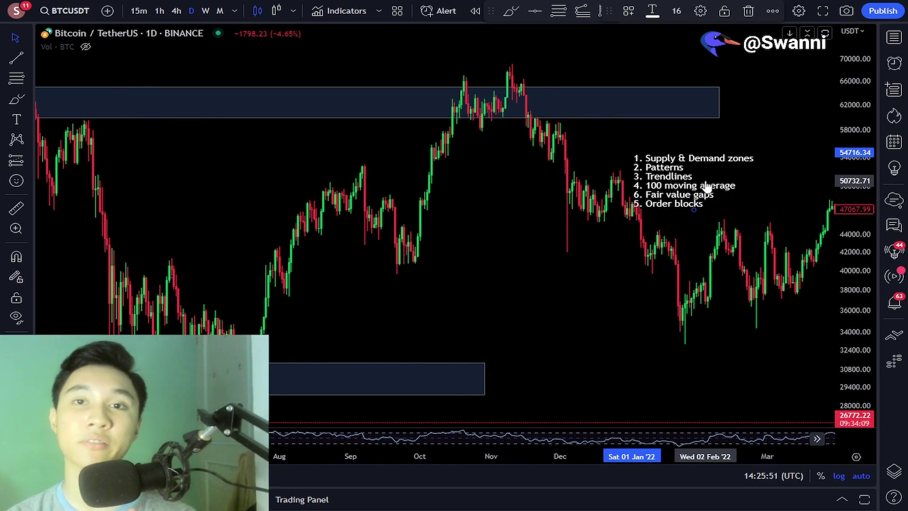
key("Delete")
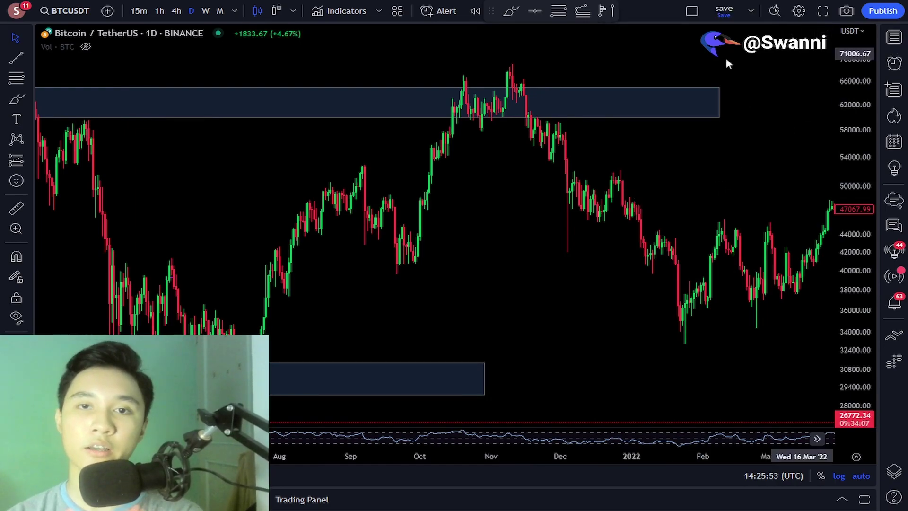
- Switch the chart to QNTUSD from Coinbase on the 4h timeframe and reset the chart view
left_click(65, 11)
type("QNTUSD")
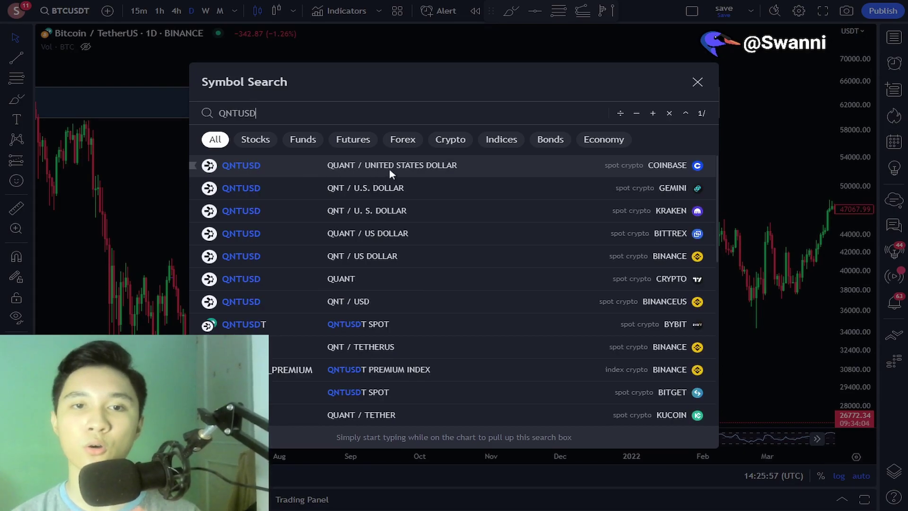
left_click(391, 174)
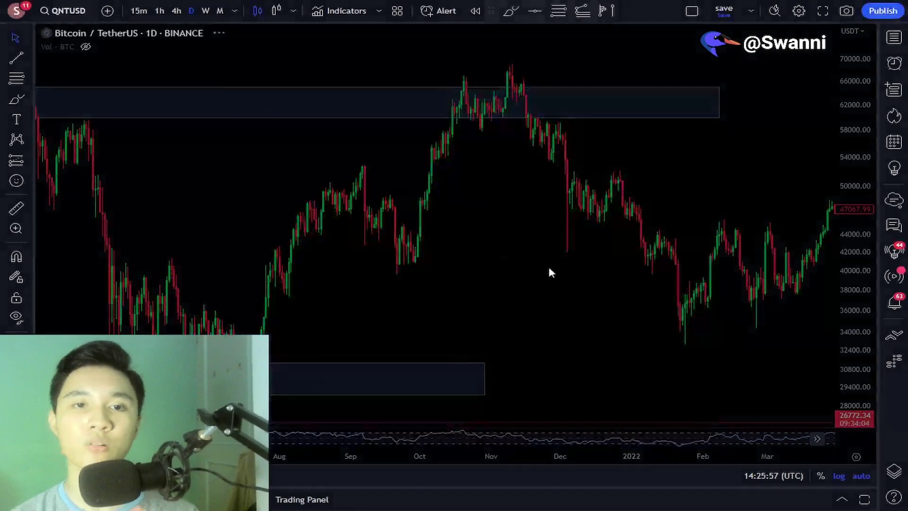
left_click(172, 12)
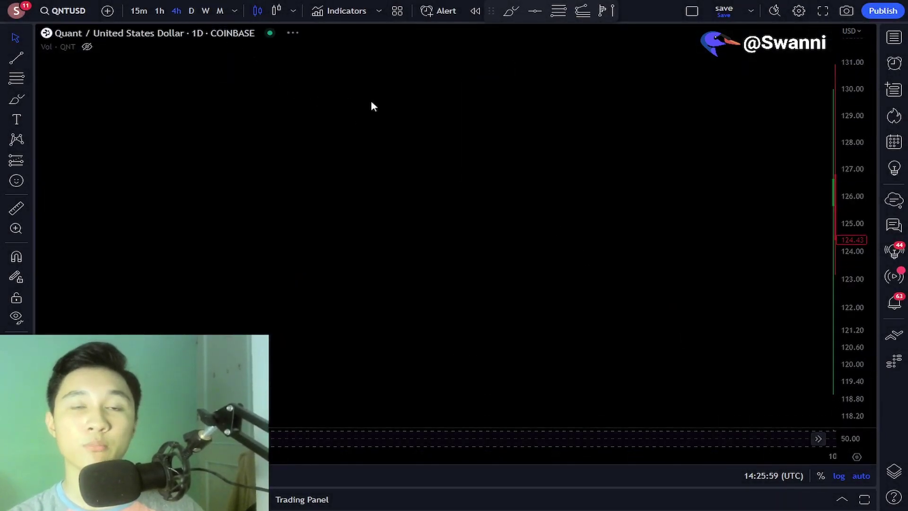
right_click(527, 137)
left_click(559, 144)
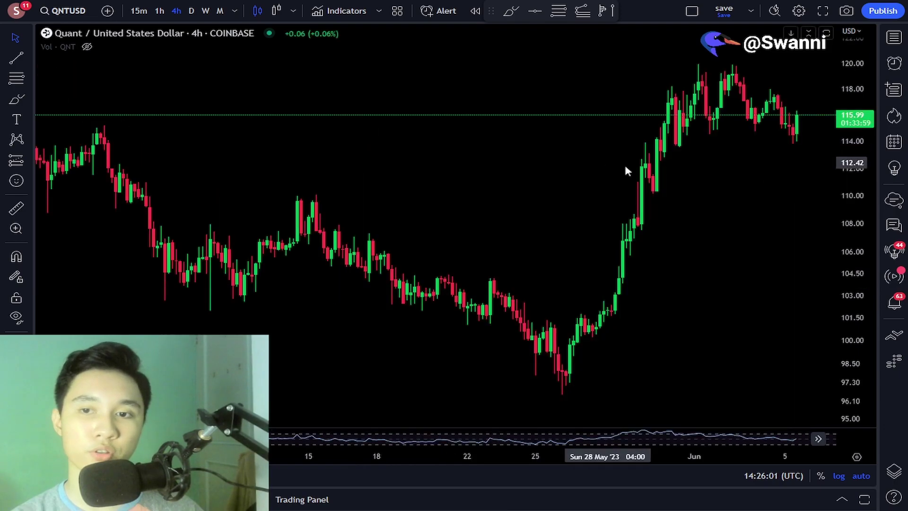
scroll(693, 242, "down", 2)
scroll(705, 245, "up", 2)
left_click_drag(714, 248, 542, 245)
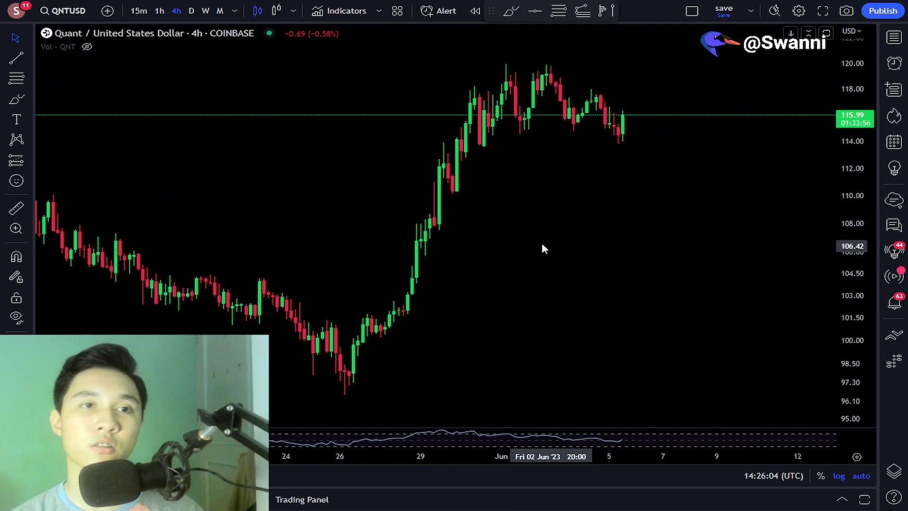
- Brush an arrow up the late-May 2023 rally and a stroke down the early-June decline, and undo both
left_click(18, 100)
mouse_move(351, 365)
left_mouse_down()
mouse_move(405, 291)
mouse_move(485, 105)
left_mouse_up()
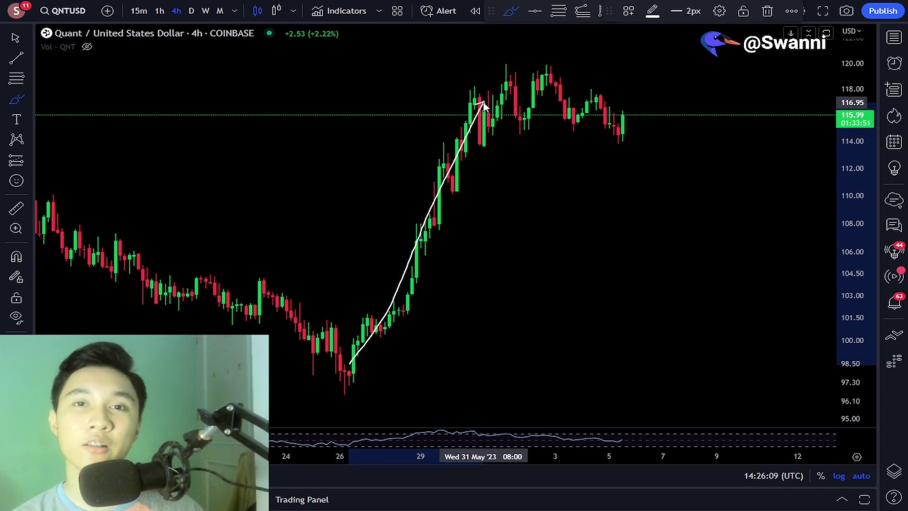
left_click_drag(483, 104, 484, 104)
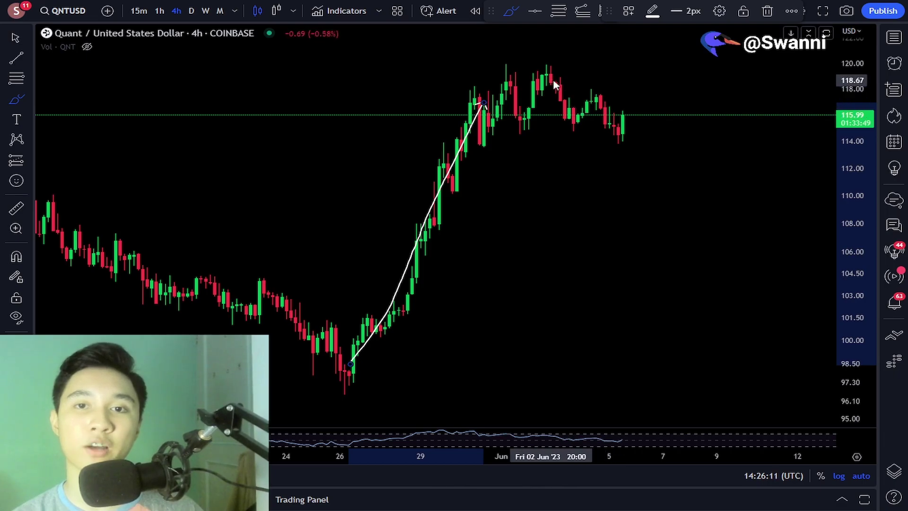
left_click_drag(554, 82, 628, 139)
key("ctrl+z")
key("ctrl+z")
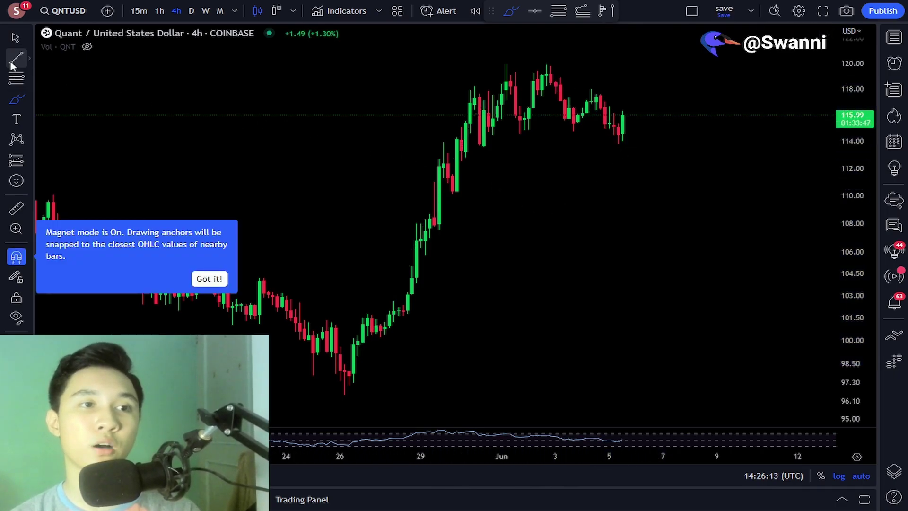
- Draw two rising trendlines for 30 May to 3 June, the upper from about 117.09 to 119.74 and the lower ending at about 118.27
left_click(11, 63)
left_click_drag(465, 101, 565, 67)
left_click(682, 47)
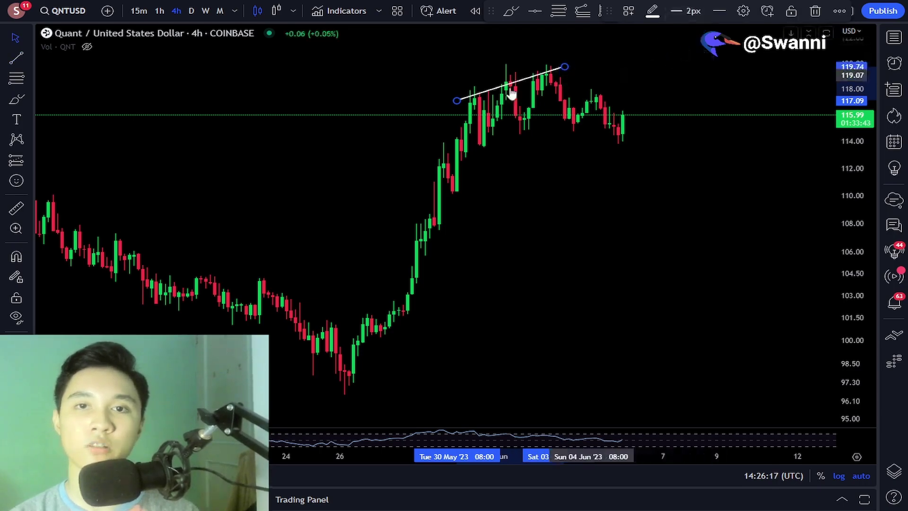
left_click(11, 62)
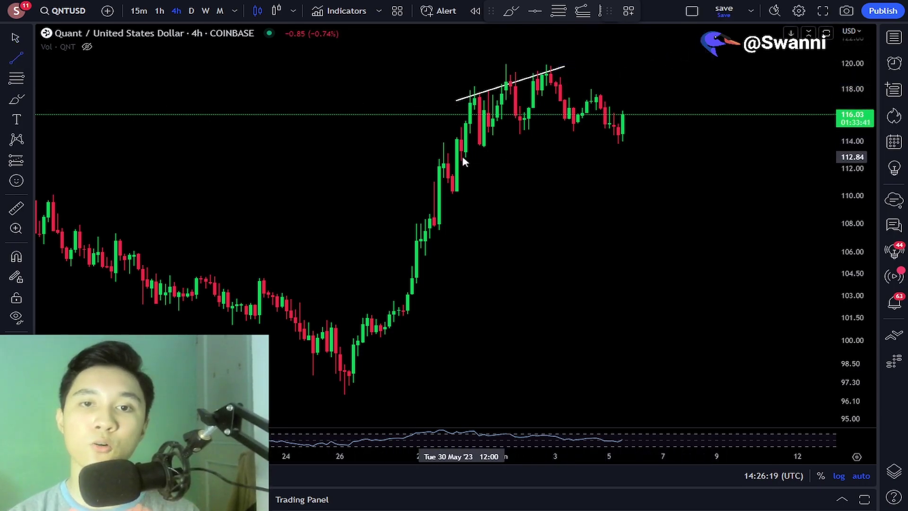
left_click_drag(461, 158, 569, 85)
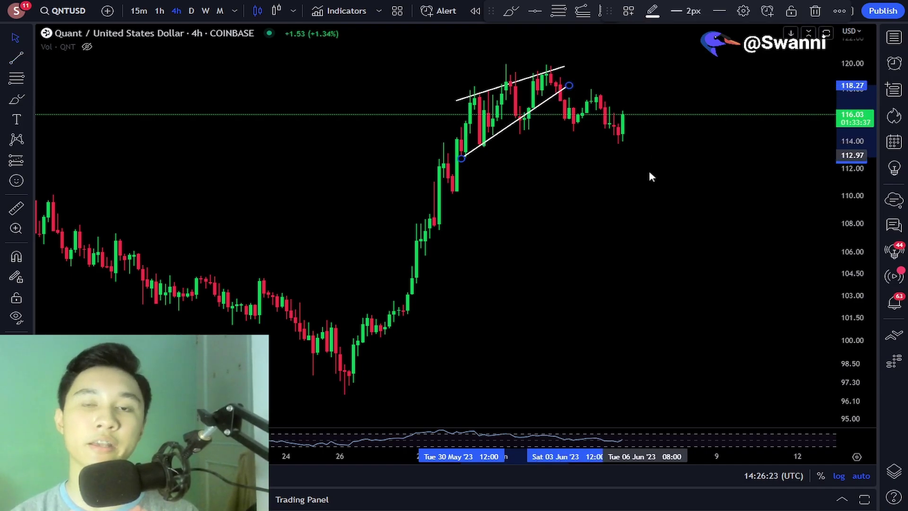
- Brush a wavy arrow between the two trendlines and strokes along the early-June pullback, and undo them all
right_click(645, 175)
left_click(686, 98)
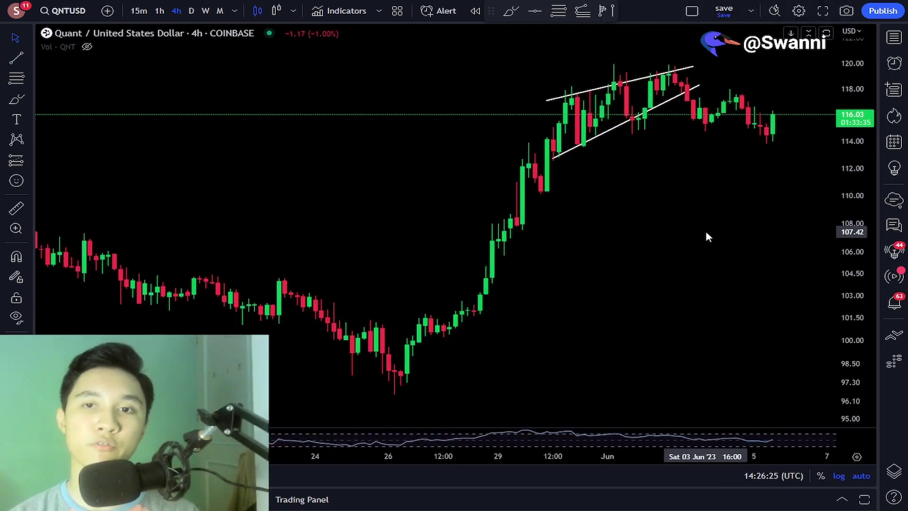
scroll(706, 236, "up", 3)
left_click(16, 98)
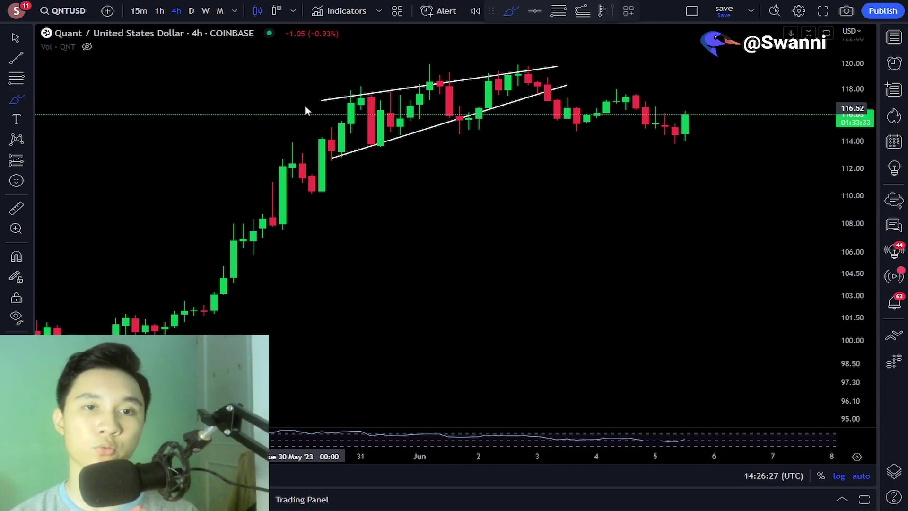
mouse_move(313, 99)
left_mouse_down()
mouse_move(383, 126)
mouse_move(535, 86)
mouse_move(558, 121)
left_mouse_up()
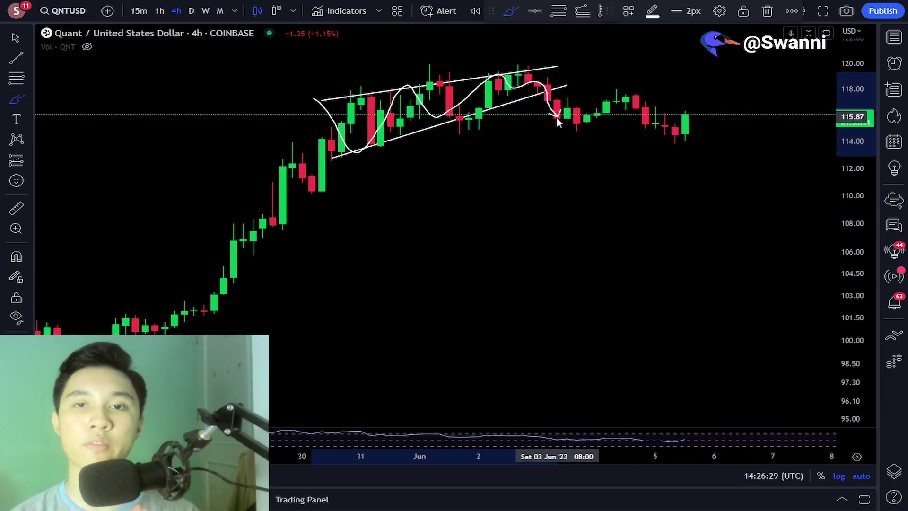
mouse_move(578, 91)
left_mouse_down()
mouse_move(666, 90)
mouse_move(723, 148)
left_mouse_up()
scroll(681, 104, "down", 2)
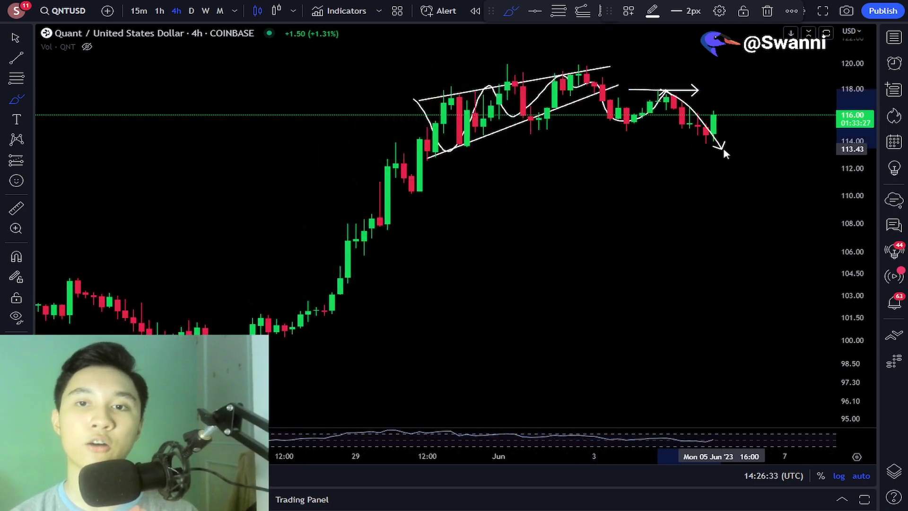
mouse_move(606, 72)
left_mouse_down()
mouse_move(716, 113)
mouse_move(616, 94)
mouse_move(684, 107)
left_mouse_up()
key("ctrl+z")
key("ctrl+z")
key("ctrl+z")
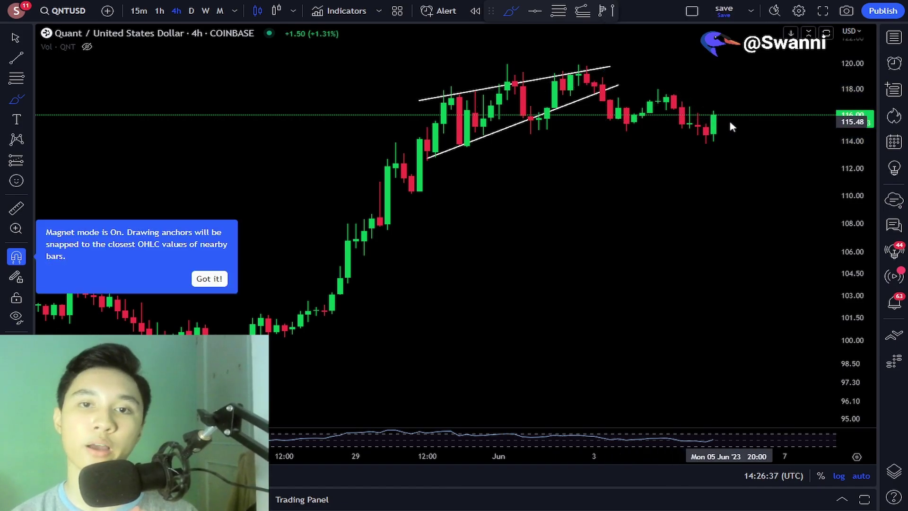
- Brush a loop around the two trendlines and a rising stroke above them, and undo both
mouse_move(389, 176)
left_mouse_down()
mouse_move(635, 44)
mouse_move(458, 178)
left_mouse_up()
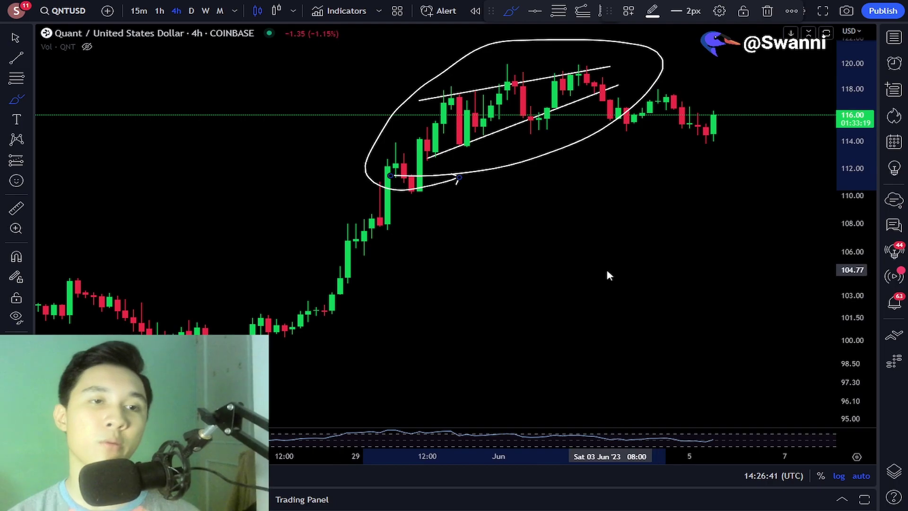
key("ctrl+z")
left_click(15, 37)
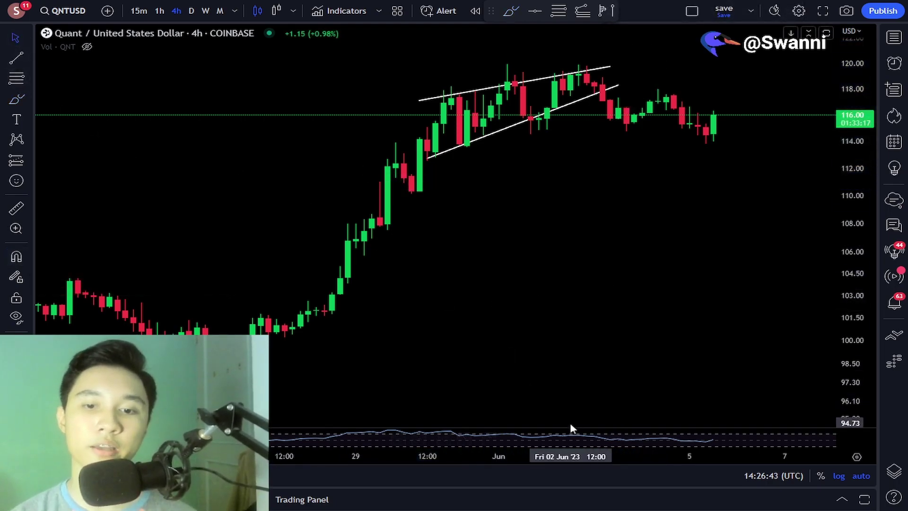
mouse_move(570, 424)
left_mouse_down()
mouse_move(573, 278)
mouse_move(574, 432)
left_mouse_up()
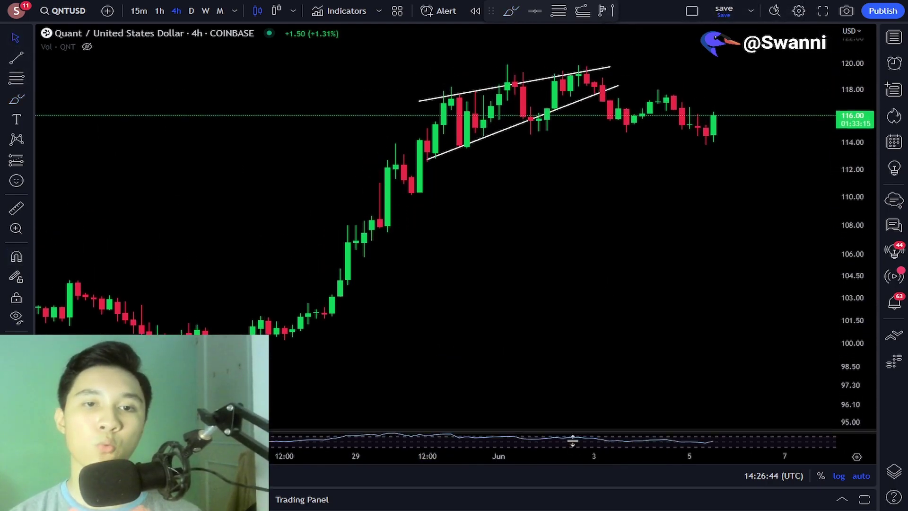
left_click(16, 100)
left_click_drag(373, 124, 549, 57)
key("ctrl+z")
left_click(16, 37)
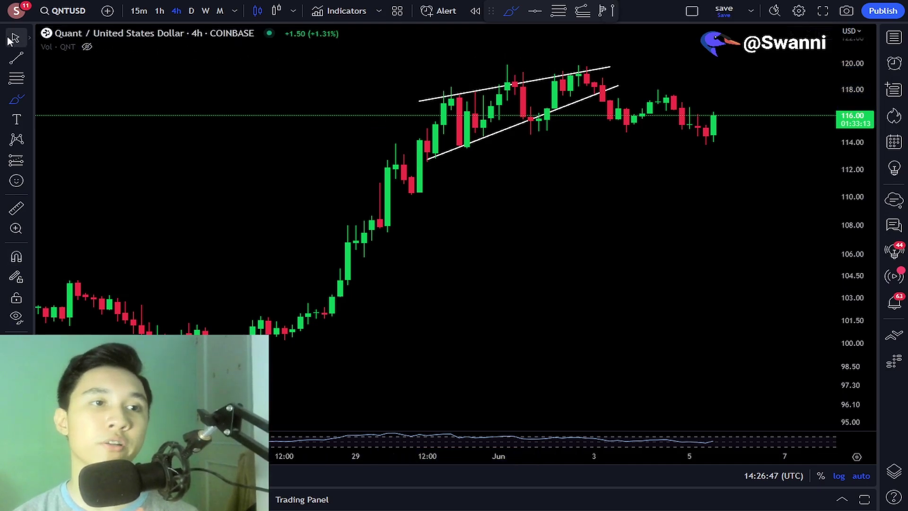
- Enlarge the RSI pane and brush a downward arrow across its falling peaks twice, undoing each arrow
left_click_drag(588, 430, 573, 243)
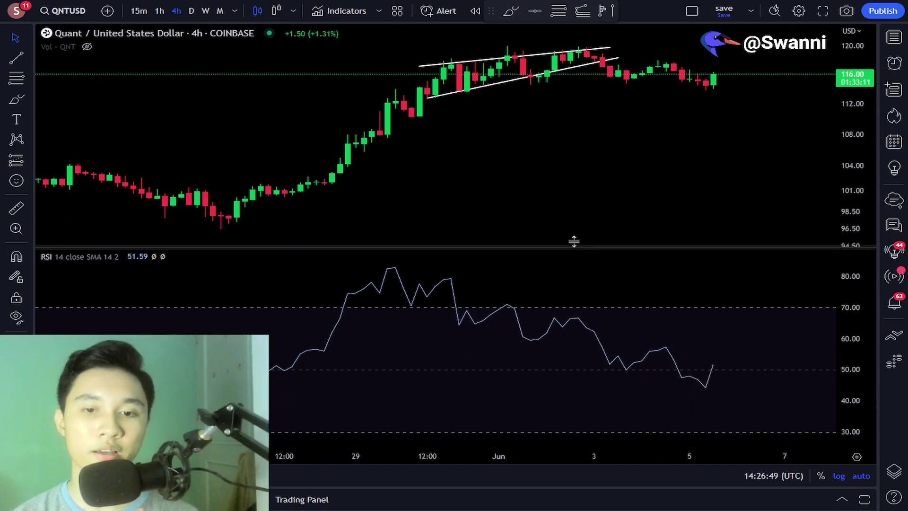
left_click(16, 101)
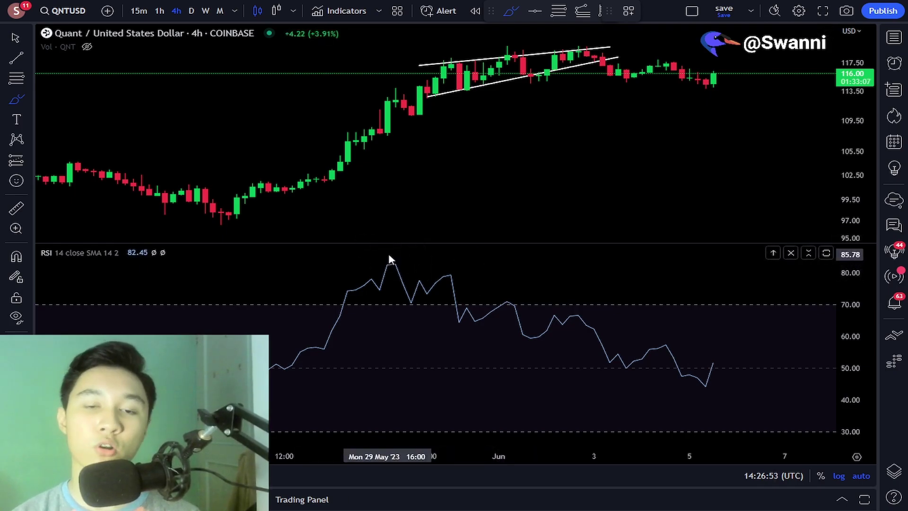
left_click_drag(389, 255, 698, 356)
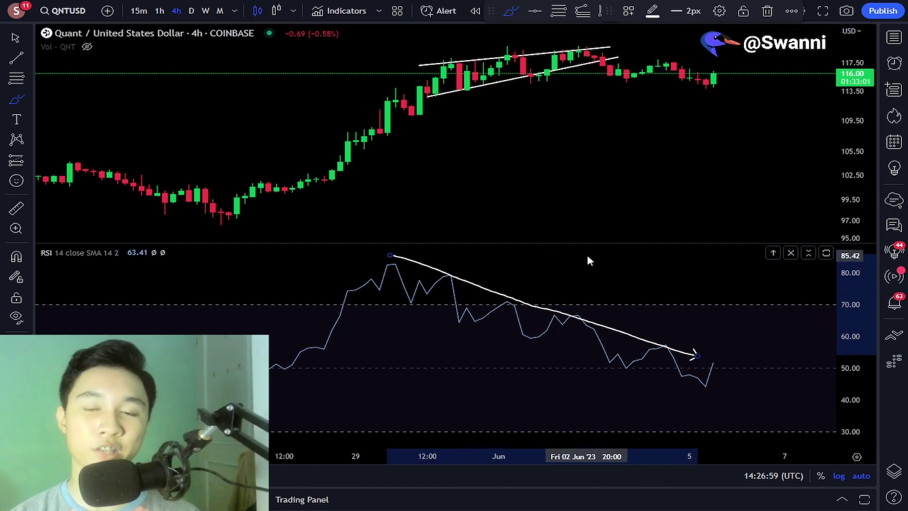
key("ctrl+z")
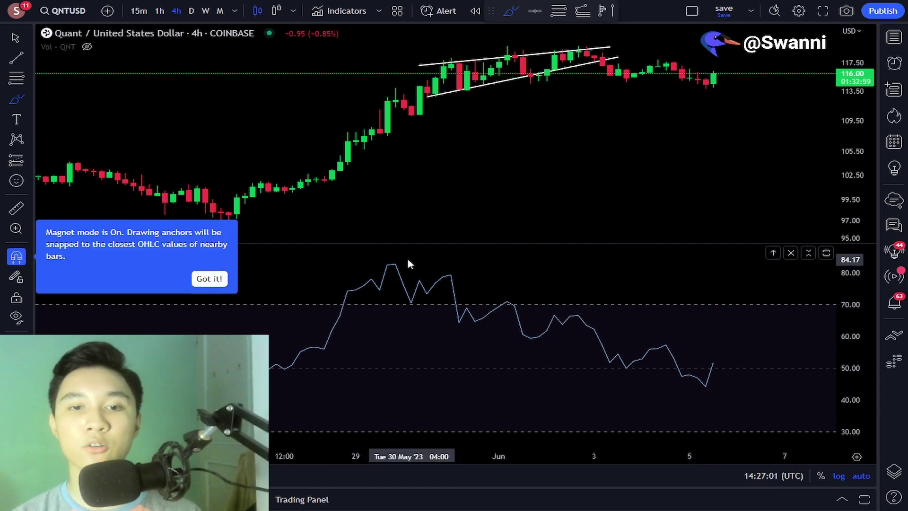
left_click_drag(410, 263, 698, 361)
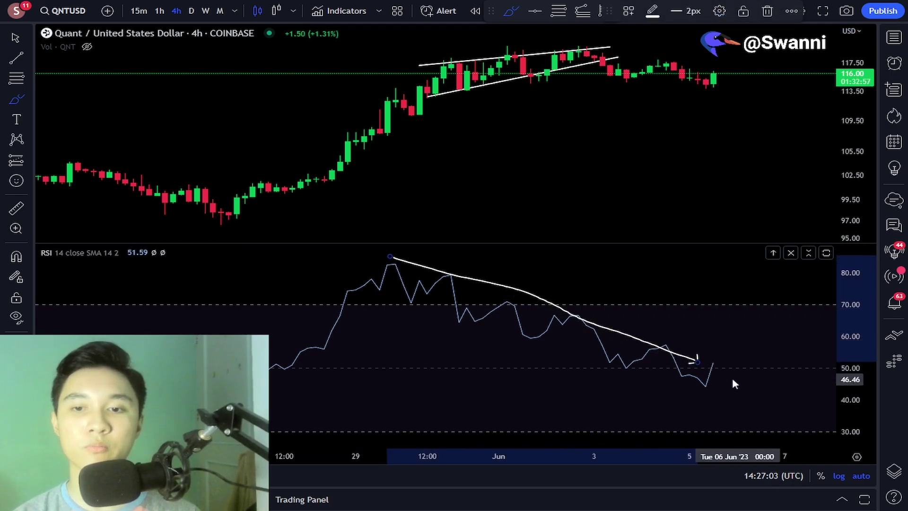
key("ctrl+z")
- Shrink the RSI pane, brush an arrow from the early-June peak down past the latest candles, and undo it
mouse_move(585, 243)
left_mouse_down()
mouse_move(598, 380)
mouse_move(592, 435)
left_mouse_up()
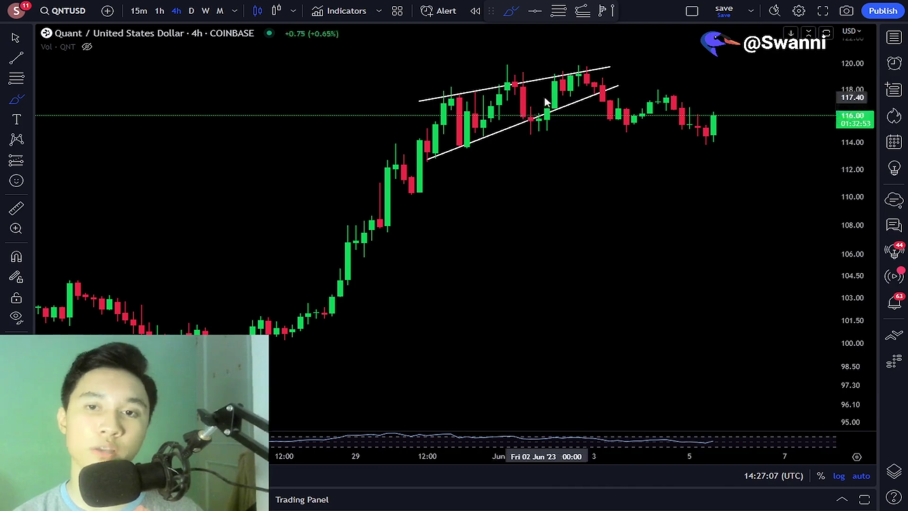
left_click_drag(583, 65, 741, 169)
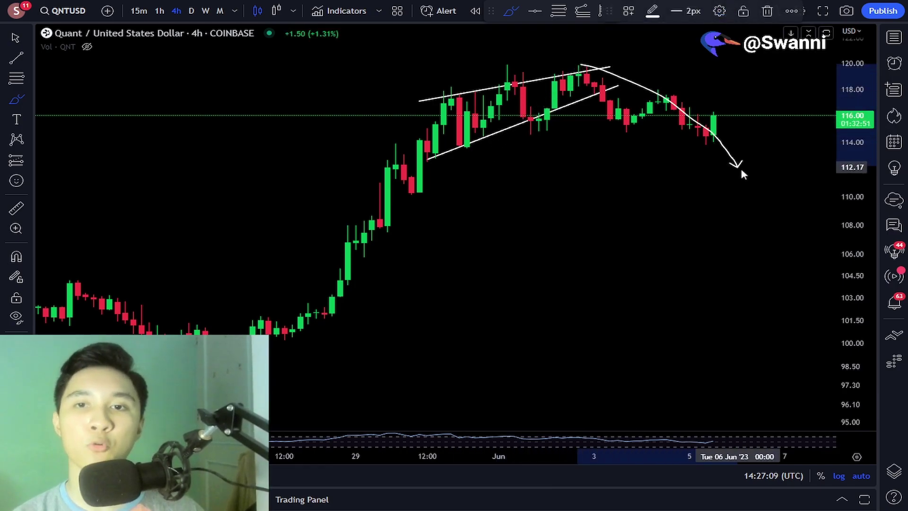
key("ctrl+z")
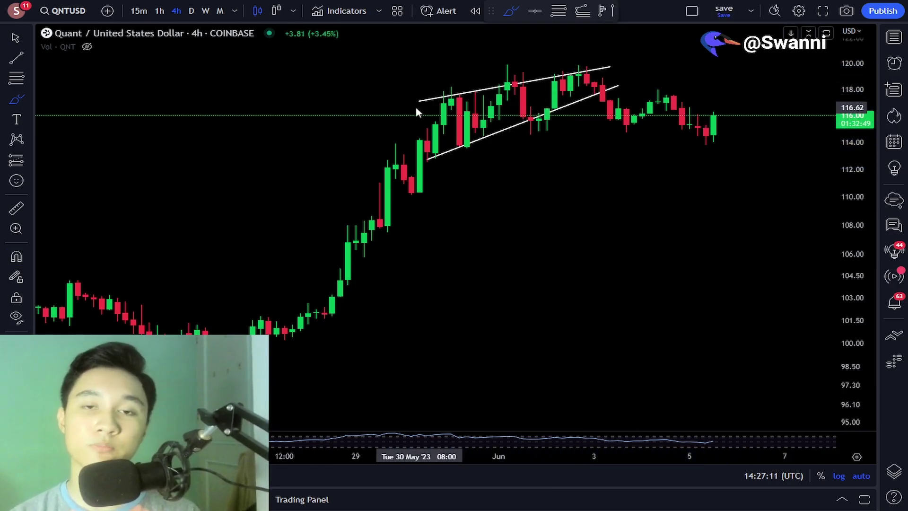
- Brush a rising stroke along the wedge's upper trendline and undo it
left_click_drag(405, 108, 575, 70)
key("ctrl+z")
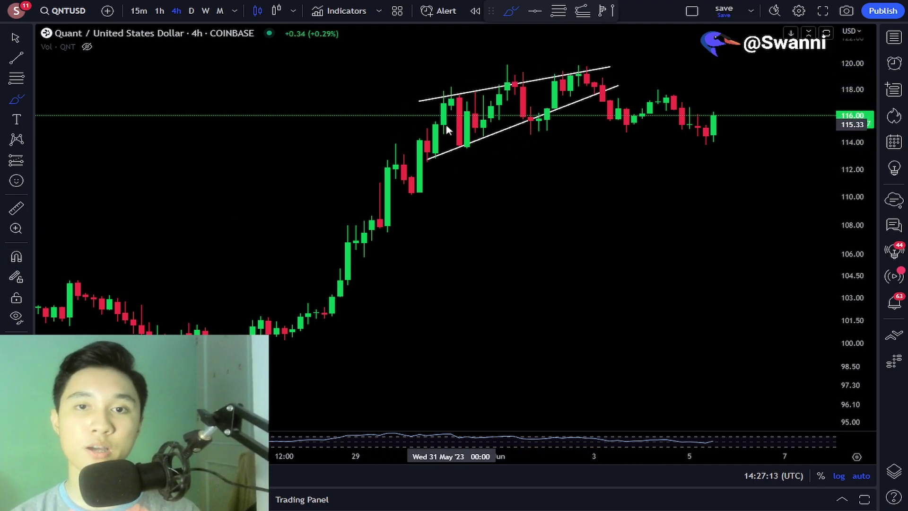
- Draw a vertical trend line across the wedge's opening from 117.31 to 112.76 and move it to the breakdown candle below the lower trendline
left_click(18, 56)
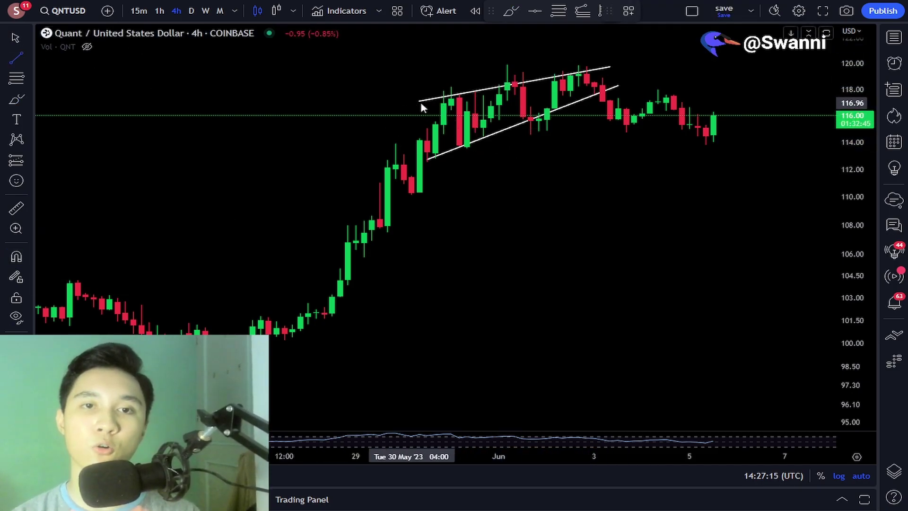
left_click(428, 160)
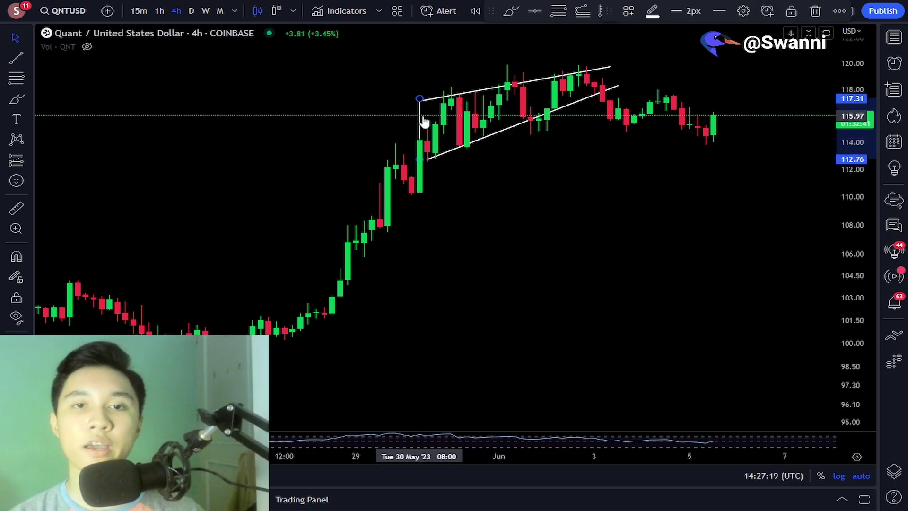
left_click_drag(421, 122, 604, 122)
left_click(618, 174)
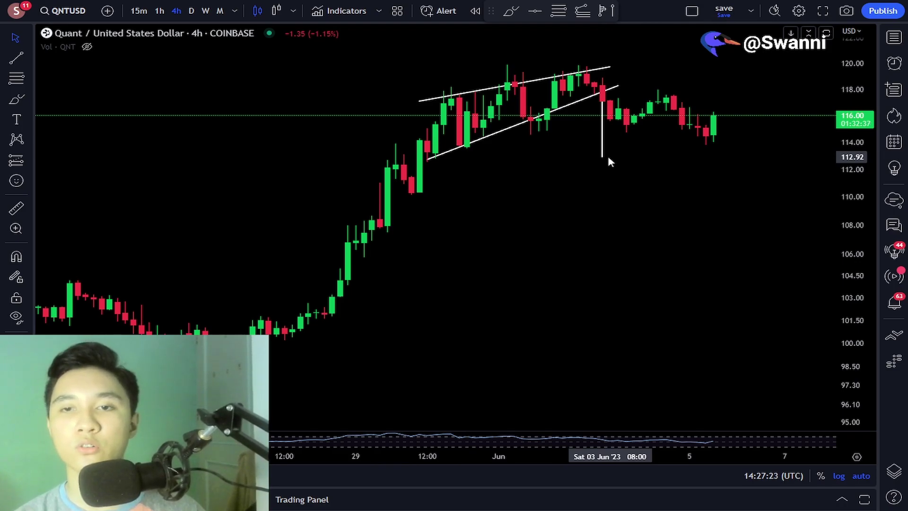
left_click_drag(704, 161, 647, 161)
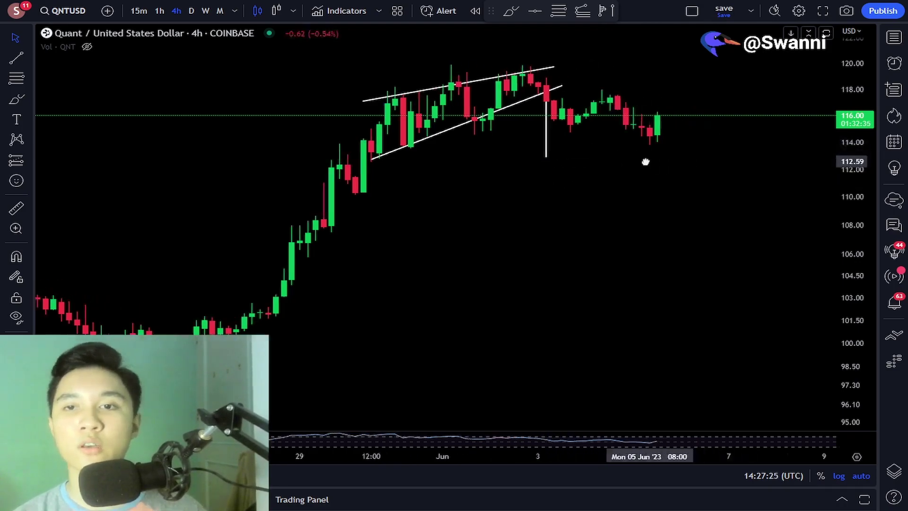
- Delete the vertical measuring line and both wedge trendlines
left_click(546, 141)
key("Delete")
left_click(522, 102)
key("Delete")
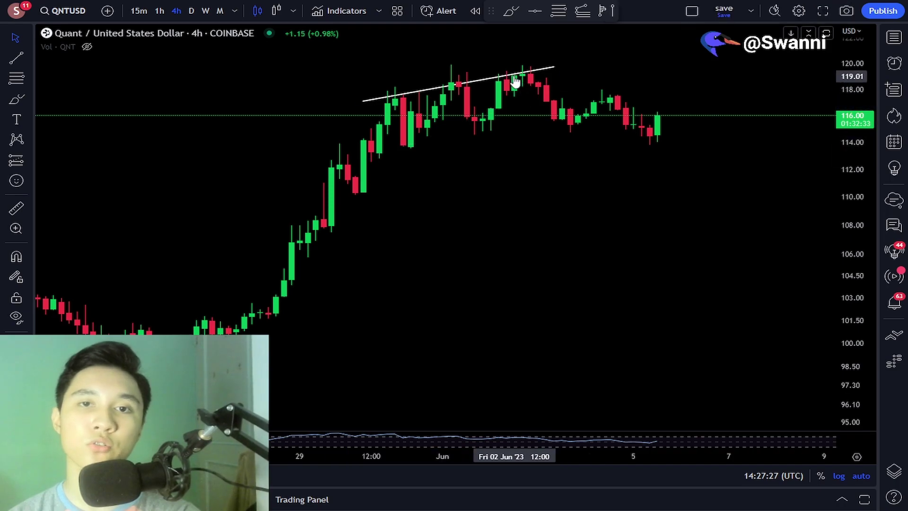
key("Delete")
- Draw a gently falling trend line across the mid-March 2023 highs, starting at 134.77 on 14 March
scroll(691, 104, "down", 8)
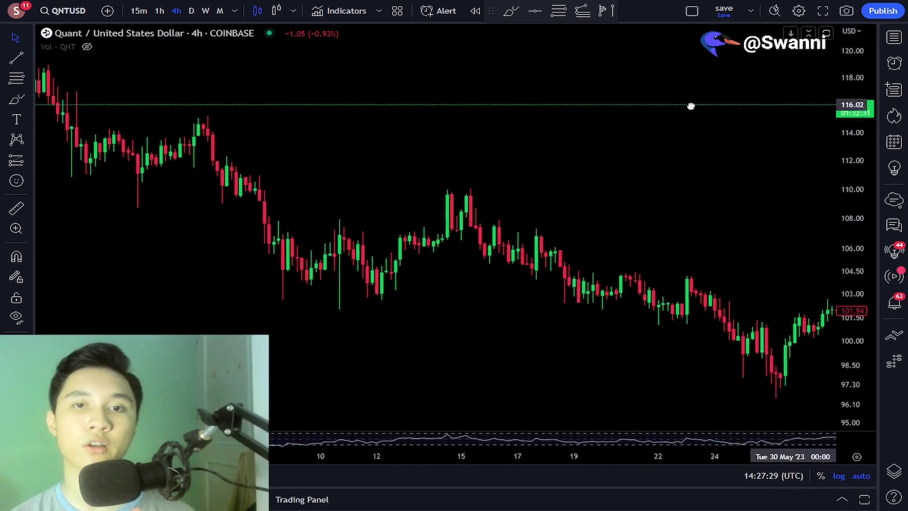
scroll(560, 213, "left", 10)
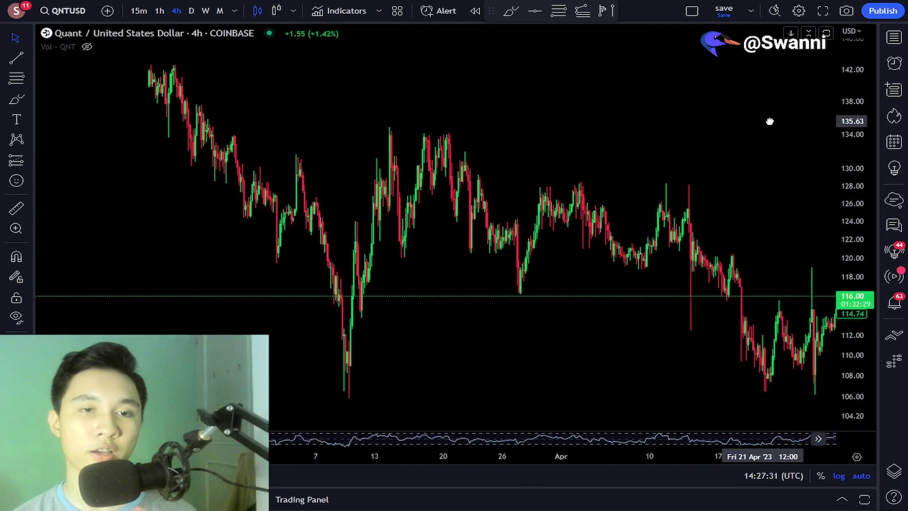
scroll(591, 197, "left", 5)
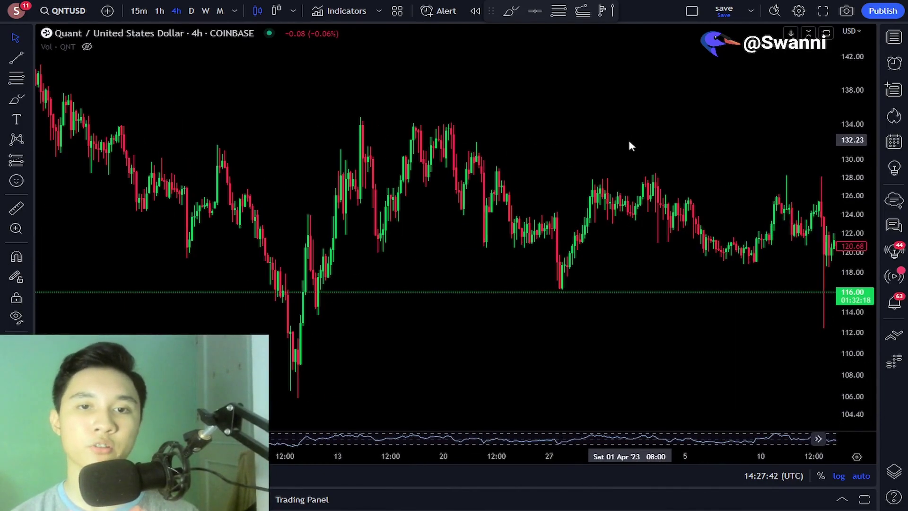
left_click(355, 117)
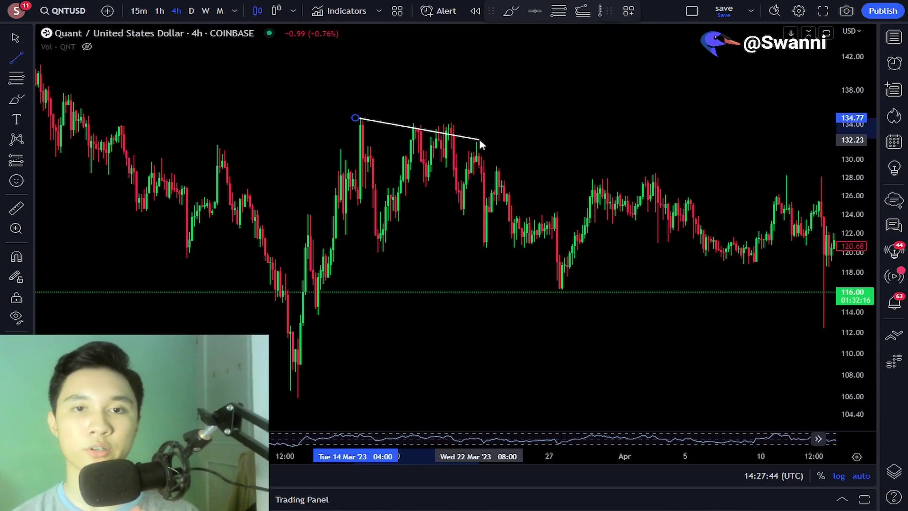
left_click(472, 137)
- Draw a rising trend line along the mid-March 2023 lows from 121.69 on 15 March to 131.71 on 21 March
key("alt+t")
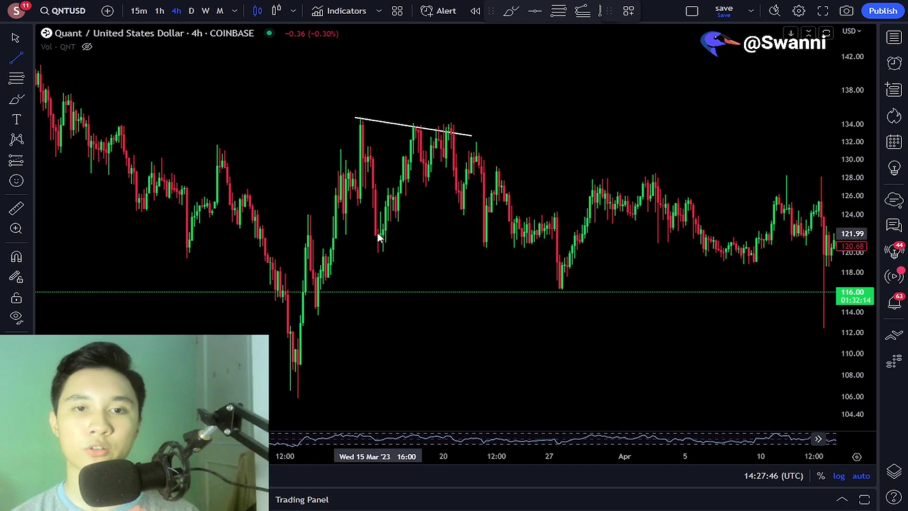
left_click(371, 236)
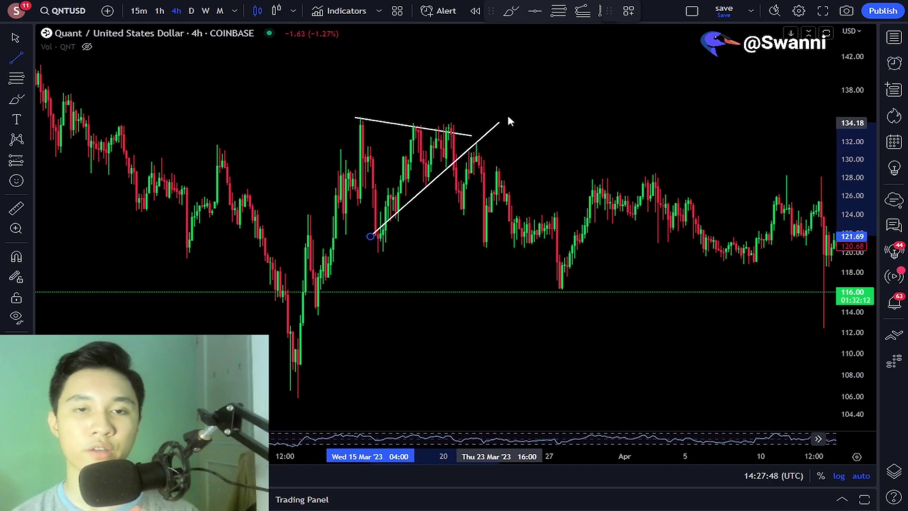
left_click(467, 148)
double_click(468, 148)
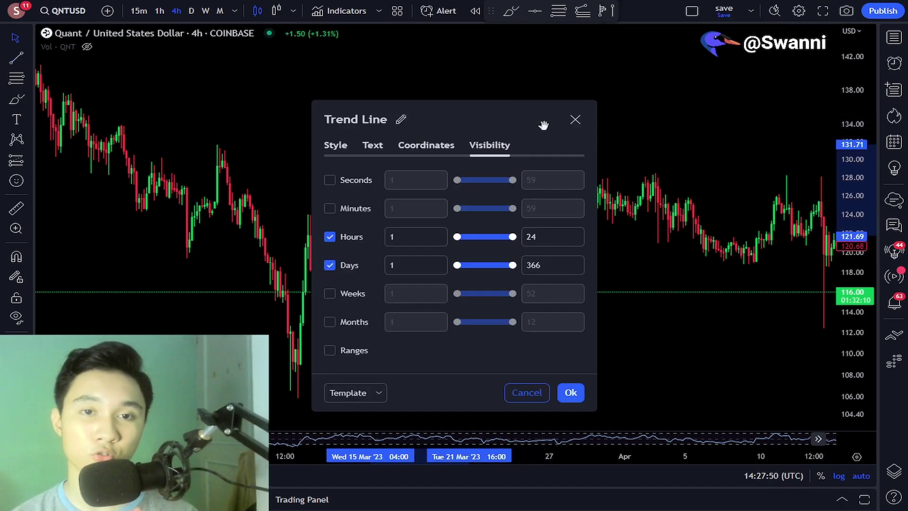
left_click(575, 120)
- Brush one arrow rising out of the triangle and one falling below it, and undo both
scroll(547, 112, "left", 5)
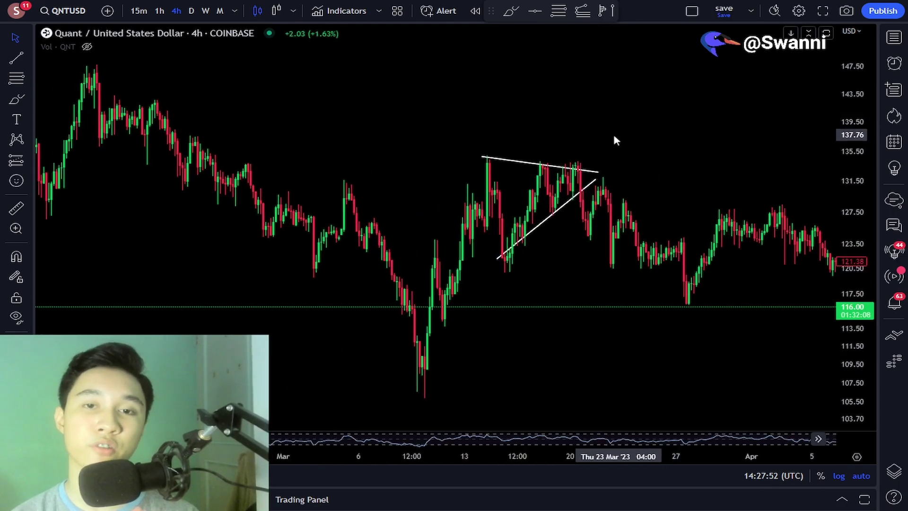
scroll(576, 150, "up", 3)
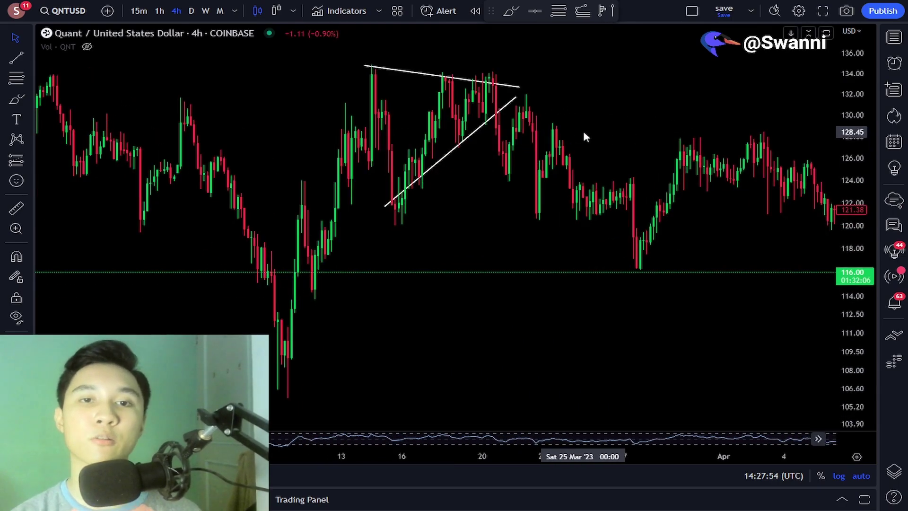
scroll(583, 130, "up", 3)
left_click_drag(850, 161, 860, 178)
left_click_drag(558, 105, 672, 189)
left_click(17, 99)
mouse_move(491, 201)
left_mouse_down()
mouse_move(538, 112)
mouse_move(556, 283)
left_mouse_up()
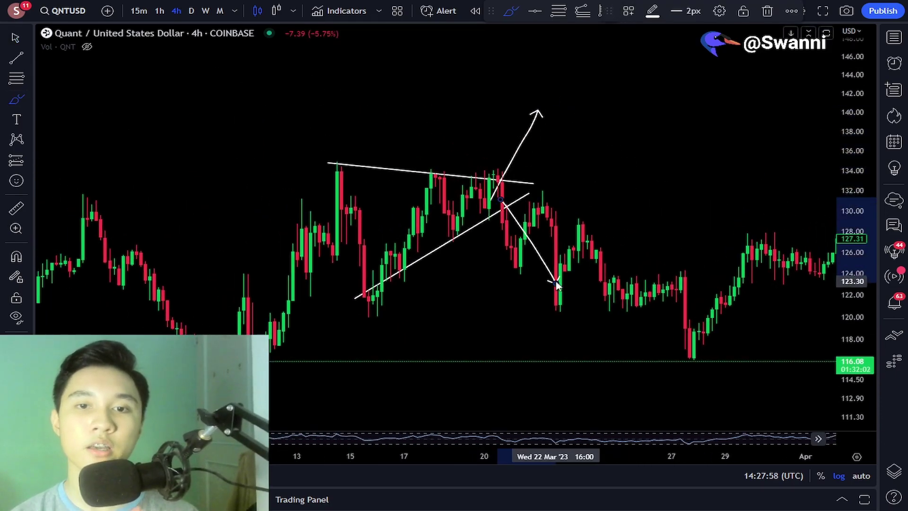
key("ctrl+z")
key("ctrl+z")
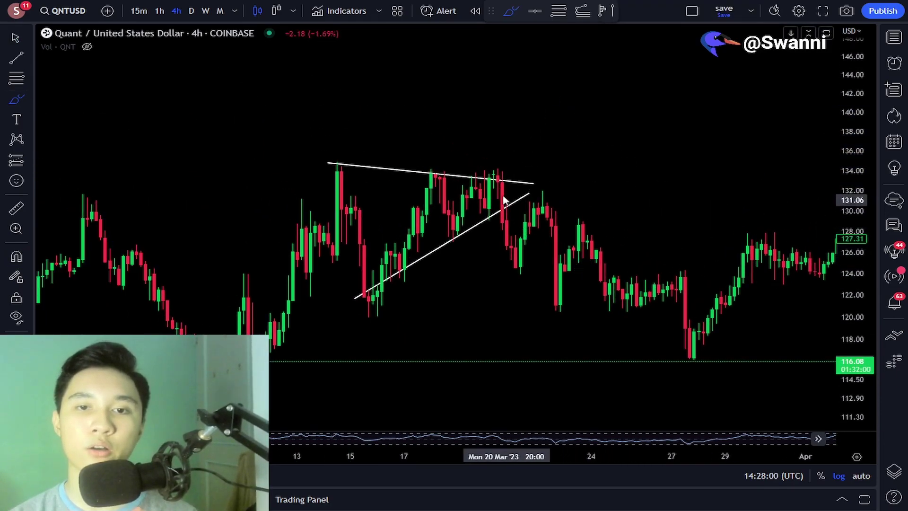
- Brush strokes along the breakdown from the triangle towards the late-March low, and undo them
left_click_drag(489, 183, 510, 257)
mouse_move(514, 201)
left_mouse_down()
mouse_move(559, 211)
mouse_move(679, 324)
left_mouse_up()
key("ctrl+z")
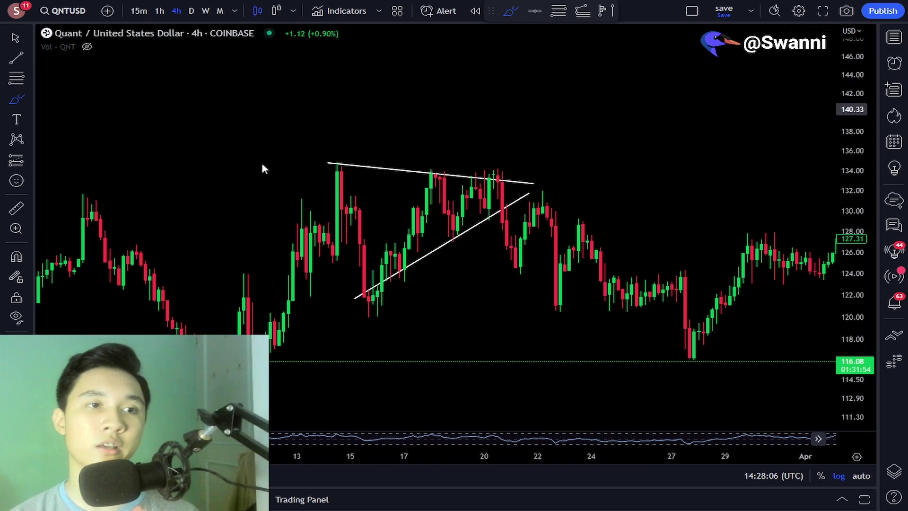
- Draw a vertical trend line from 134.41 to 122.36 at the triangle's opening and move it to the breakdown below the lower trendline
key("alt+t")
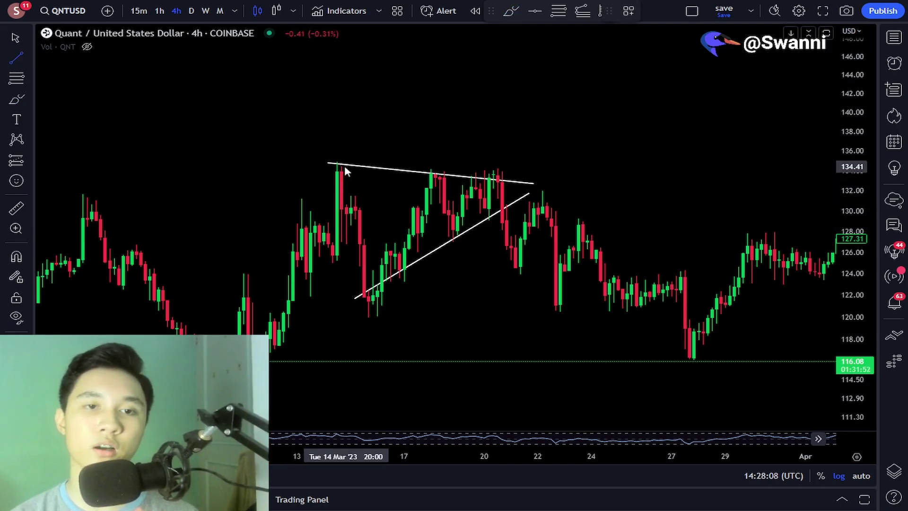
left_click_drag(355, 222, 357, 293)
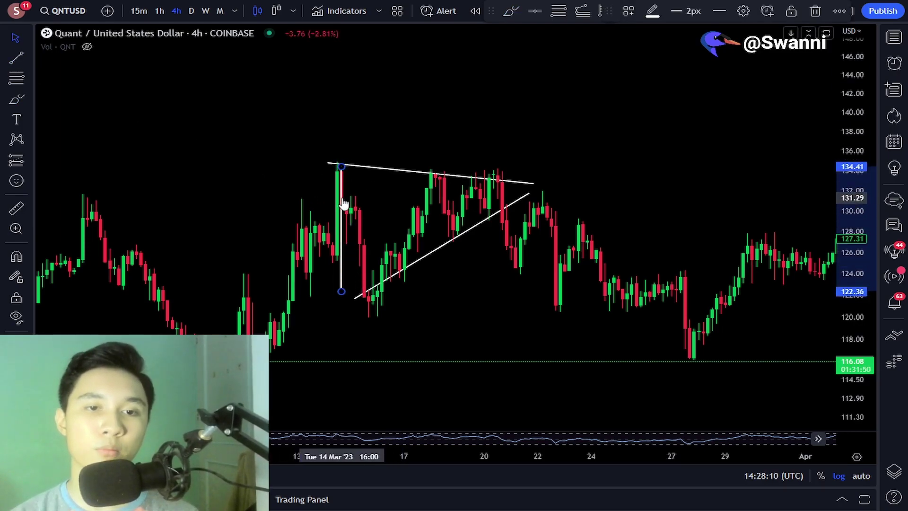
left_click_drag(344, 205, 526, 234)
left_click(657, 197)
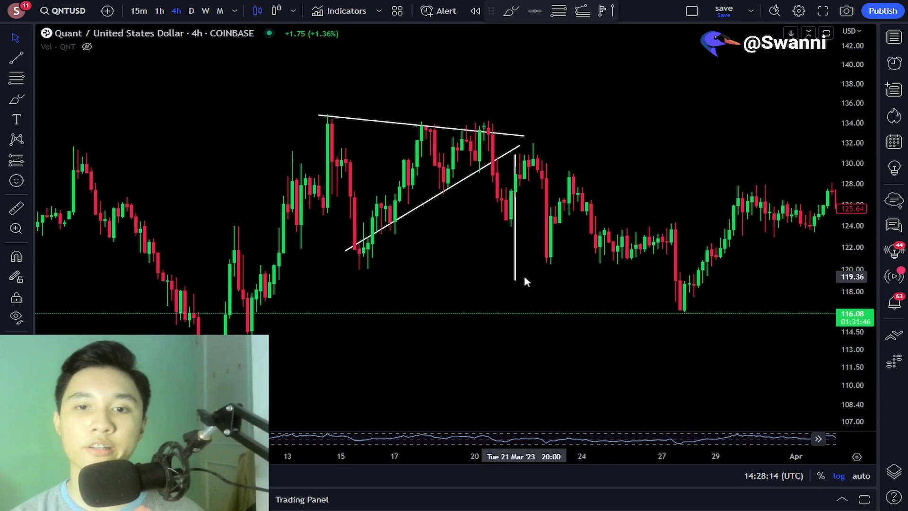
- Brush a horizontal arrow from the vertical line's lower end to the late-March drop, and a wavy rising arrow from that low into early April
mouse_move(536, 278)
left_mouse_down()
mouse_move(498, 258)
mouse_move(664, 255)
left_mouse_up()
key("alt+t")
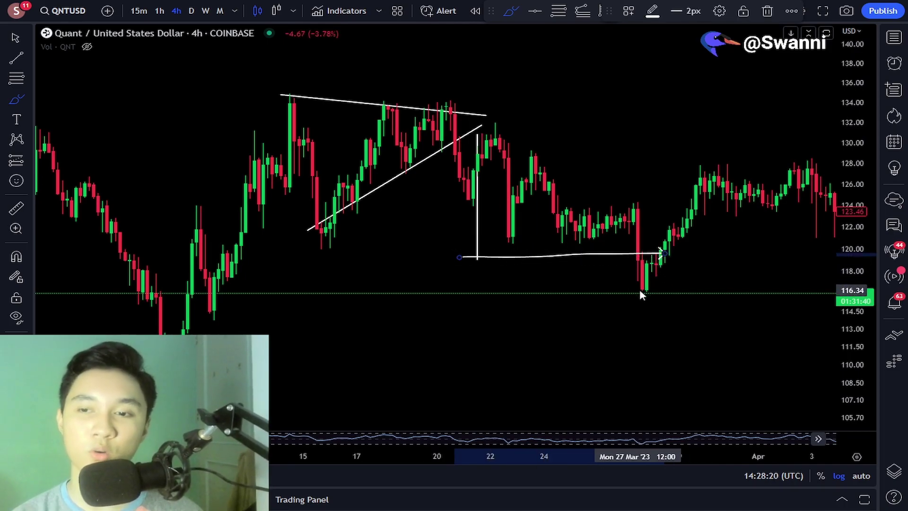
mouse_move(640, 289)
left_mouse_down()
mouse_move(683, 203)
mouse_move(823, 180)
mouse_move(833, 167)
left_mouse_up()
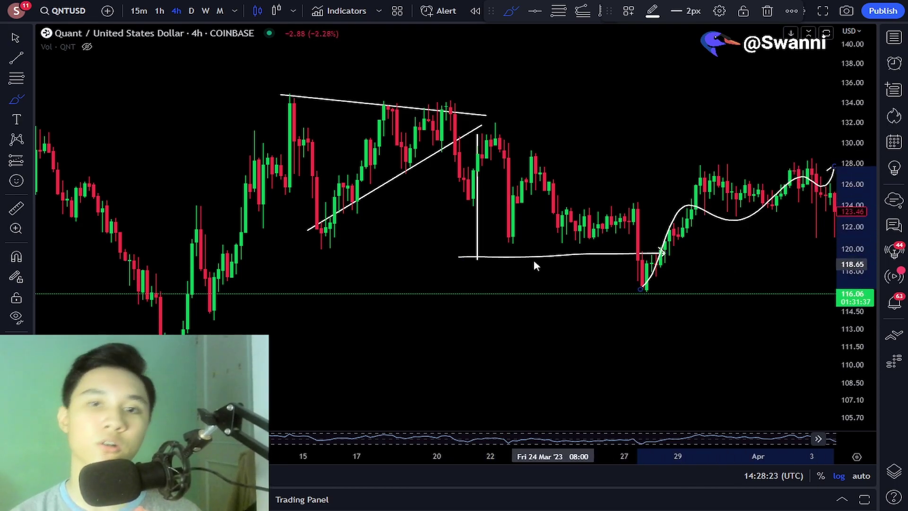
- Delete both triangle trendlines, the two brushed arrows and the vertical measuring line
left_click(15, 39)
left_click(348, 103)
key("Delete")
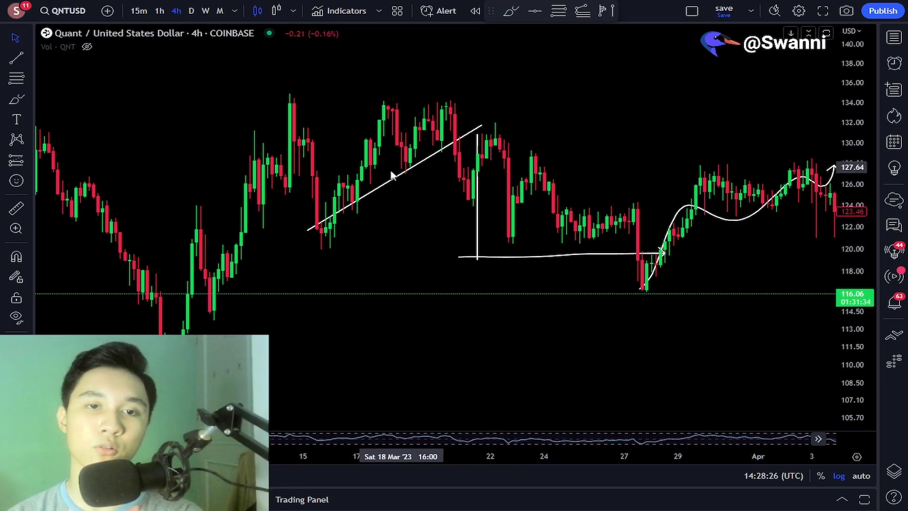
left_click(391, 180)
key("Delete")
key("Delete")
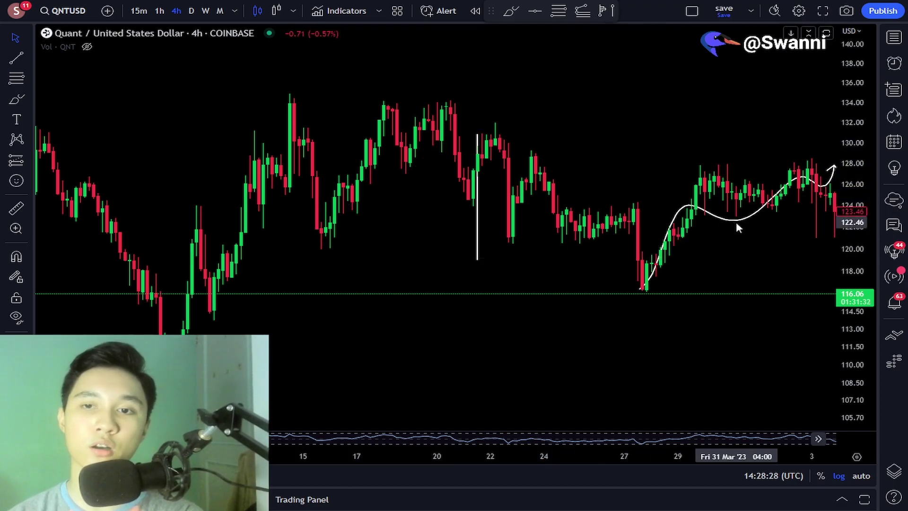
left_click(736, 222)
key("Delete")
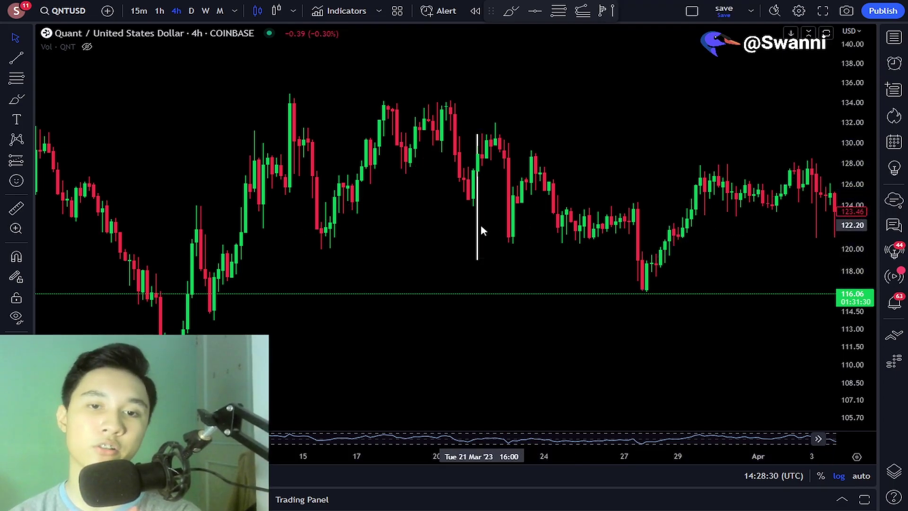
left_click(478, 229)
key("Delete")
- Look back through the 4h price history to the July 2022 rally for another pattern example
left_click_drag(418, 226, 731, 268)
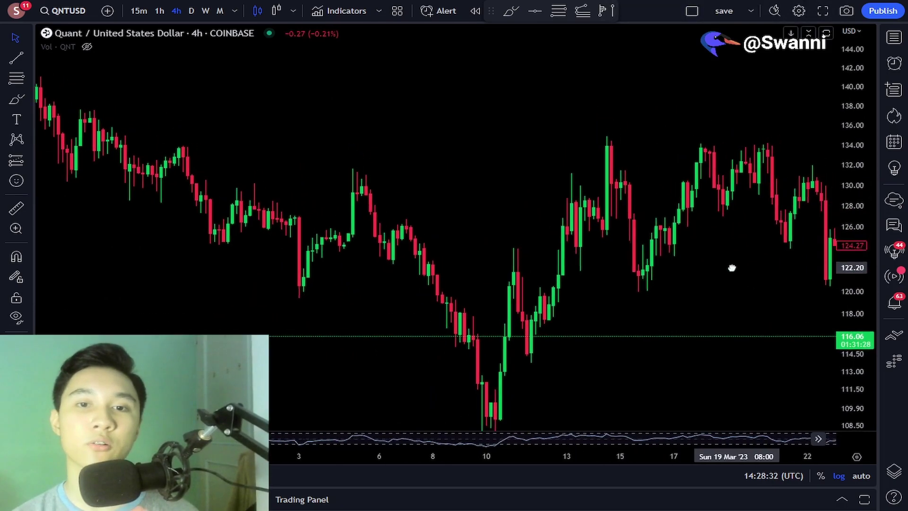
key("alt+r")
scroll(502, 211, "down", 10)
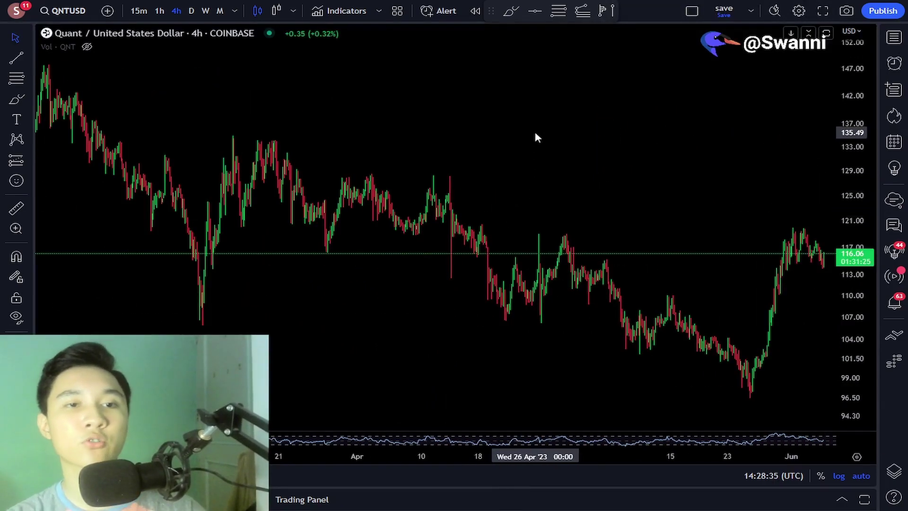
left_click_drag(450, 125, 716, 143)
scroll(525, 177, "up", 5)
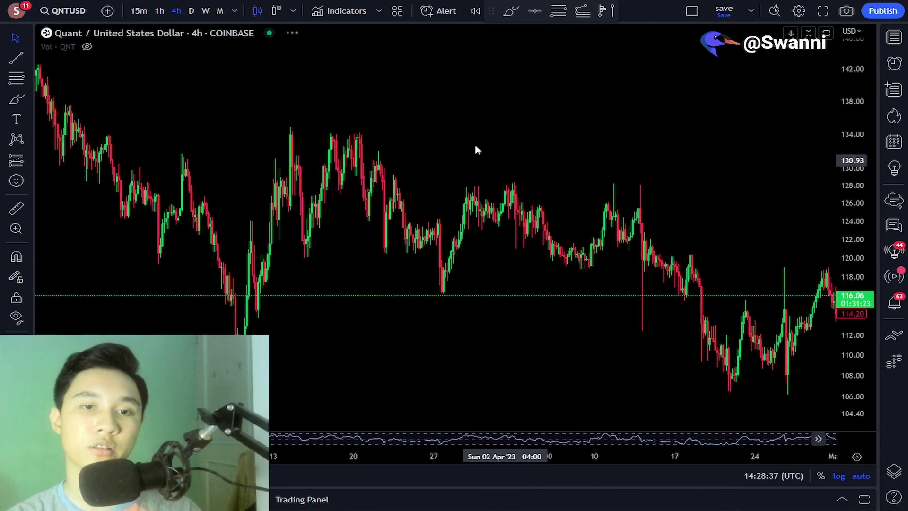
left_click_drag(438, 147, 811, 169)
left_click_drag(468, 148, 822, 175)
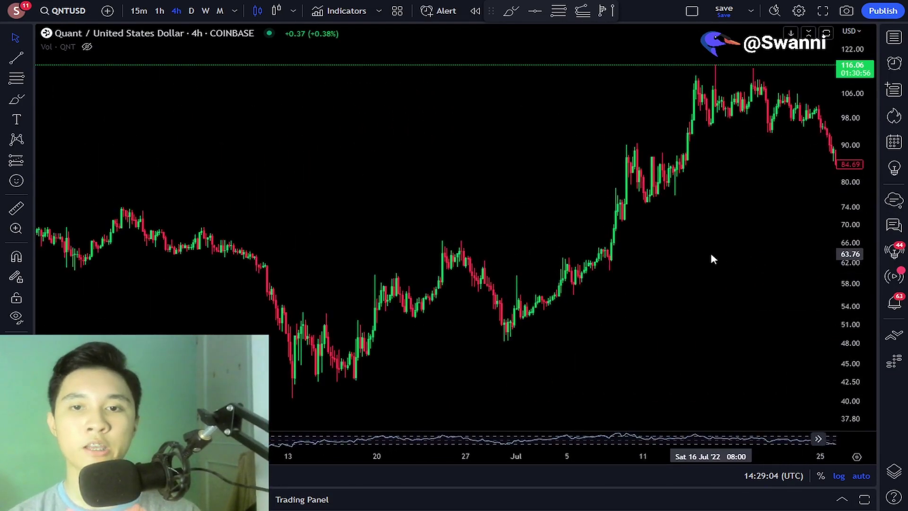
scroll(710, 257, "up", 2)
left_click_drag(707, 257, 599, 249)
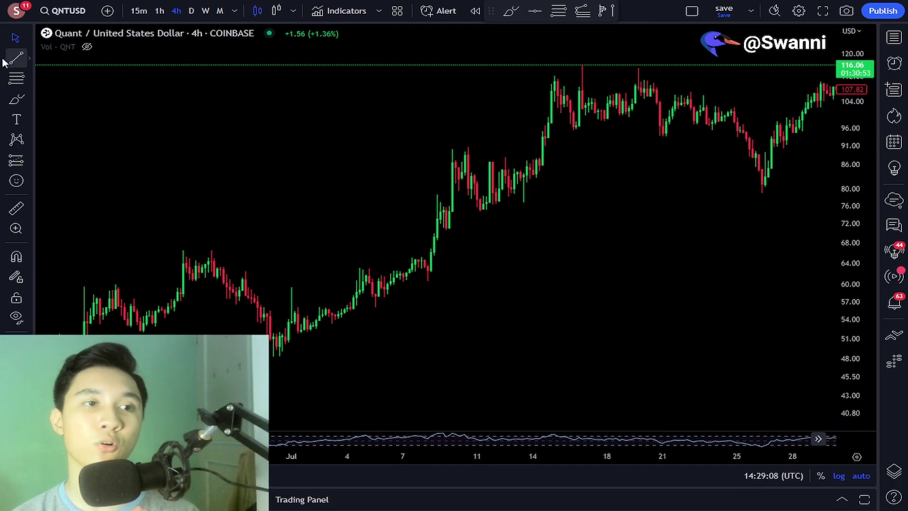
- Draw a steep trend line from about 86.84 down to 63.65 beside the early-July 2022 rally as the pattern's pole
left_click(16, 58)
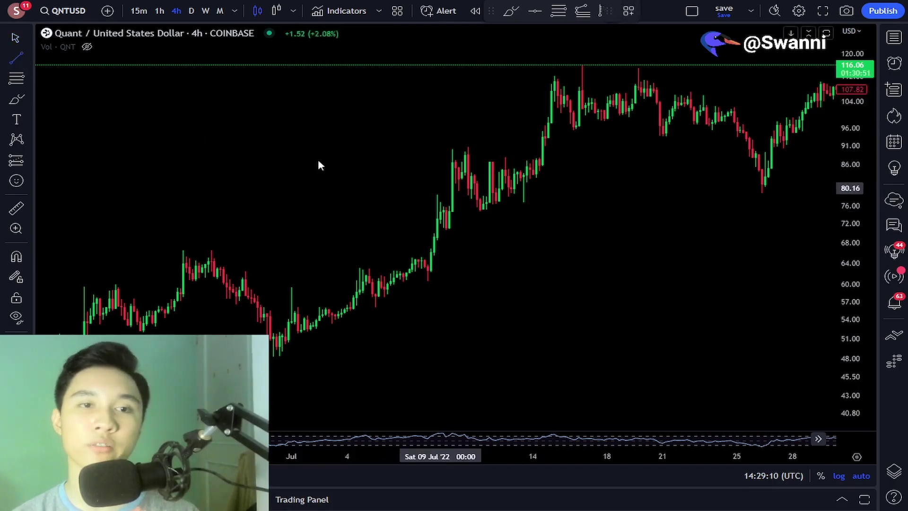
scroll(487, 198, "up", 2)
left_click(10, 38)
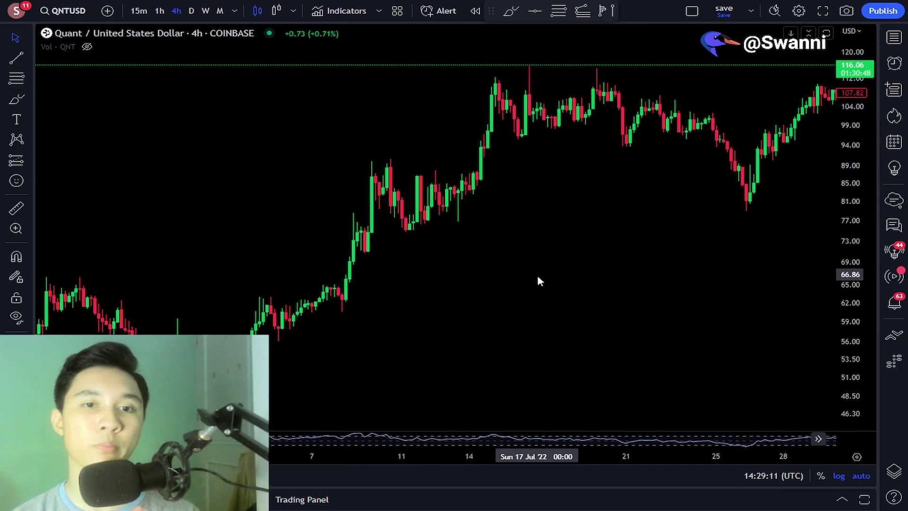
scroll(538, 275, "up", 2)
left_click_drag(537, 275, 695, 271)
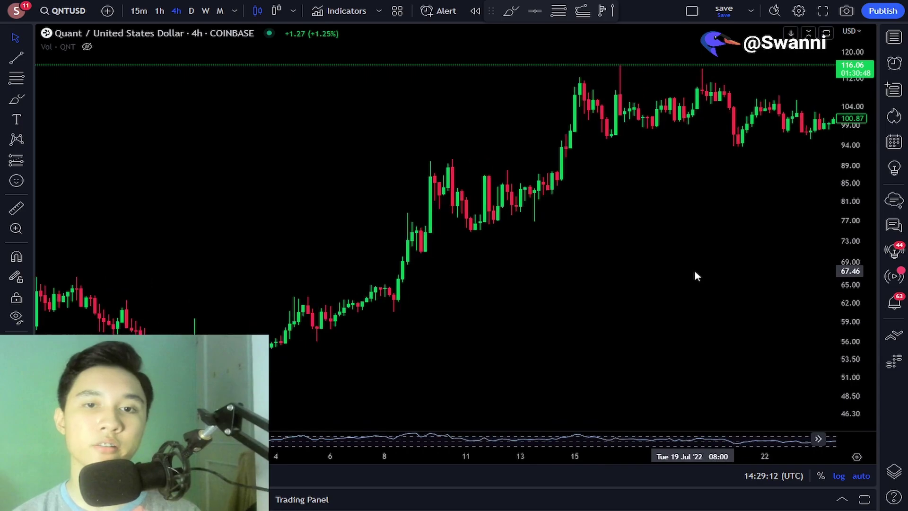
left_click(403, 175)
left_click(381, 294)
- Draw two converging trend lines around the mid-July consolidation: upper from 90.15 to 82.67, lower from 74.68 to 82.67
left_click(13, 60)
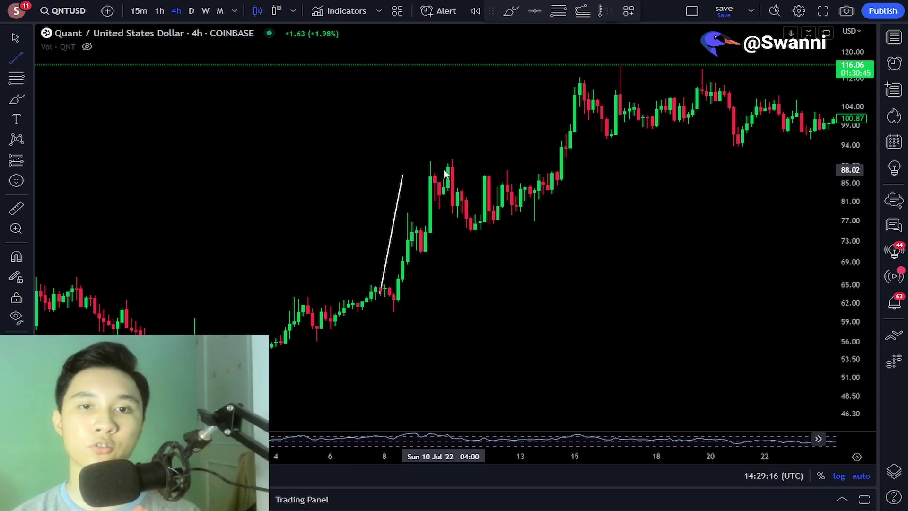
left_click(449, 162)
left_click(543, 193)
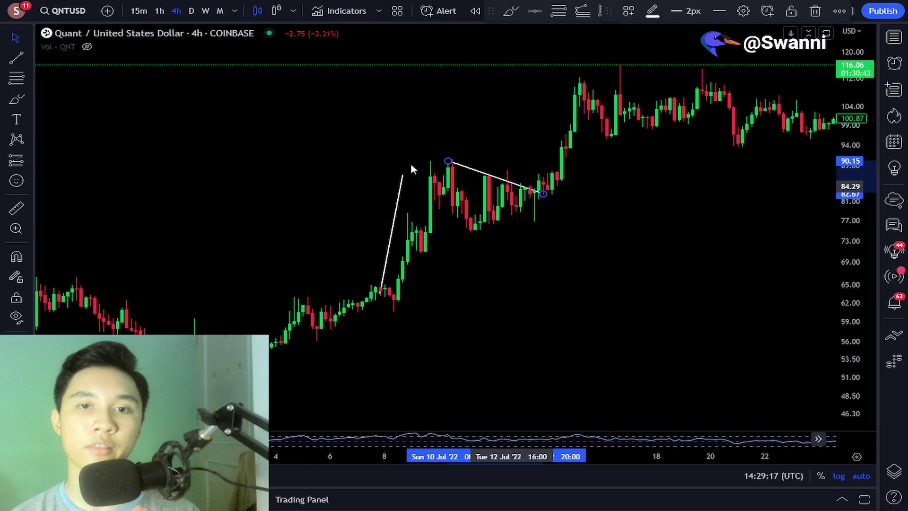
left_click(14, 60)
left_click(467, 232)
left_click(544, 193)
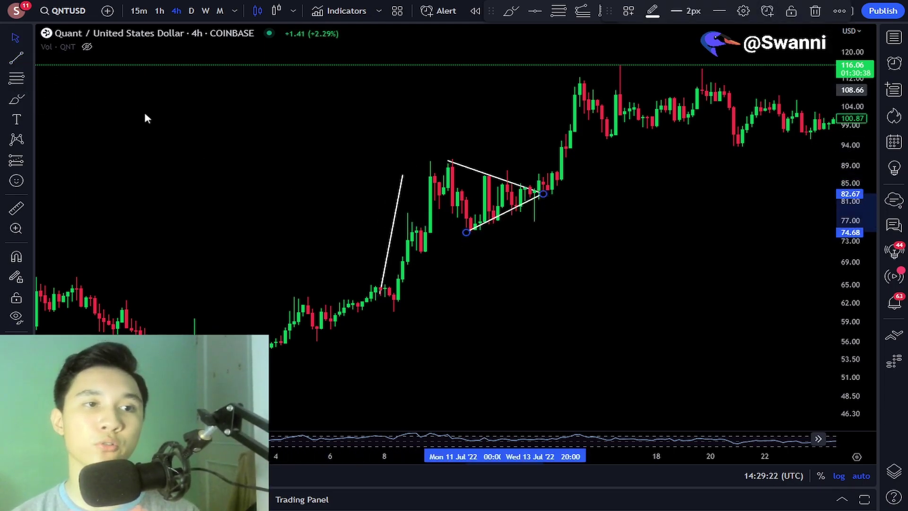
key("alt+t")
left_click(461, 164)
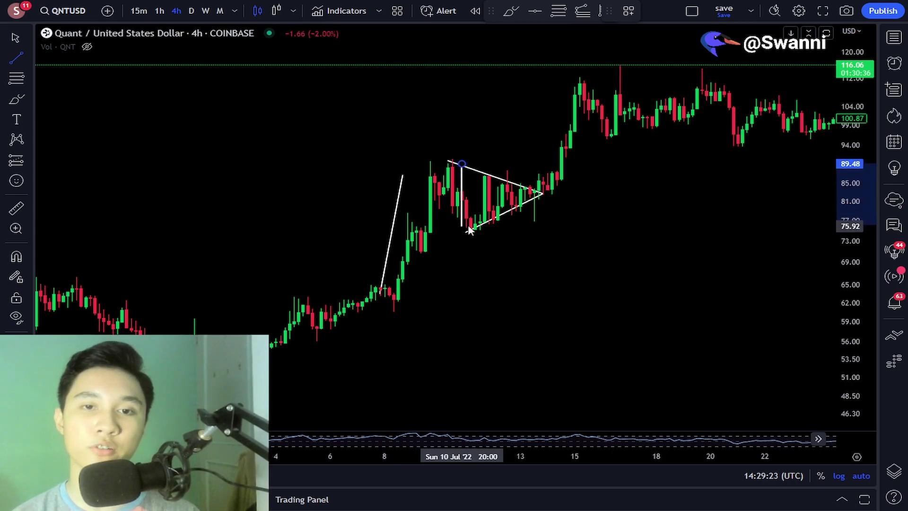
left_click(461, 224)
key("Delete")
- Move the pole line onto the rally candles and from there to the pennant's breakout point, with its upper end near 113
left_click_drag(399, 191, 431, 191)
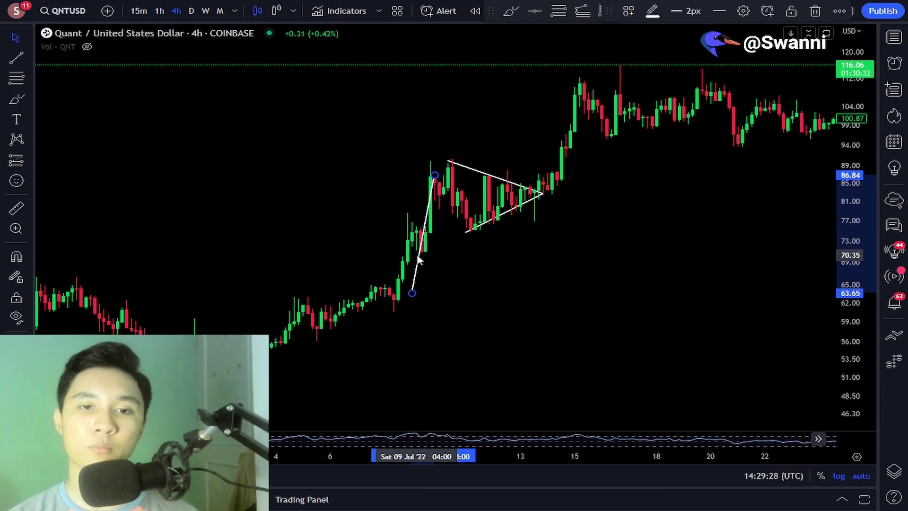
mouse_move(419, 259)
left_mouse_down()
mouse_move(486, 223)
mouse_move(425, 282)
mouse_move(535, 180)
left_mouse_up()
left_click(626, 225)
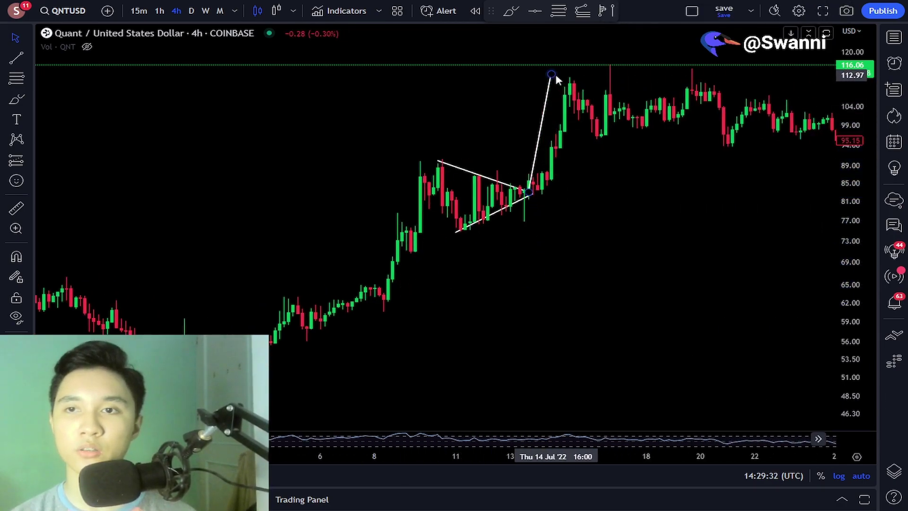
- Brush a rising arrow from the pennant breakout to the mid-July peak, undoing the extra strokes at its tip
scroll(673, 201, "up", 3)
left_click_drag(847, 218, 822, 199)
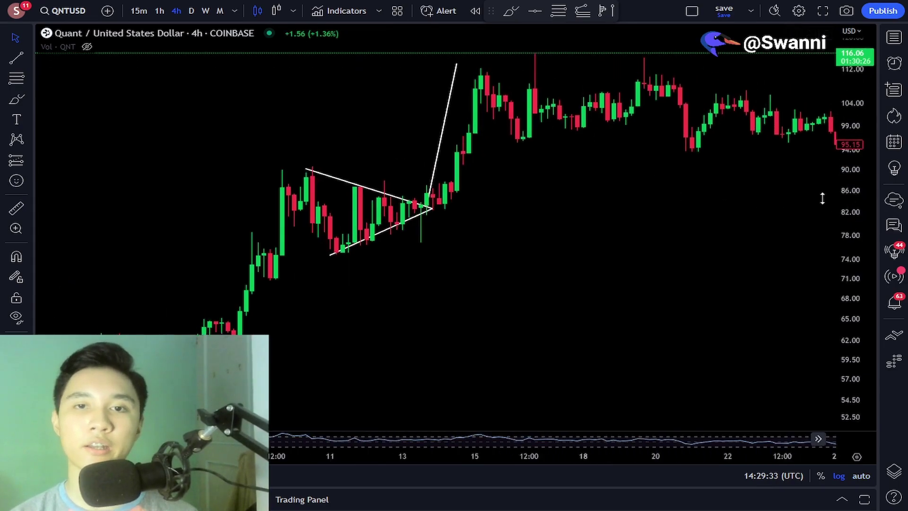
left_click_drag(711, 221, 696, 278)
left_click(8, 101)
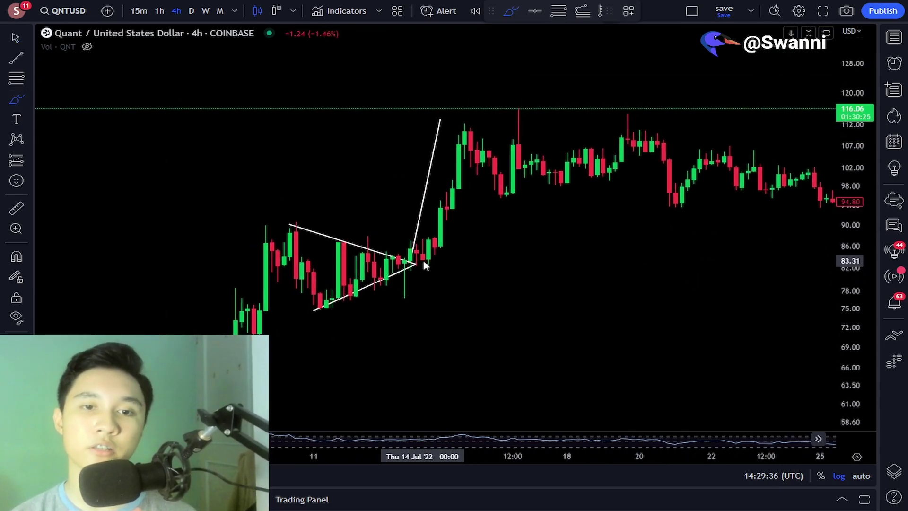
mouse_move(419, 264)
left_mouse_down()
mouse_move(432, 249)
mouse_move(472, 129)
left_mouse_up()
key("ctrl+z")
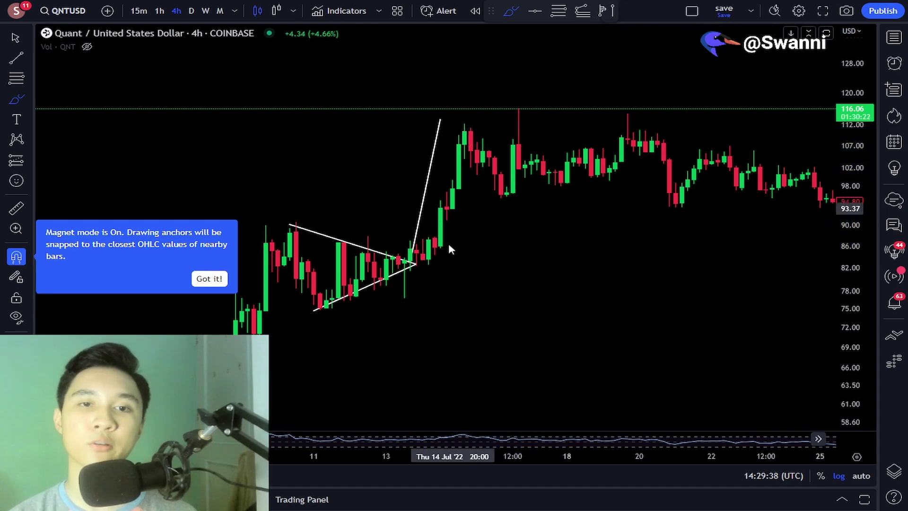
mouse_move(423, 258)
left_mouse_down()
mouse_move(453, 174)
mouse_move(458, 119)
mouse_move(447, 117)
mouse_move(477, 131)
left_mouse_up()
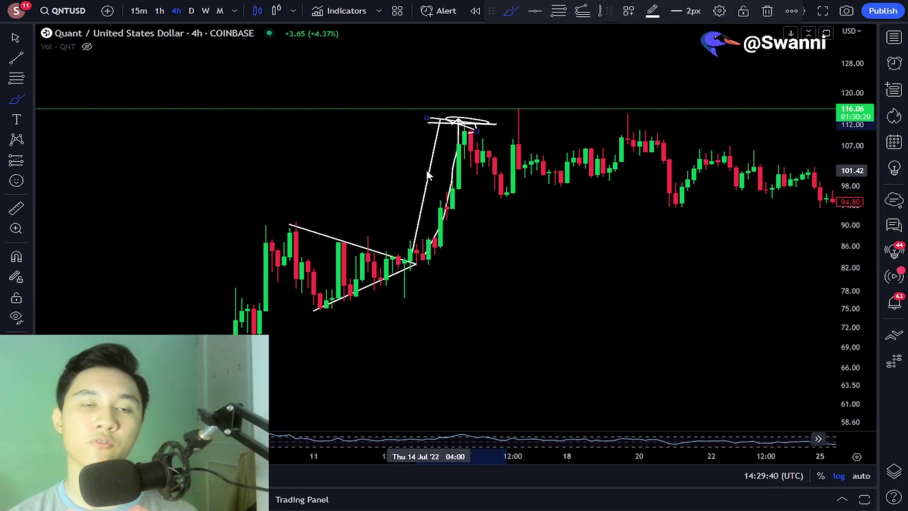
key("ctrl+z")
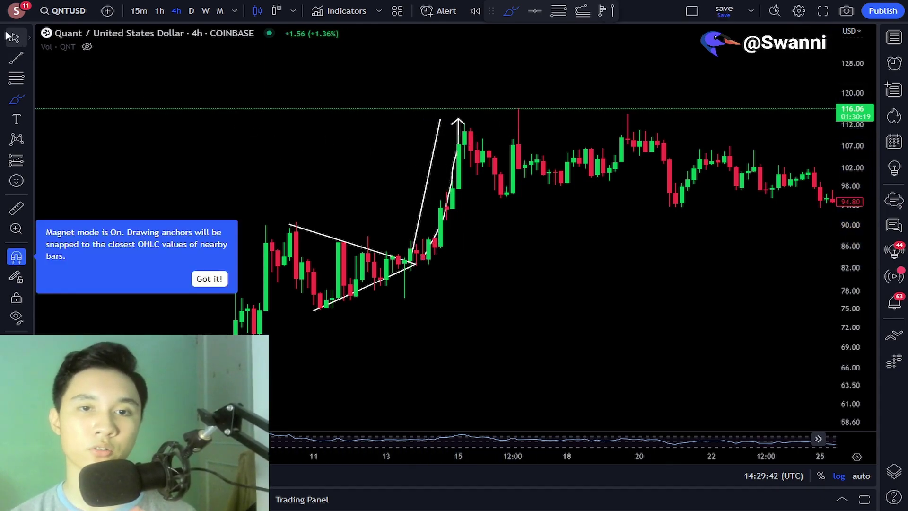
- Delete the brushed rising arrow and the pole line above the pennant, keeping the two converging trend lines
scroll(479, 205, "down", 2)
key("Escape")
left_click_drag(578, 293, 571, 231)
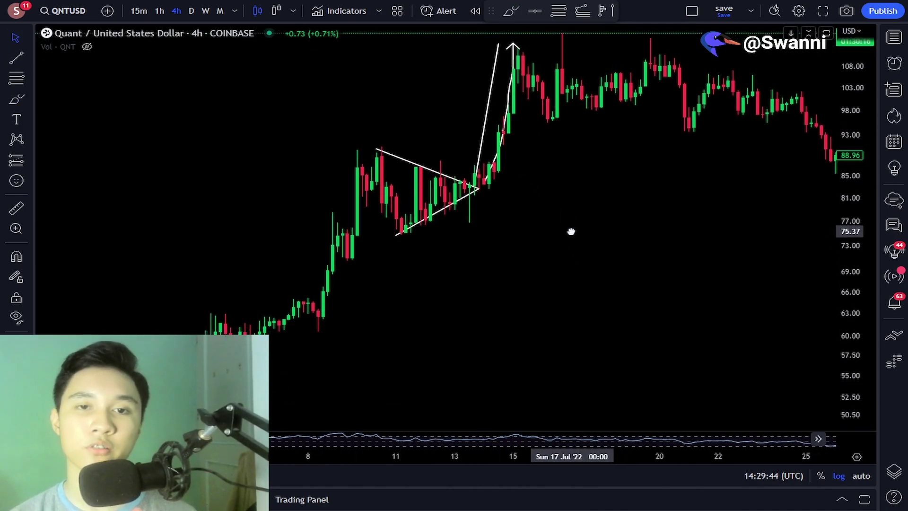
left_click(514, 45)
key("Delete")
left_click(498, 55)
key("Delete")
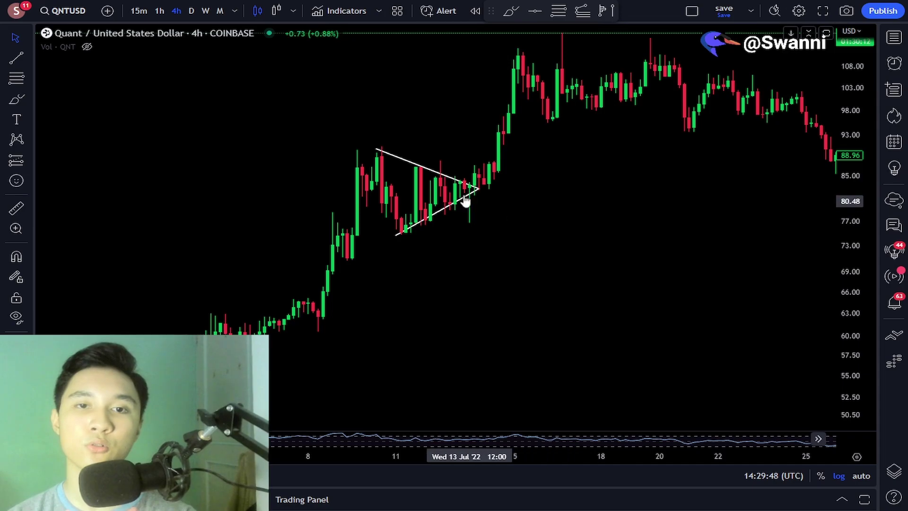
- Look through the 4h price history to the November 2022 to January 2023 lows for another pattern example
left_click_drag(613, 184, 592, 191)
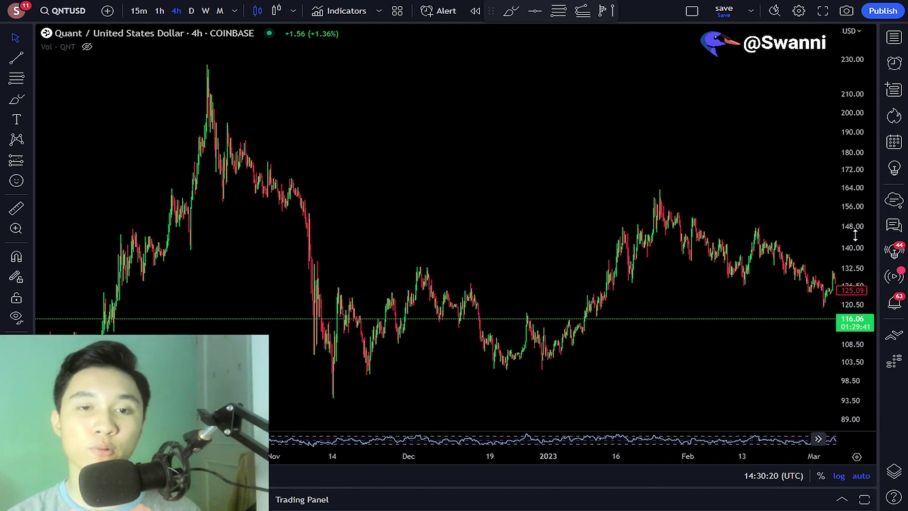
left_click_drag(858, 234, 872, 170)
scroll(671, 310, "up", 2)
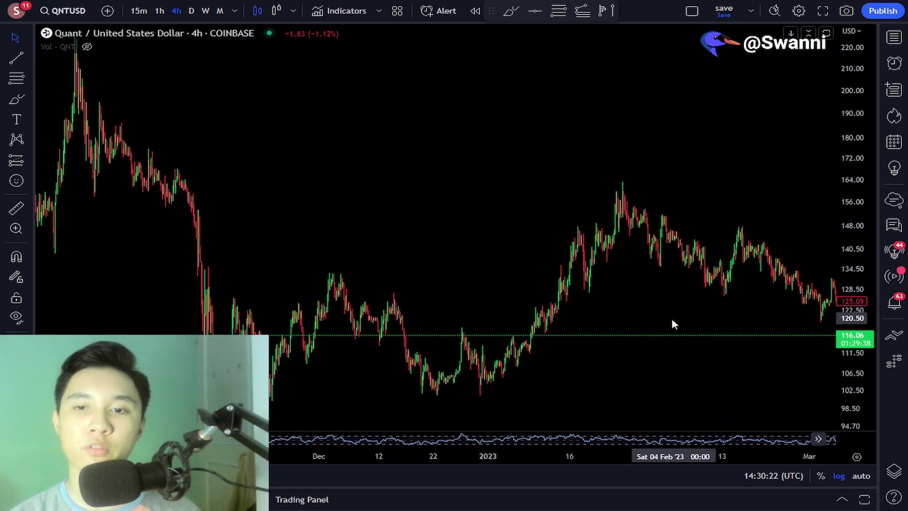
left_click_drag(666, 308, 729, 219)
right_click(686, 301)
left_click(740, 214)
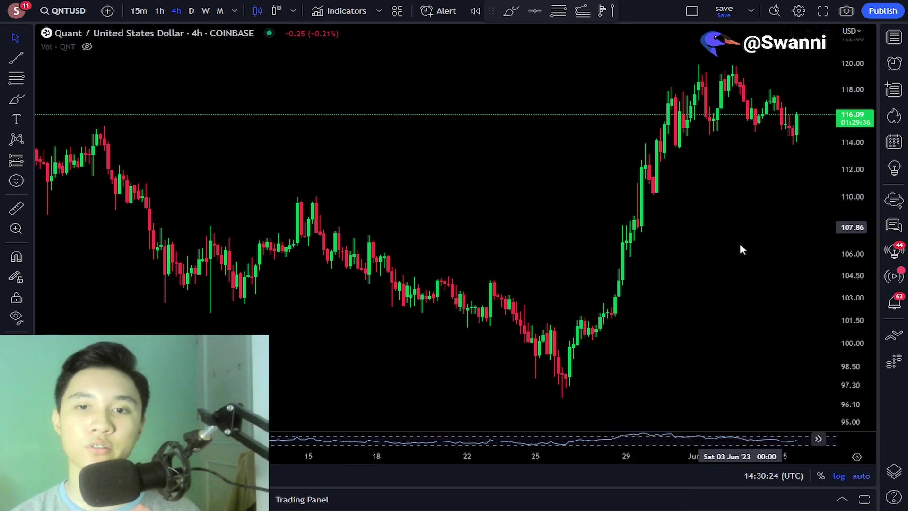
scroll(597, 298, "down", 3)
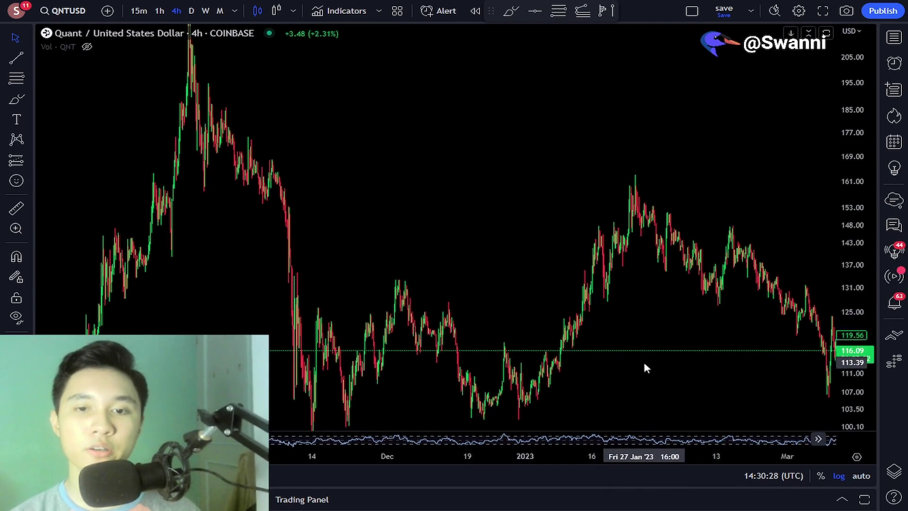
left_click_drag(645, 367, 658, 264)
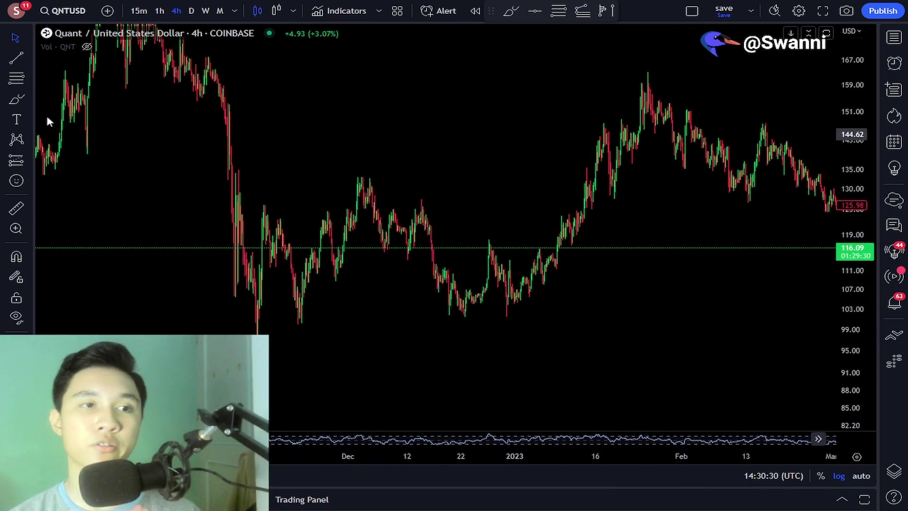
- Brush a W-shaped arrow under the November and December 2022 lows and undo it
left_click(15, 100)
mouse_move(202, 259)
left_mouse_down()
mouse_move(226, 286)
mouse_move(371, 239)
mouse_move(401, 310)
mouse_move(547, 335)
left_mouse_up()
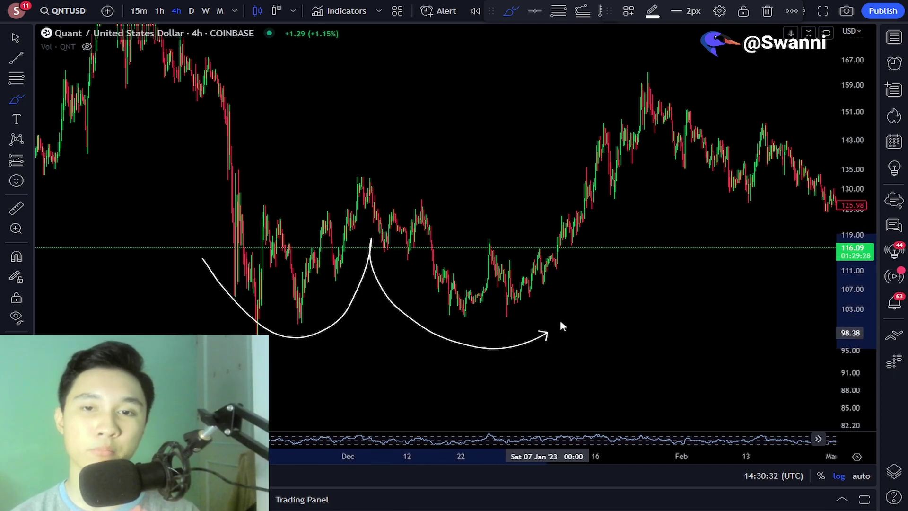
key("ctrl+z")
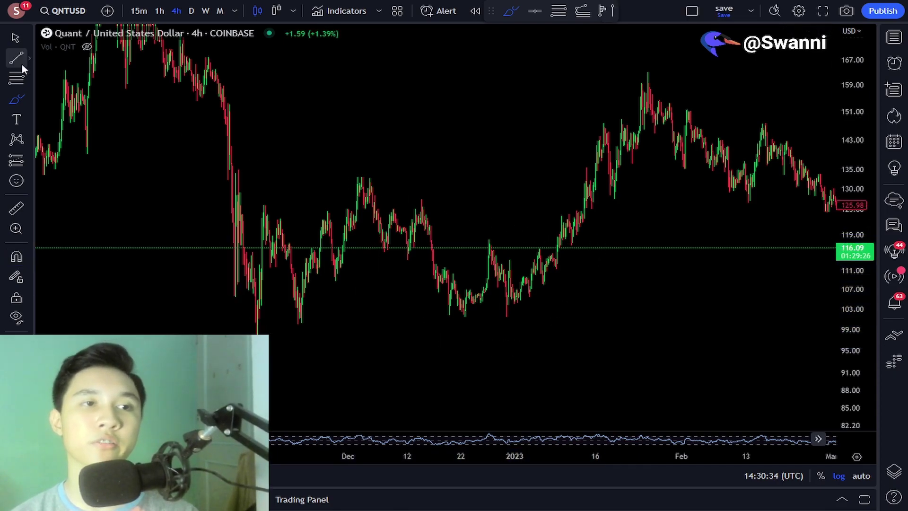
- Draw a horizontal neckline at about 132 from the November drop across the early-December peak to late January 2023
left_click(20, 61)
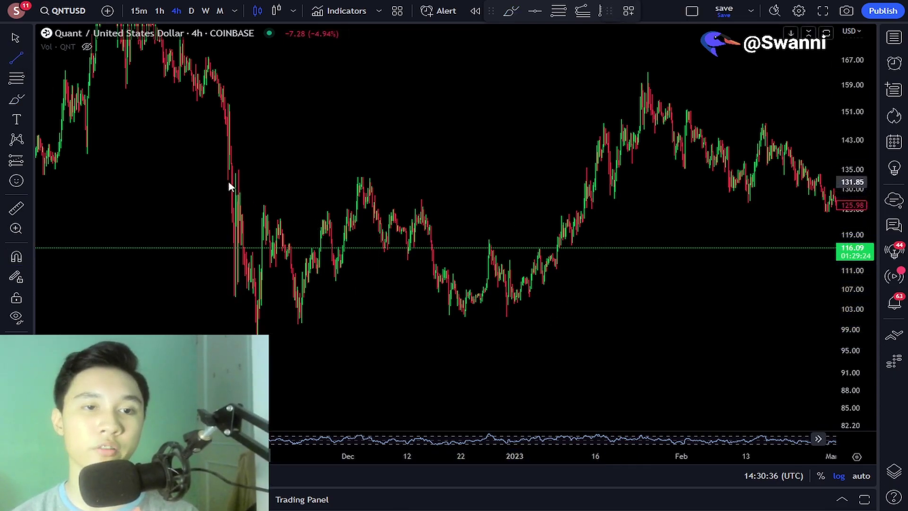
left_click(228, 182)
left_click(633, 181)
- Draw a vertical trend line from the neckline at 131.99 to 104.17 and move it to the January retest, spanning 129.54 to 164.14
left_click(16, 58)
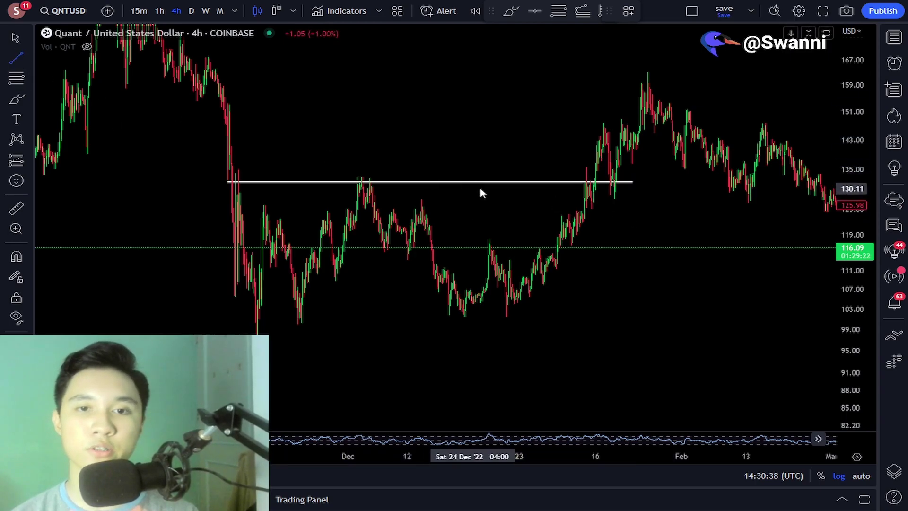
left_click(483, 181)
left_click(483, 303)
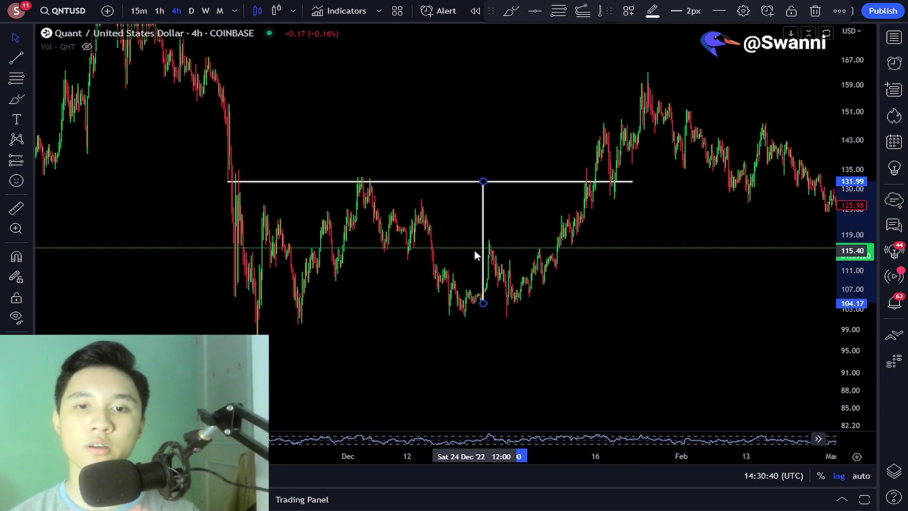
left_click_drag(487, 264, 612, 148)
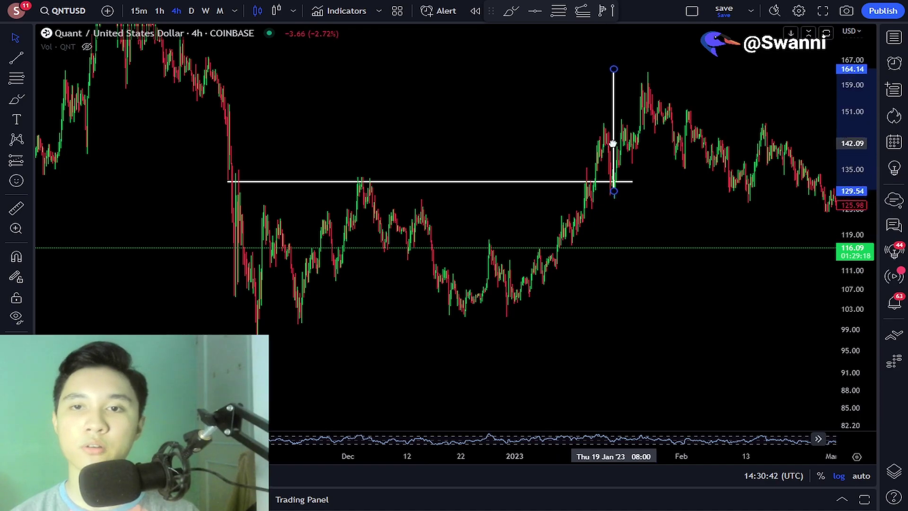
- Brush a W-shaped arrow tracing the double bottom beneath the neckline up to mid-January and undo it
scroll(699, 199, "up", 3)
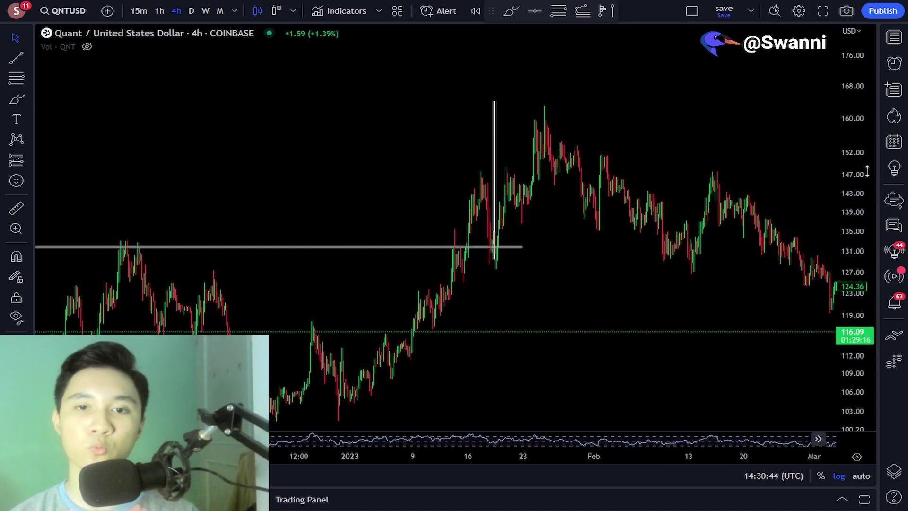
left_click_drag(867, 171, 868, 147)
left_click_drag(701, 118, 740, 167)
scroll(590, 308, "down", 5)
left_click_drag(592, 309, 588, 195)
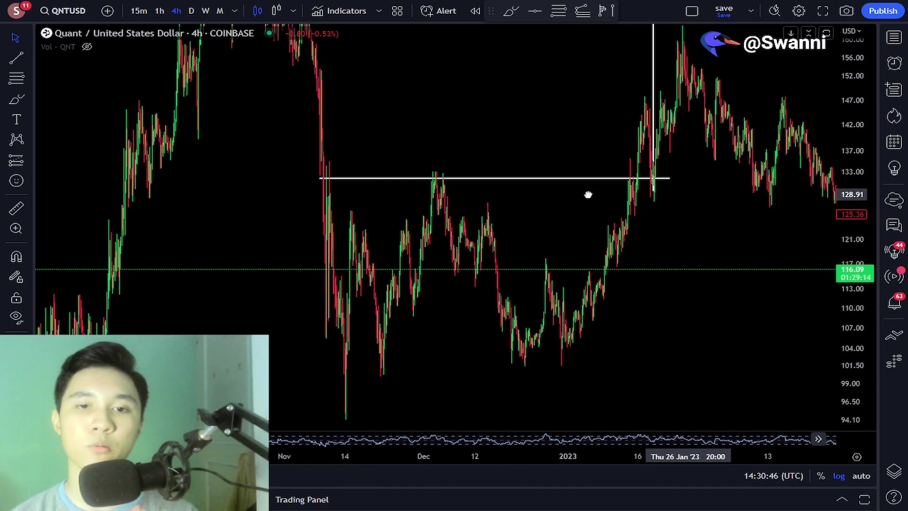
left_click(17, 99)
mouse_move(263, 290)
left_mouse_down()
mouse_move(454, 294)
mouse_move(625, 270)
left_mouse_up()
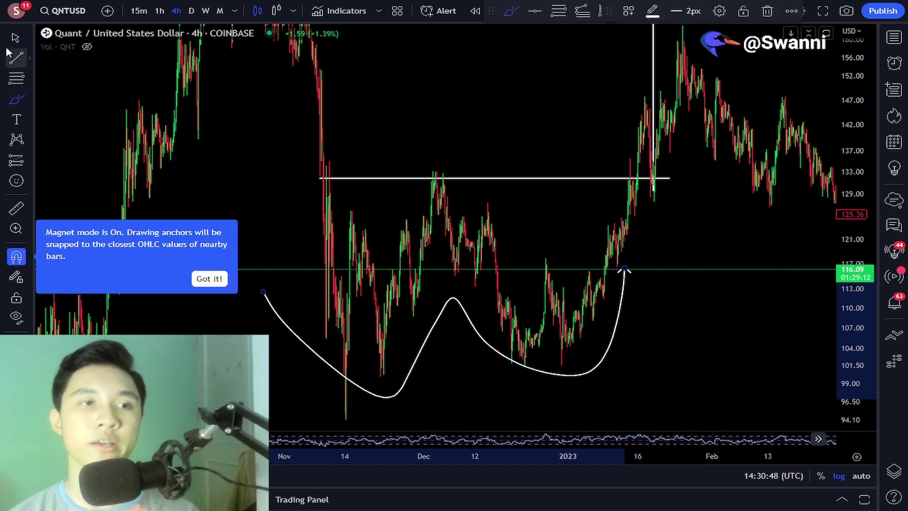
key("ctrl+z")
left_click(11, 45)
- Nudge the vertical target line onto the rebound candles at the January 2023 neckline retest
scroll(641, 230, "up", 4)
scroll(642, 234, "up", 3)
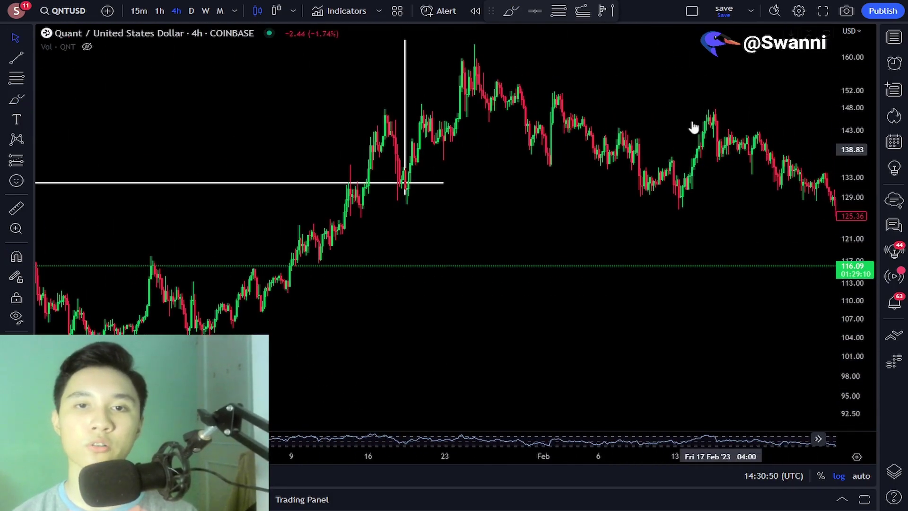
left_click(419, 66)
left_click(460, 64)
left_click_drag(480, 71, 568, 149)
scroll(799, 239, "up", 4)
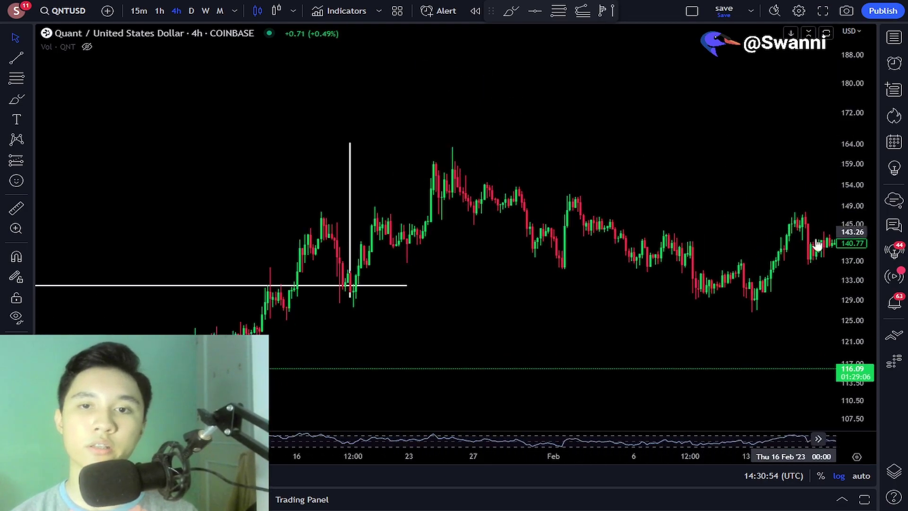
left_click_drag(351, 151, 361, 148)
- Brush a falling arrow from the late-January high near 163 to the mid-February low, and a short horizontal mark across the target line
left_click(15, 100)
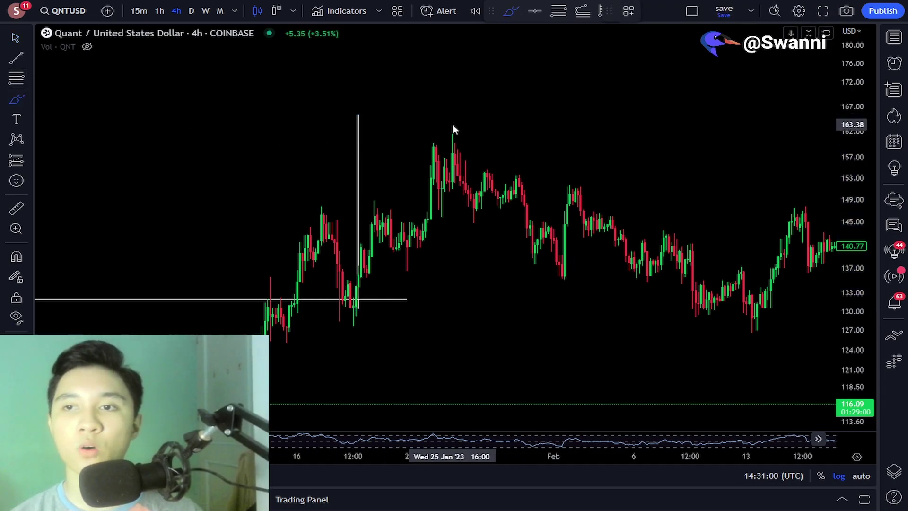
mouse_move(453, 126)
left_mouse_down()
mouse_move(679, 263)
mouse_move(754, 341)
left_mouse_up()
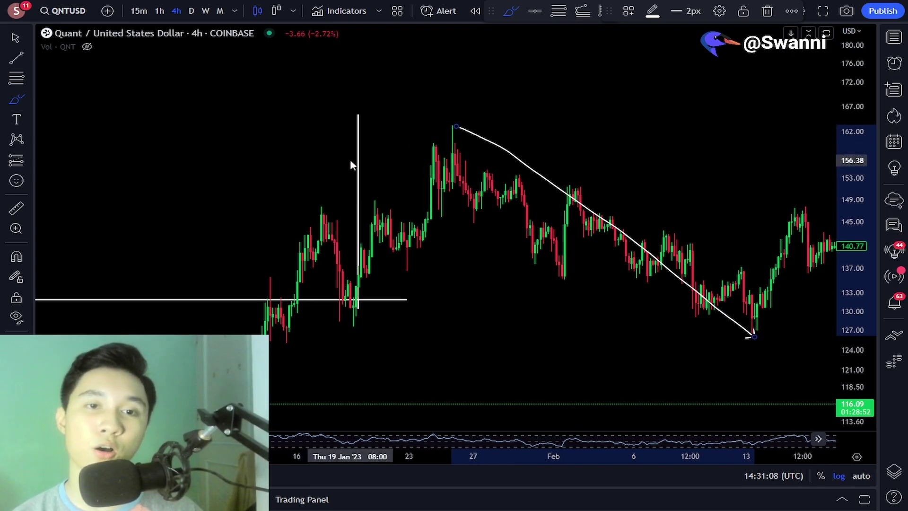
left_click_drag(343, 163, 383, 164)
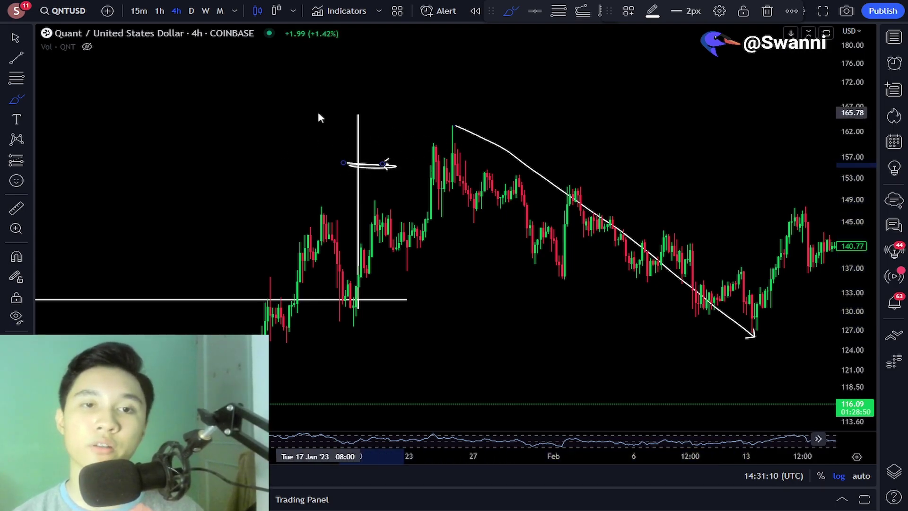
- Brush a short mark at the target line's upper end, and undo it together with the lower mark and the falling arrow
left_click_drag(347, 112, 384, 112)
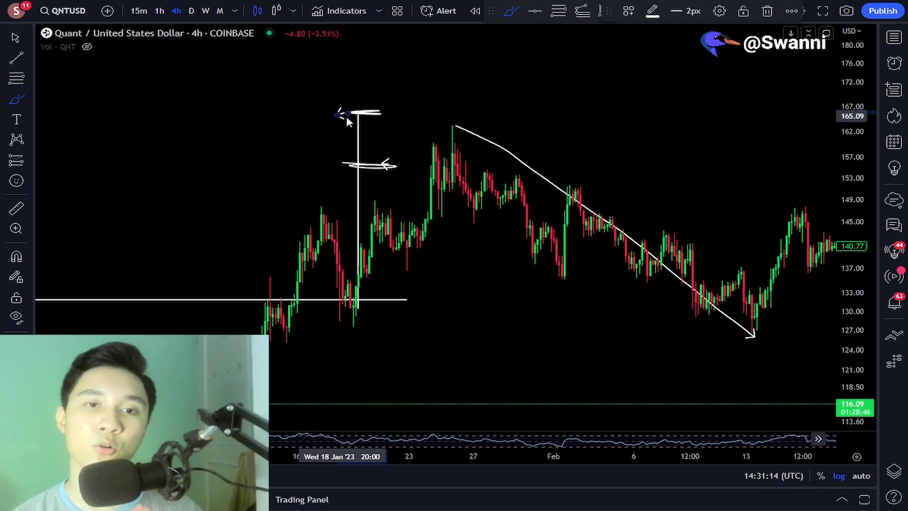
key("ctrl+z")
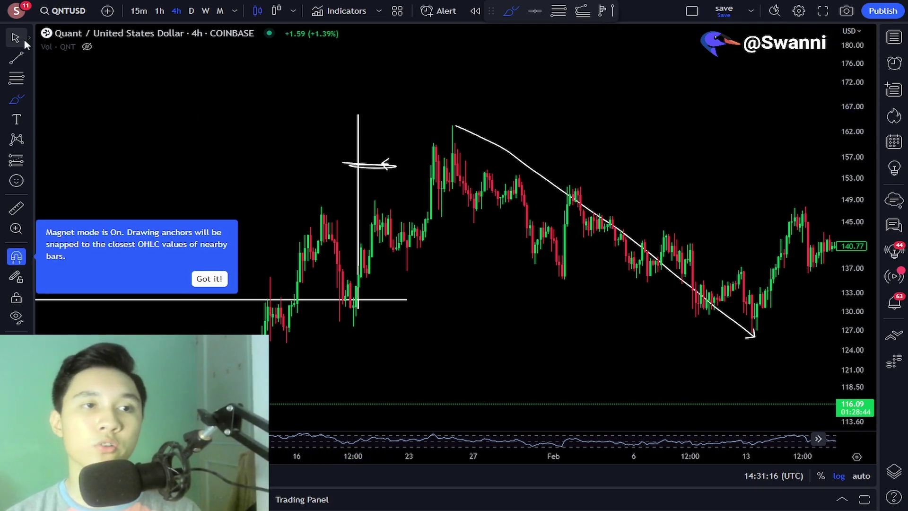
key("ctrl+z")
left_click(16, 38)
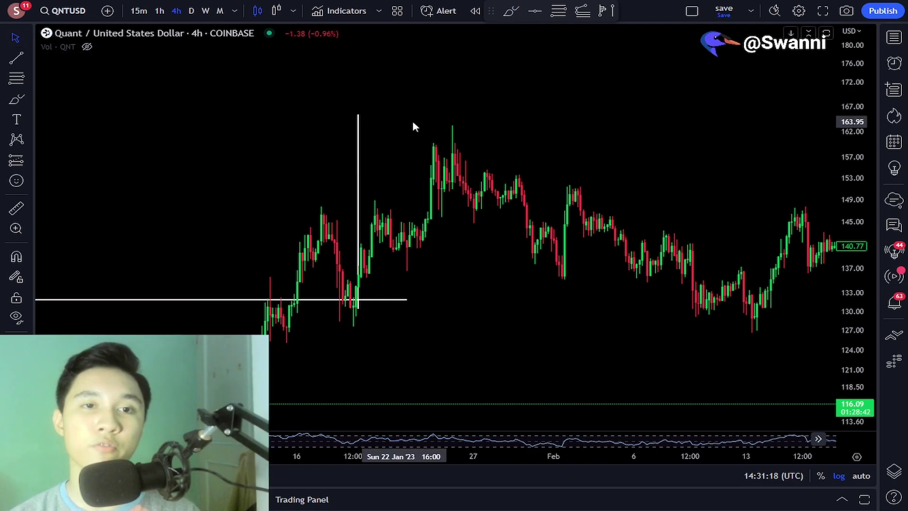
- Select the vertical target line above the January 2023 neckline retest
left_click_drag(416, 126, 558, 119)
left_click_drag(867, 237, 865, 204)
scroll(604, 176, "up", 2)
left_click_drag(510, 200, 523, 175)
left_click(400, 149)
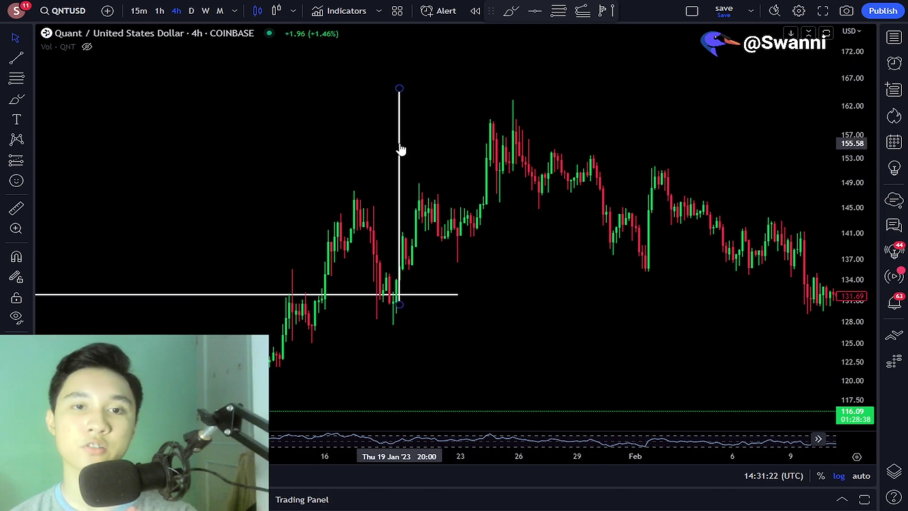
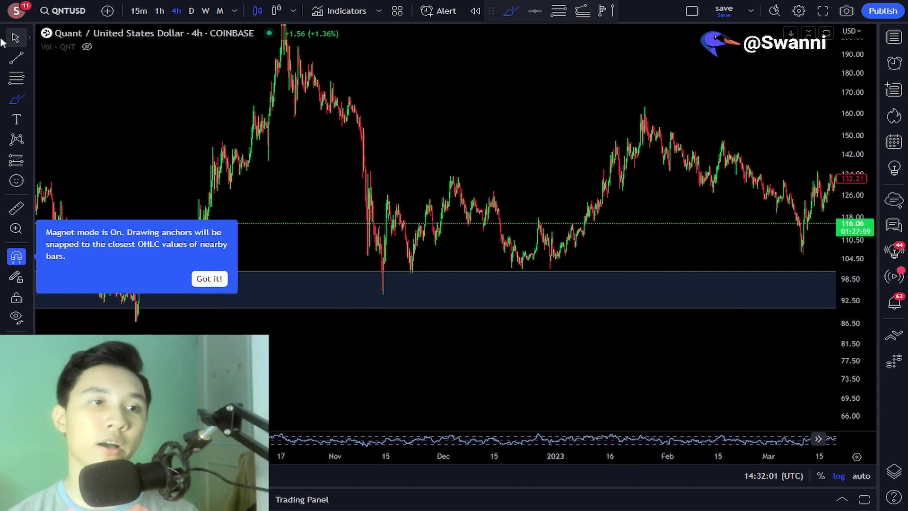
- Brush an arrow from the October 2022 decline into the support zone and through both bottoms to about 122 in mid-January 2023
left_click(11, 38)
left_click_drag(492, 115, 543, 138)
left_click(17, 99)
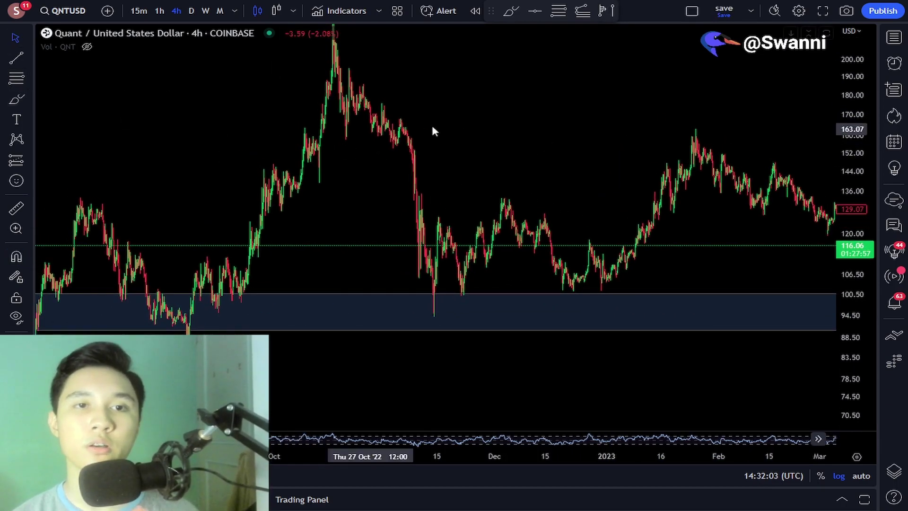
mouse_move(338, 78)
left_mouse_down()
mouse_move(382, 144)
mouse_move(432, 305)
left_mouse_up()
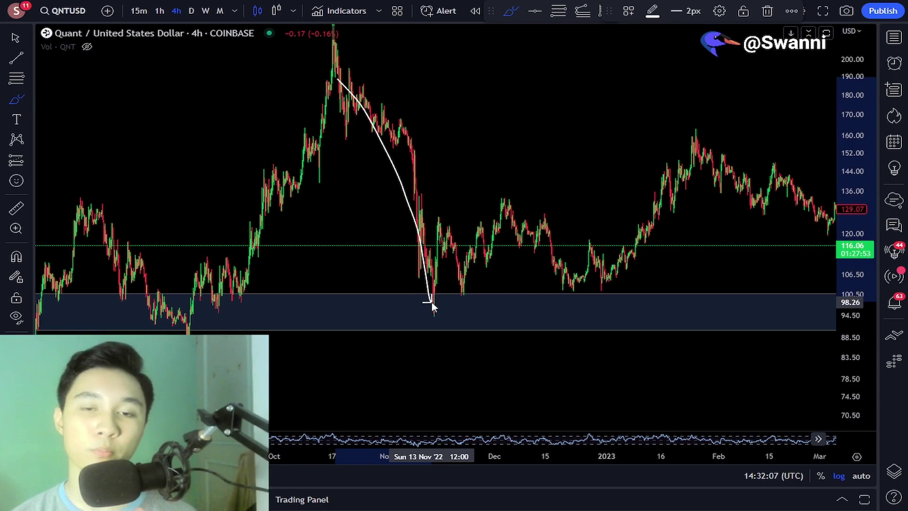
mouse_move(457, 280)
left_mouse_down()
mouse_move(511, 208)
mouse_move(567, 285)
mouse_move(634, 251)
left_mouse_up()
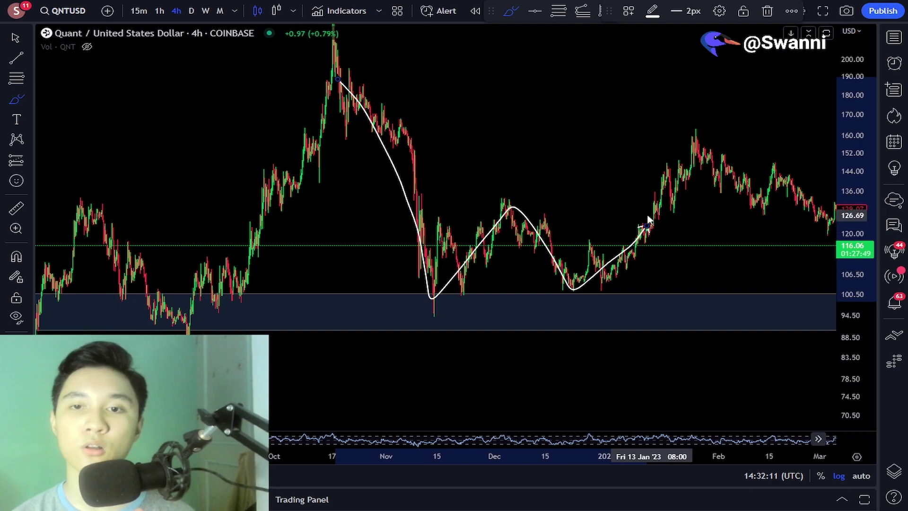
- Draw a horizontal neckline at 130.75 from 9 November 2022 to late January, and brush a circled retest with an arrow to about 158
key("alt+t")
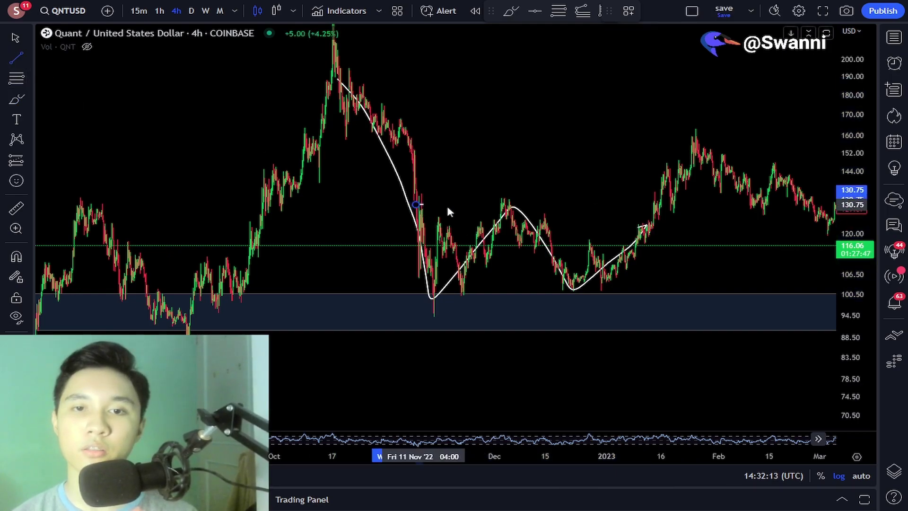
left_click(676, 225, "shift")
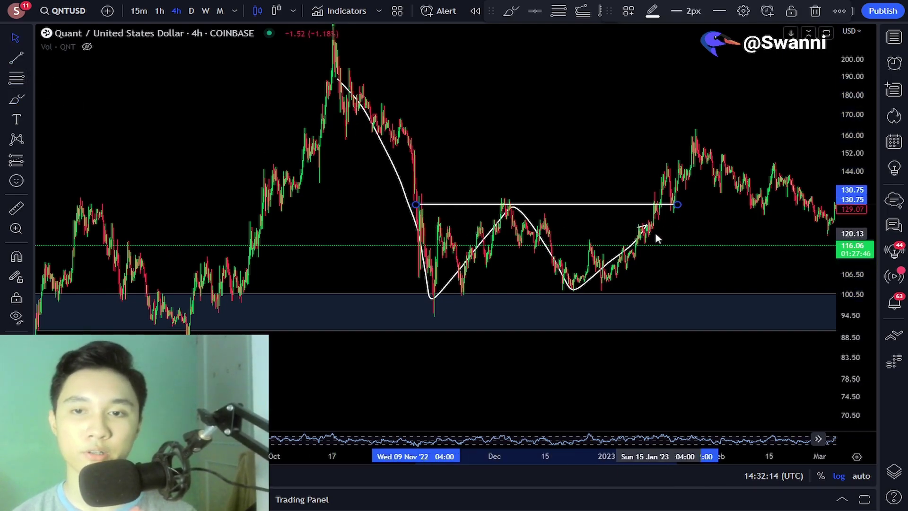
left_click(21, 99)
mouse_move(649, 228)
left_mouse_down()
mouse_move(659, 196)
mouse_move(672, 195)
mouse_move(657, 189)
mouse_move(695, 143)
left_mouse_up()
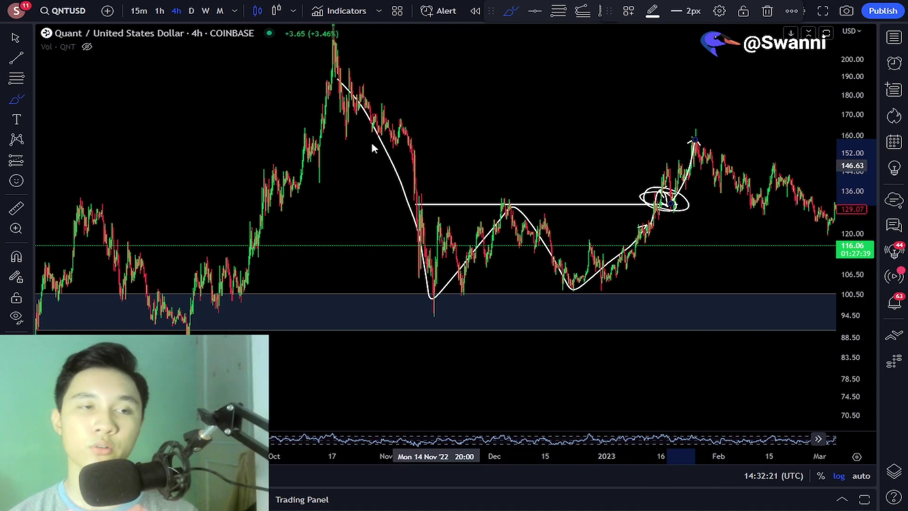
- Delete the neckline and all brush drawings around the double bottom and its January retest
key("Escape")
left_click(678, 206)
key("Delete")
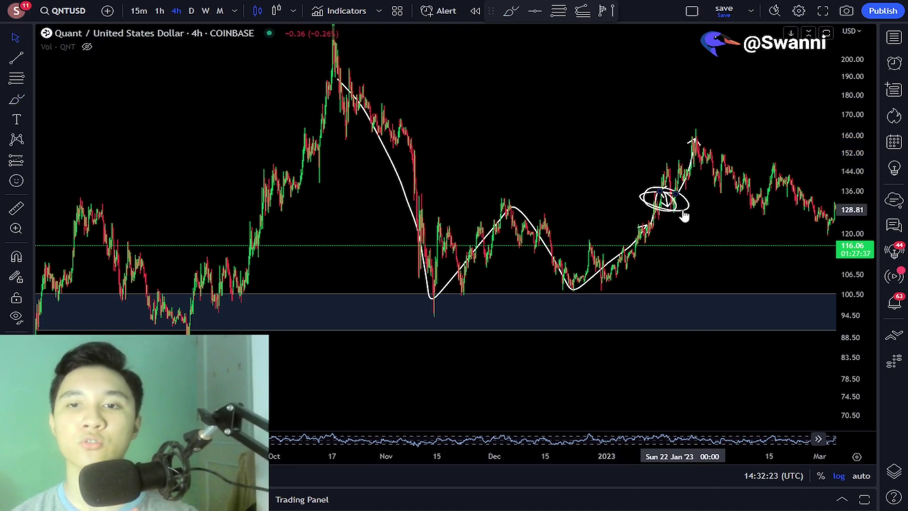
left_click(688, 198)
key("Delete")
key("Delete")
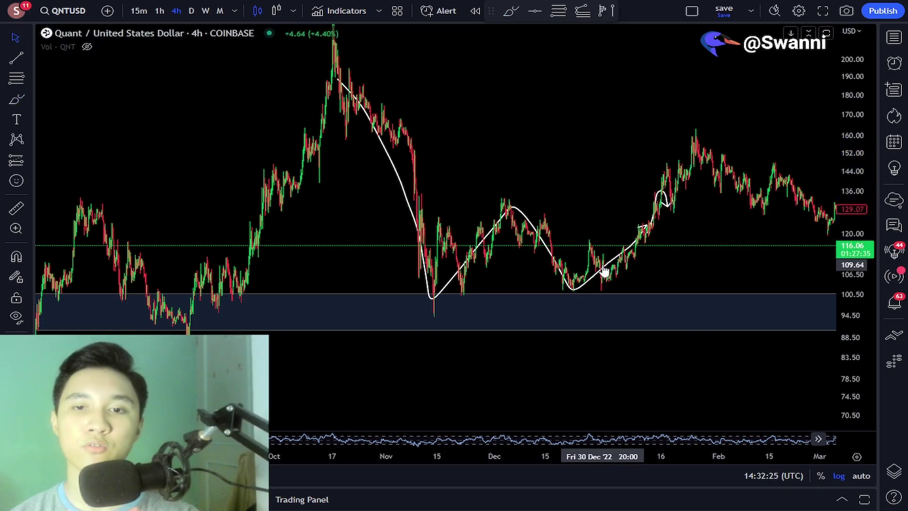
key("Delete")
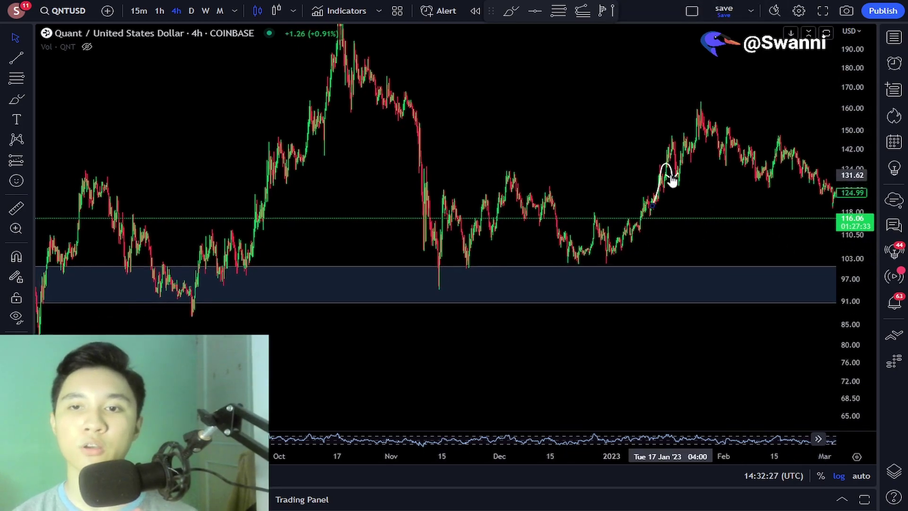
left_click(669, 169)
key("Delete")
- Brush a rounded W tracing the double bottom along the support zone's upper edge from early November to early January, and delete it
scroll(739, 232, "up", 3)
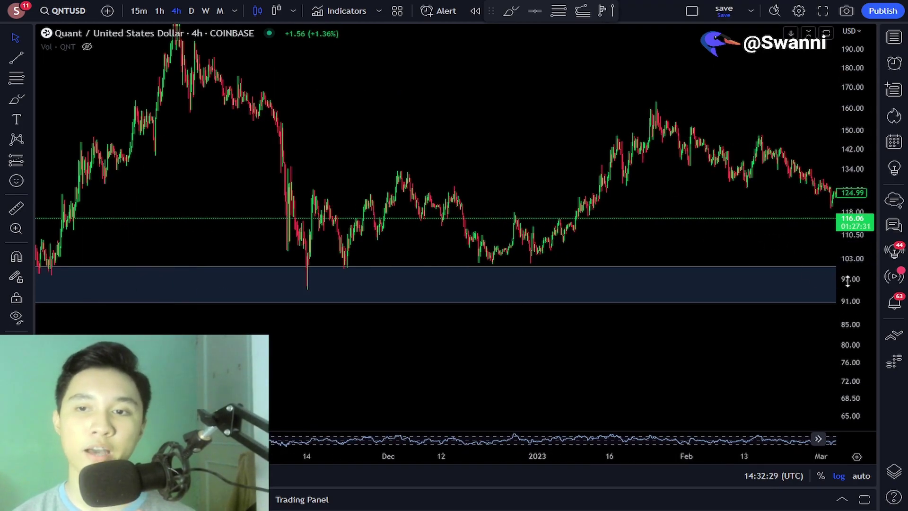
left_click_drag(853, 279, 855, 215)
scroll(699, 229, "down", 4)
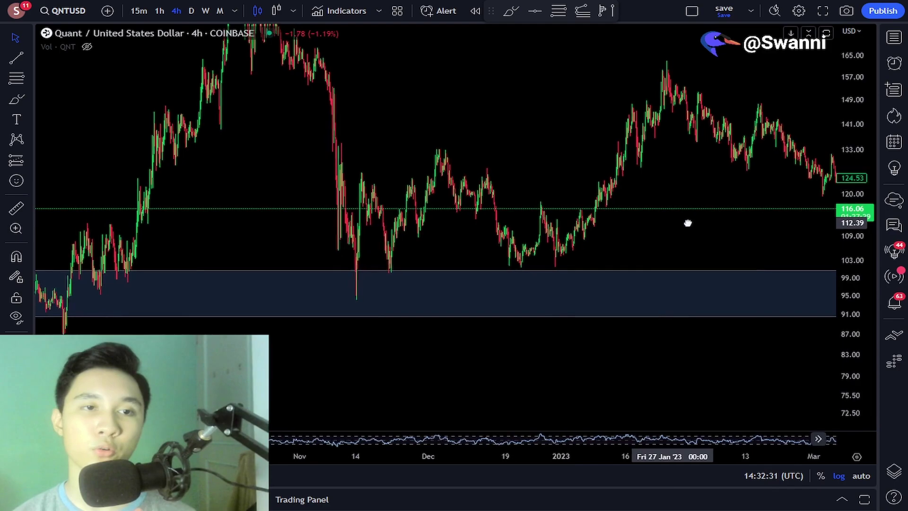
left_click(16, 99)
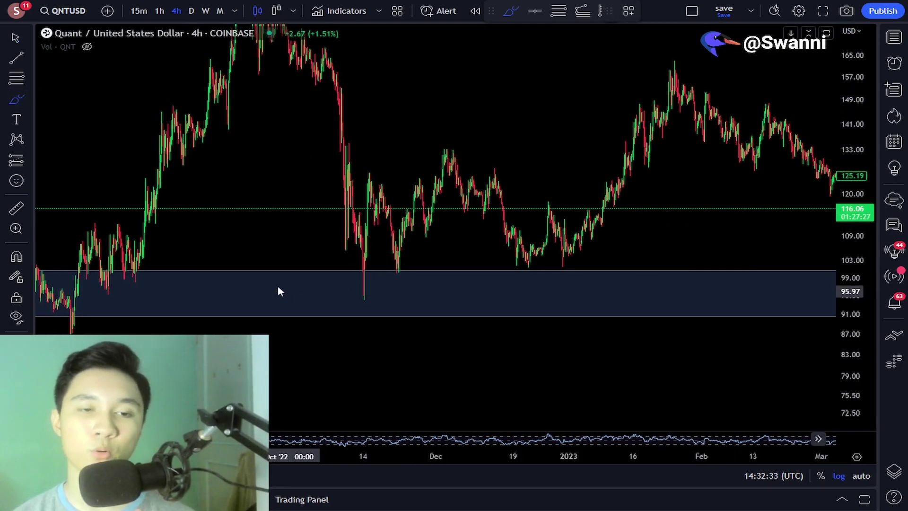
mouse_move(339, 275)
left_mouse_down()
mouse_move(308, 261)
mouse_move(471, 290)
left_mouse_up()
key("Delete")
mouse_move(314, 191)
left_mouse_down()
mouse_move(412, 274)
mouse_move(459, 212)
mouse_move(575, 265)
mouse_move(595, 216)
left_mouse_up()
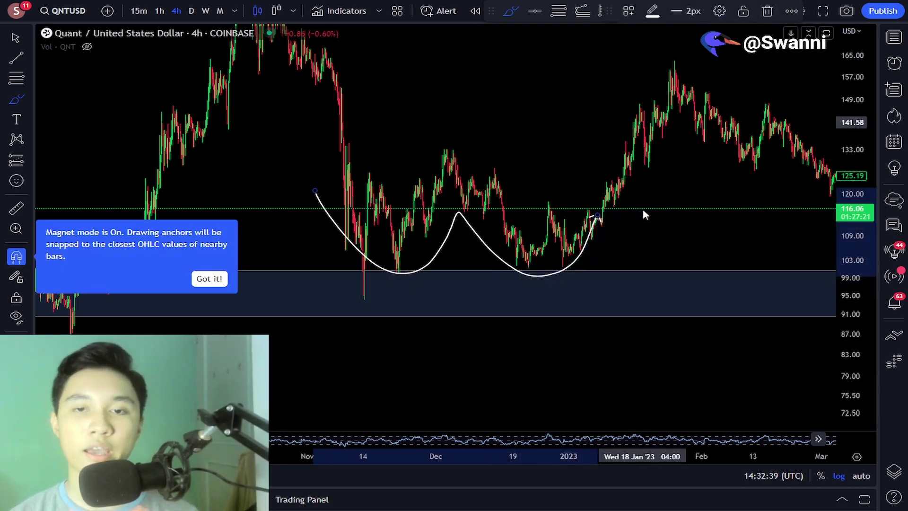
key("Delete")
- Brush a near-horizontal resistance arrow at about 220 and a double-top curve beneath it falling to about 150
left_click_drag(499, 101, 438, 270)
left_click_drag(343, 92, 672, 100)
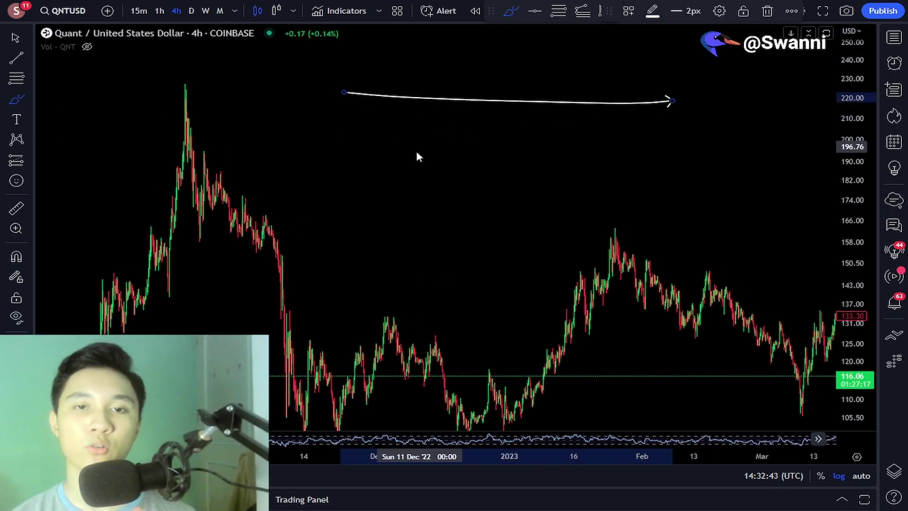
mouse_move(403, 175)
left_mouse_down()
mouse_move(513, 156)
mouse_move(594, 109)
left_mouse_up()
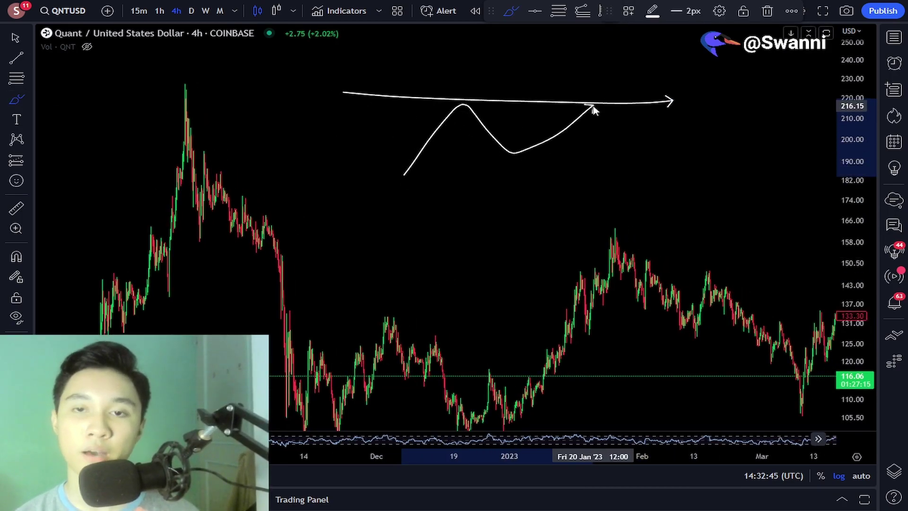
mouse_move(596, 142)
left_mouse_down()
mouse_move(660, 228)
mouse_move(675, 267)
left_mouse_up()
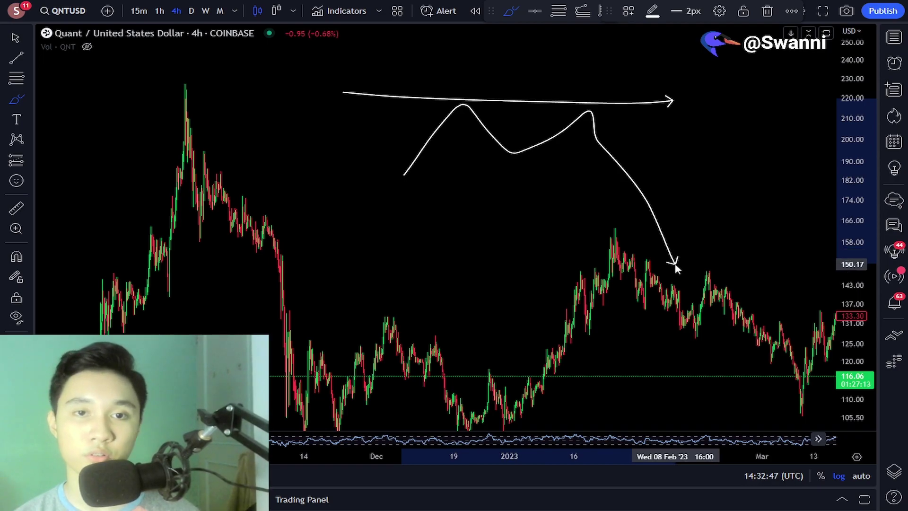
- Delete the resistance arrow and the double-top curve, and reset the chart view
left_click(13, 40)
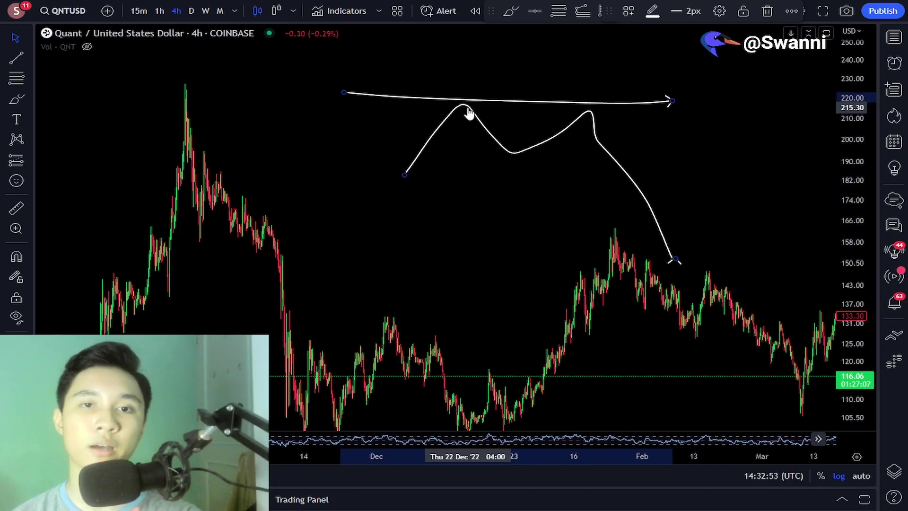
key("Delete")
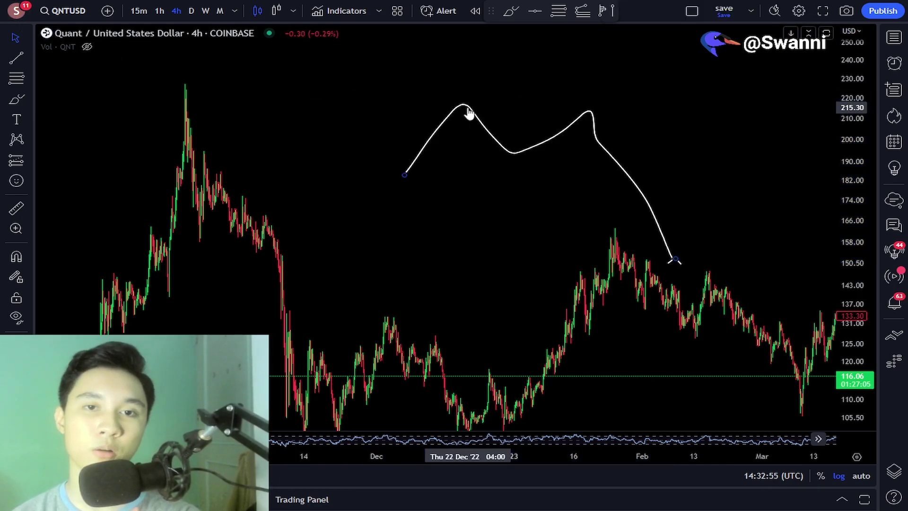
left_click(470, 109)
key("Delete")
right_click(565, 107)
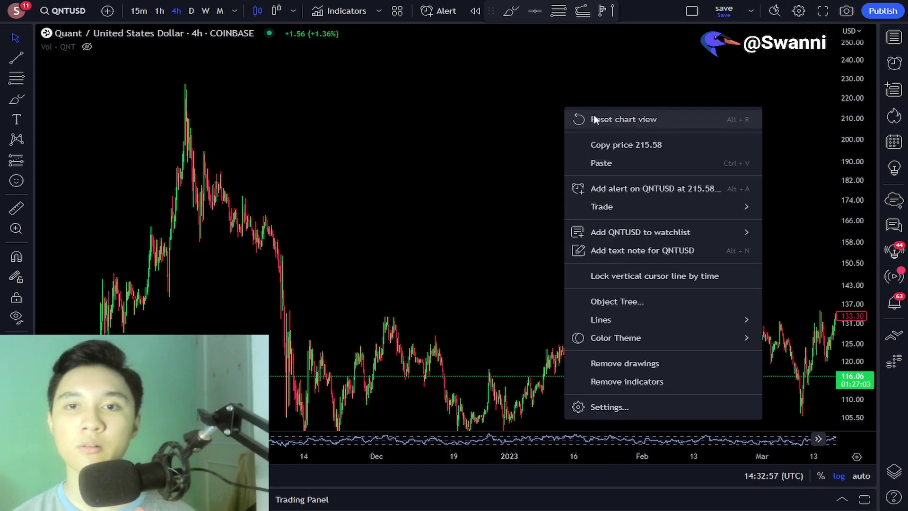
left_click(594, 120)
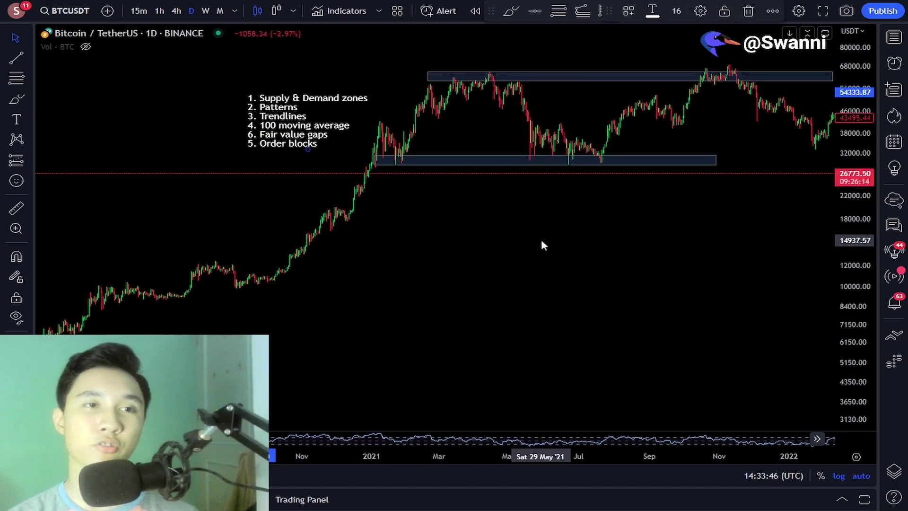
- Reset the BTCUSDT daily chart view and move the numbered topic list closer to the early-2021 rally
right_click(513, 249)
left_click(535, 210)
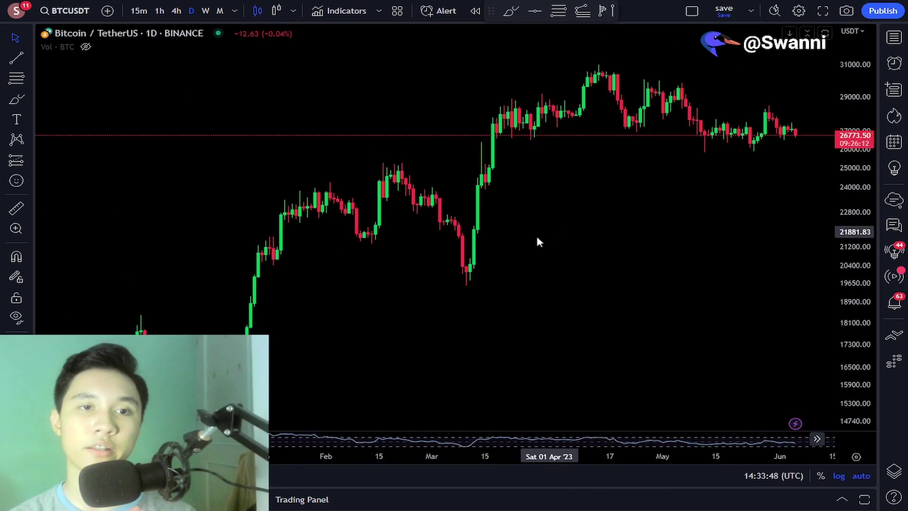
scroll(461, 247, "down", 15)
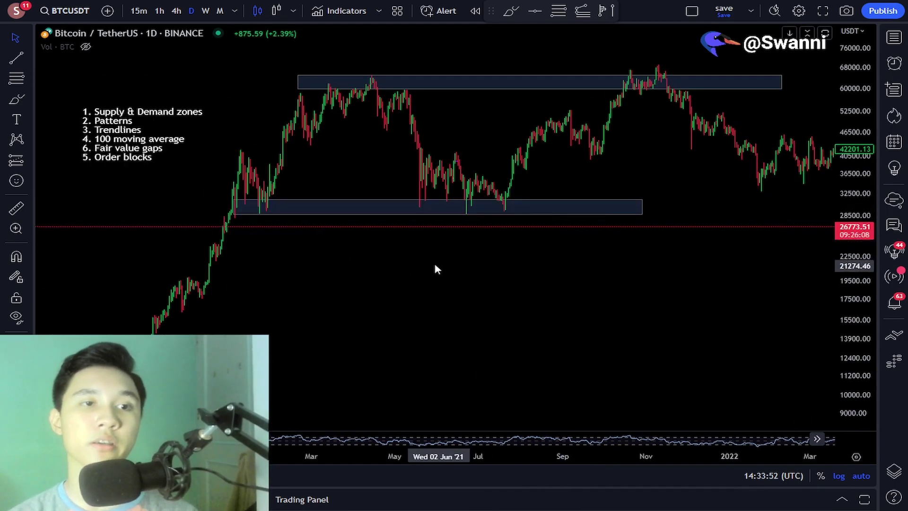
mouse_move(119, 131)
left_mouse_down()
mouse_move(170, 118)
mouse_move(148, 115)
mouse_move(155, 124)
left_mouse_up()
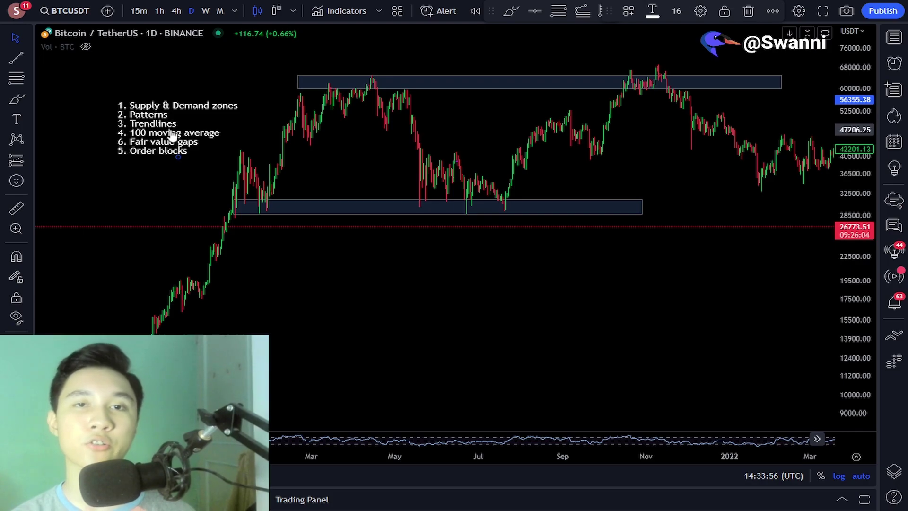
- Delete the supply zone near 60000 and the demand zone near 30000 on the BTCUSDT chart
left_click(342, 203)
left_click_drag(551, 254, 295, 230)
scroll(331, 243, "down", 5)
left_click(385, 90)
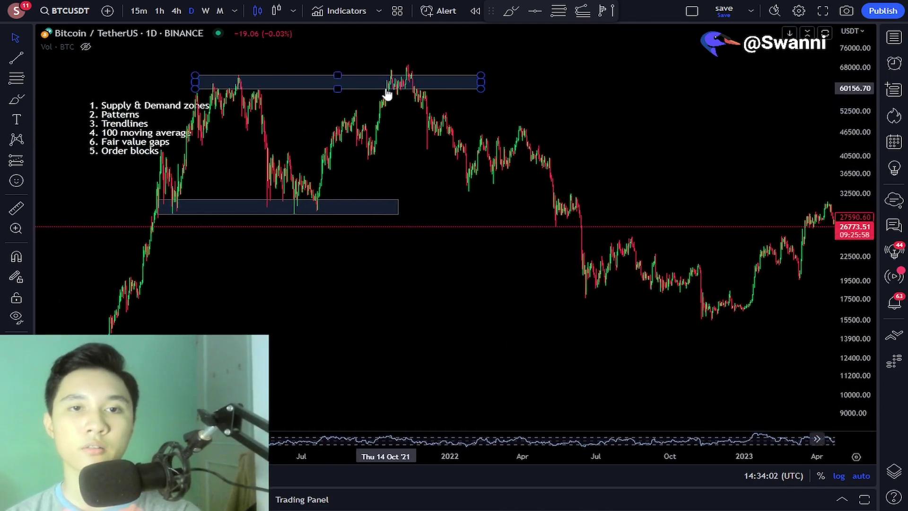
key("Delete")
left_click(360, 202)
key("Delete")
scroll(528, 200, "up", 3)
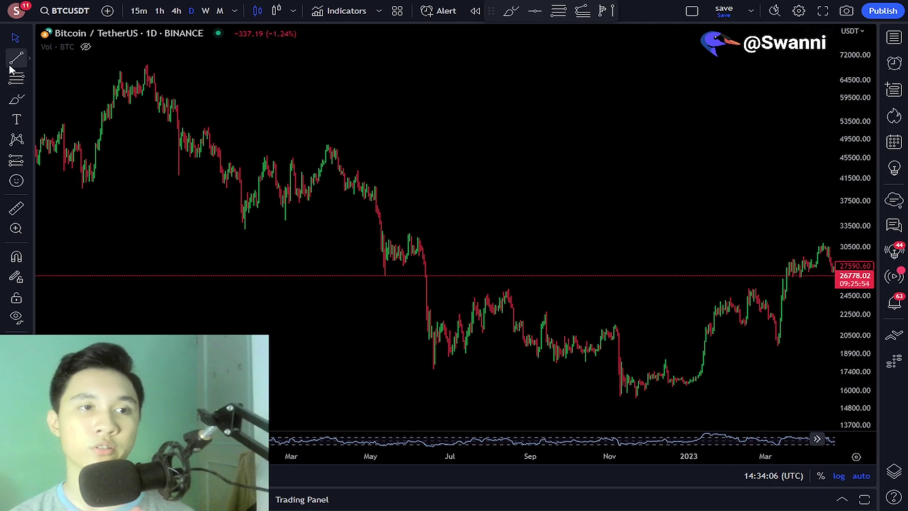
- Draw a descending trend line from the November 2021 peak to 17741.39 on 8 January 2023, and fit its start onto the peak
left_click(140, 69)
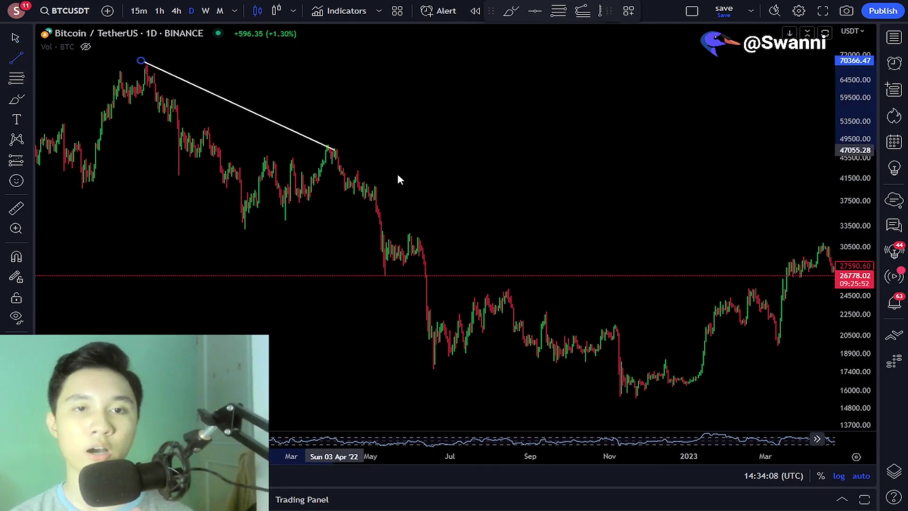
left_click(698, 367)
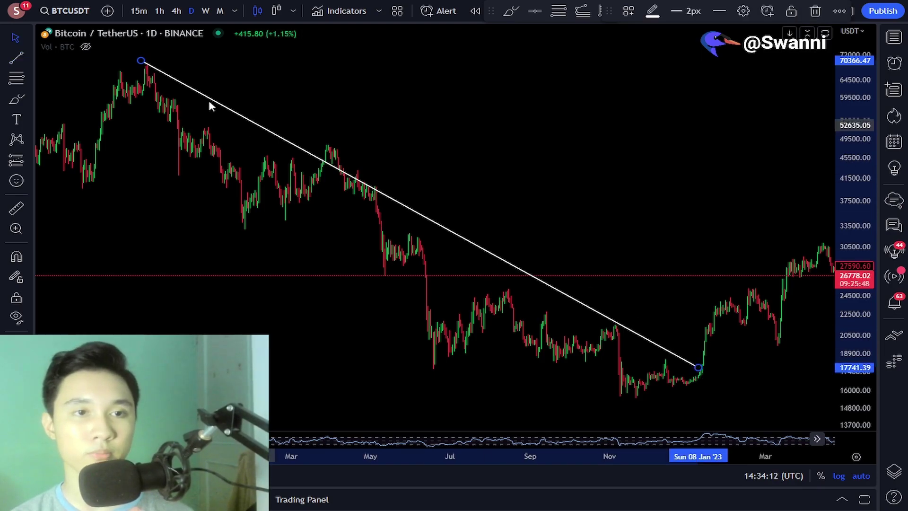
mouse_move(140, 61)
left_mouse_down()
mouse_move(326, 133)
mouse_move(340, 186)
mouse_move(335, 161)
mouse_move(136, 71)
mouse_move(162, 76)
mouse_move(148, 63)
left_mouse_up()
- Show the volume bars on the BTCUSDT daily chart
left_click_drag(511, 163, 699, 192)
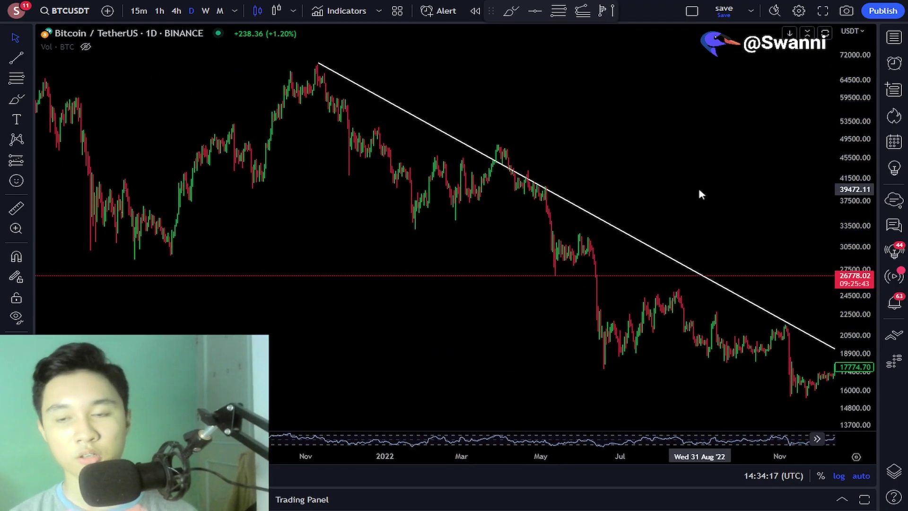
left_click(87, 46)
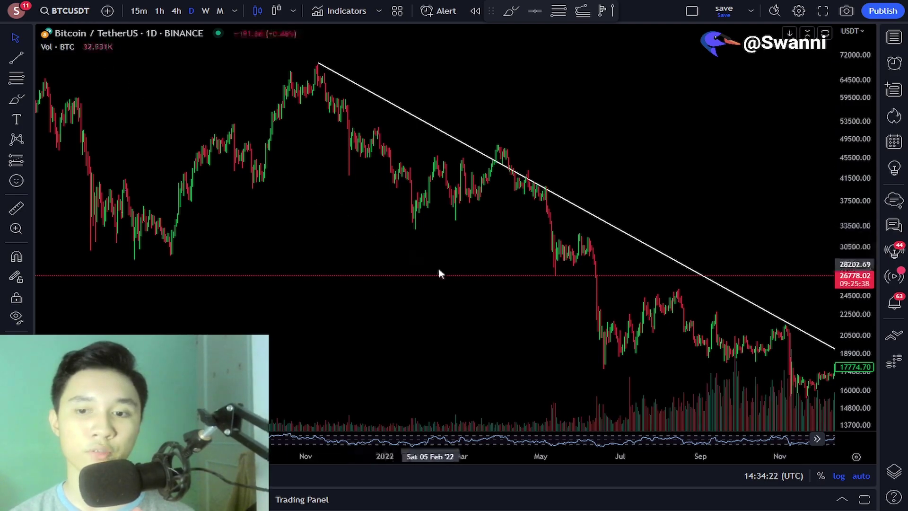
- Try a brush circle around the late-March 2022 trend line crossing and an arrow down to about 20800 in June 2022, undoing both
scroll(438, 265, "up", 3)
left_click_drag(459, 223, 623, 151)
left_click(17, 99)
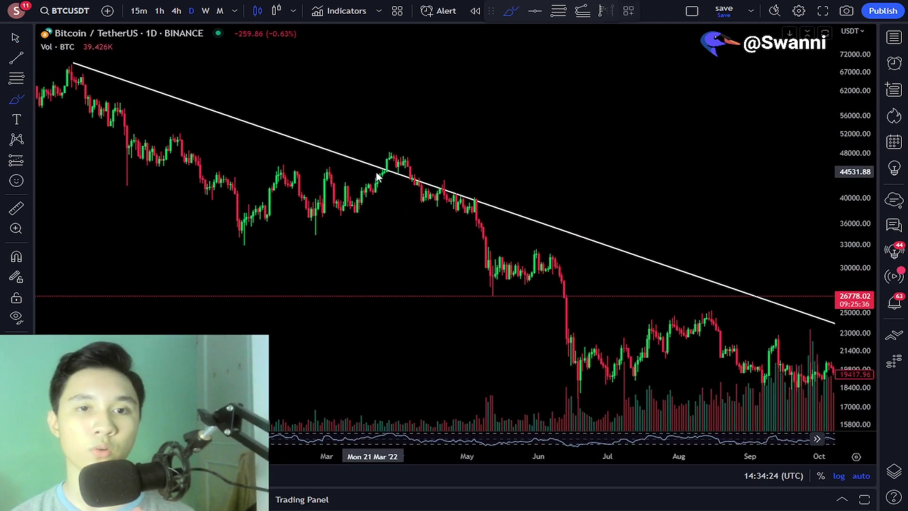
scroll(376, 174, "up", 2)
left_click_drag(321, 86, 319, 83)
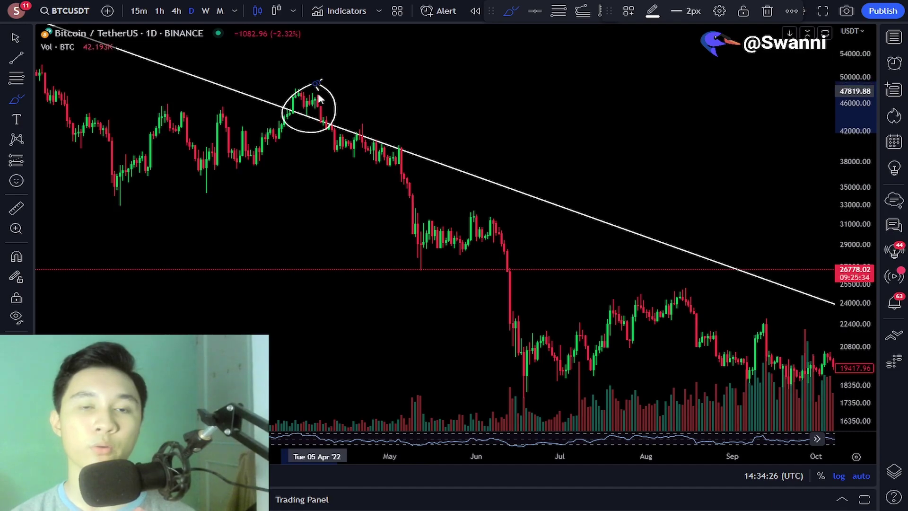
key("ctrl+z")
mouse_move(323, 121)
left_mouse_down()
mouse_move(397, 158)
mouse_move(541, 350)
left_mouse_up()
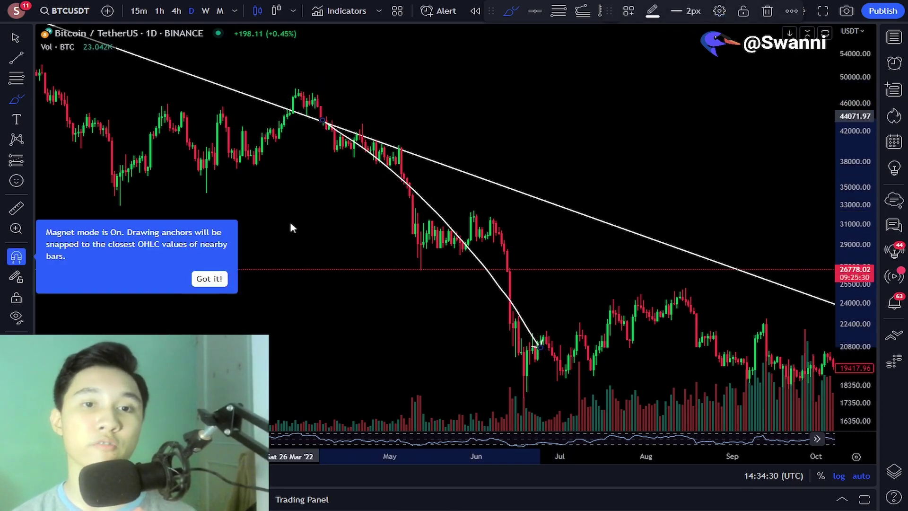
key("ctrl+z")
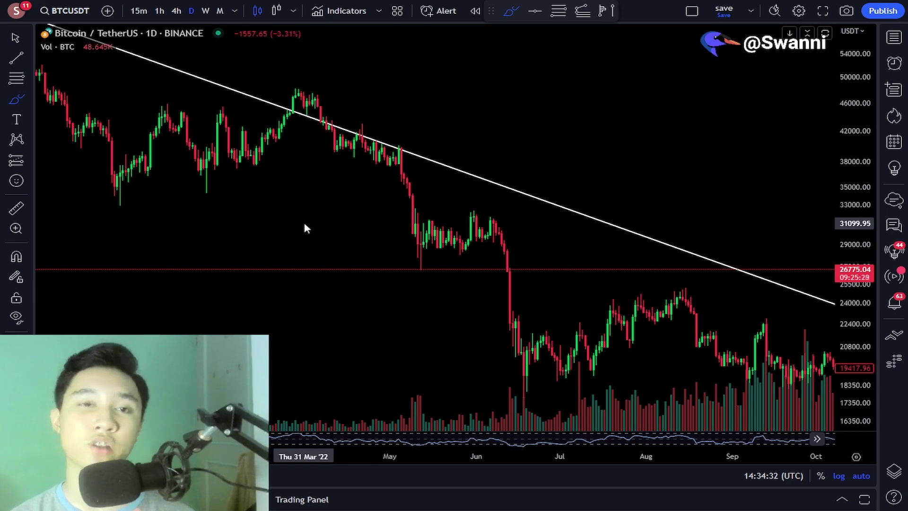
- Examine the volume bars along the decline from November 2021 to May 2022, and hide them again
scroll(305, 229, "down", 2)
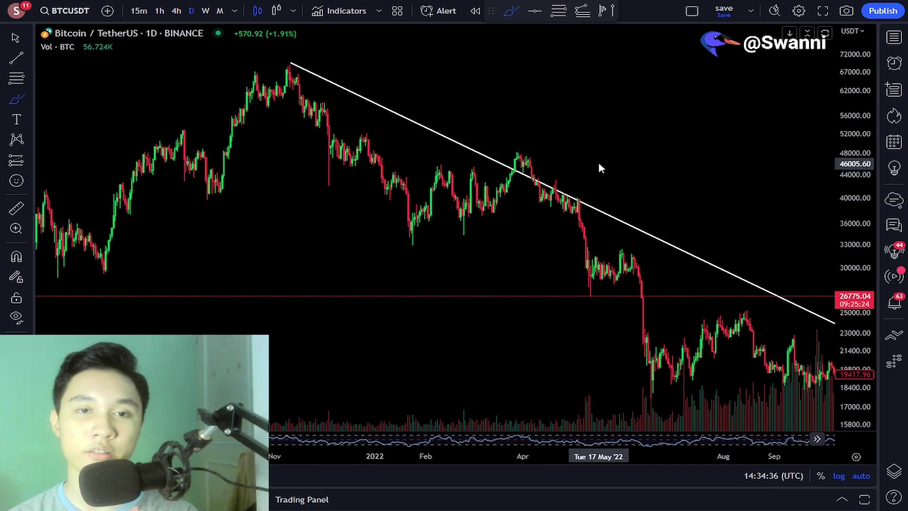
left_click(16, 39)
scroll(287, 282, "up", 4)
mouse_move(288, 283)
left_mouse_down()
mouse_move(778, 317)
mouse_move(561, 290)
mouse_move(695, 300)
left_mouse_up()
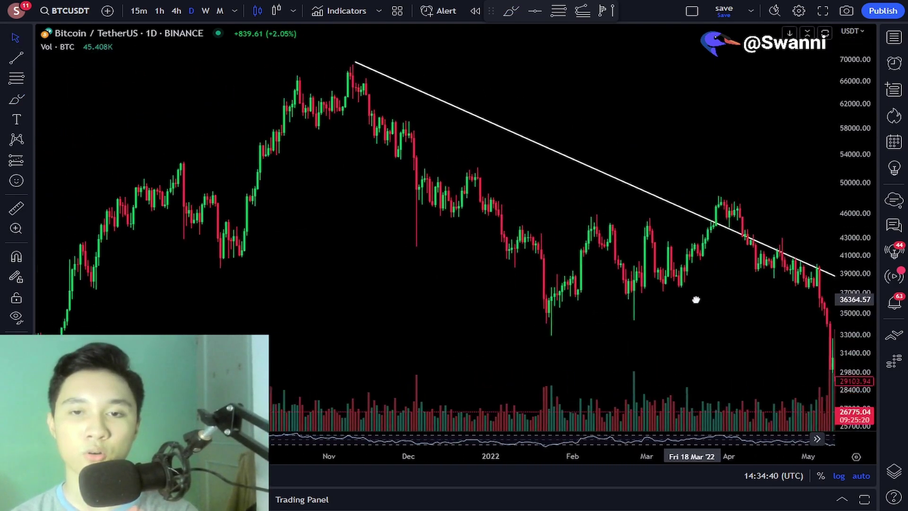
scroll(722, 300, "up", 2)
left_click_drag(842, 287, 840, 304)
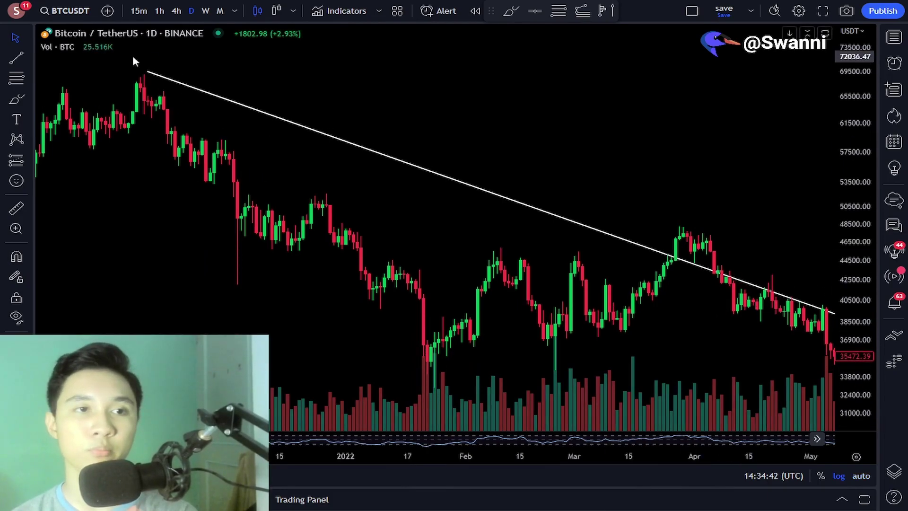
left_click(89, 48)
- Brush a curved arrow from the November 2021 peak under the January 2022 low and up to the trend line in late March 2022
scroll(405, 235, "down", 3)
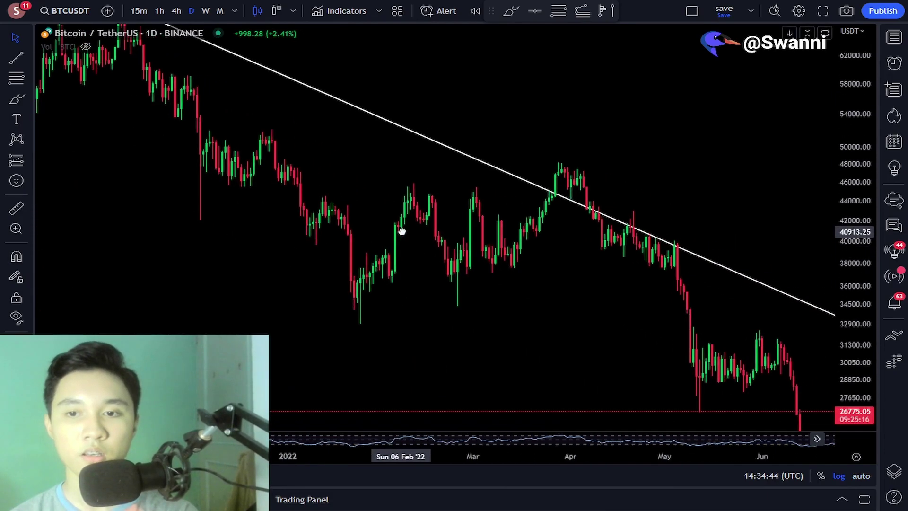
left_click_drag(841, 230, 859, 320)
left_click_drag(614, 336, 518, 297)
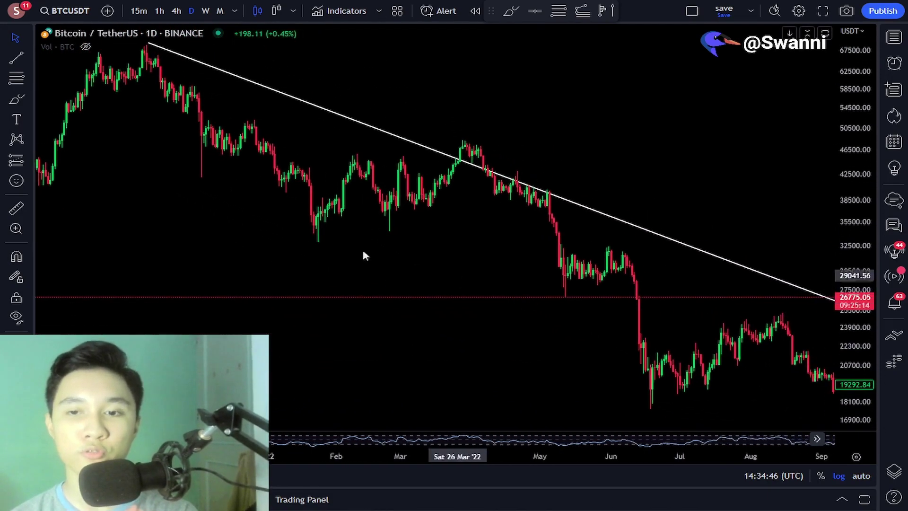
left_click(17, 99)
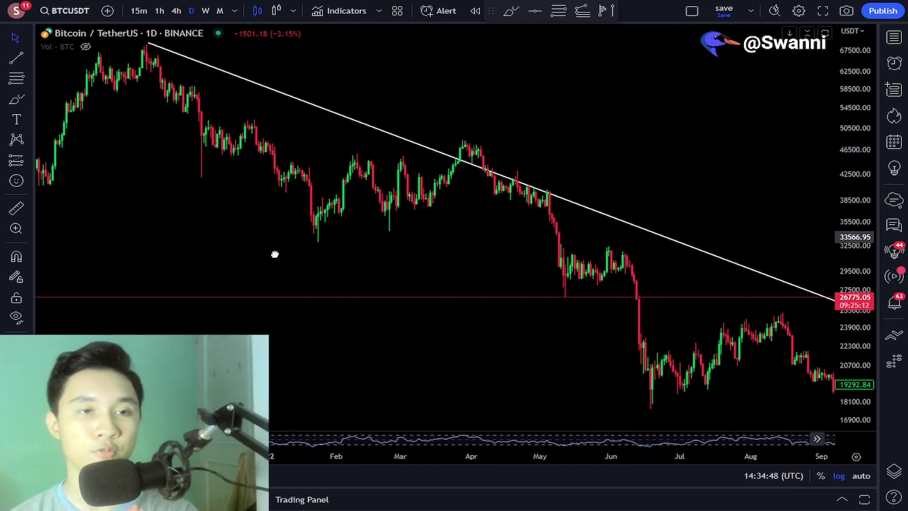
left_click_drag(275, 254, 438, 309)
left_click_drag(279, 222, 244, 194)
left_click(12, 100)
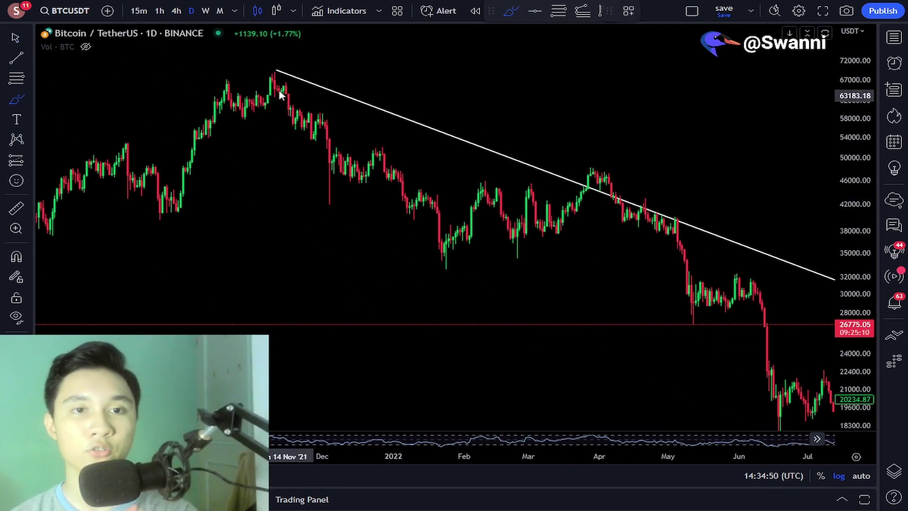
mouse_move(280, 85)
left_mouse_down()
mouse_move(361, 200)
mouse_move(420, 251)
mouse_move(482, 259)
left_mouse_up()
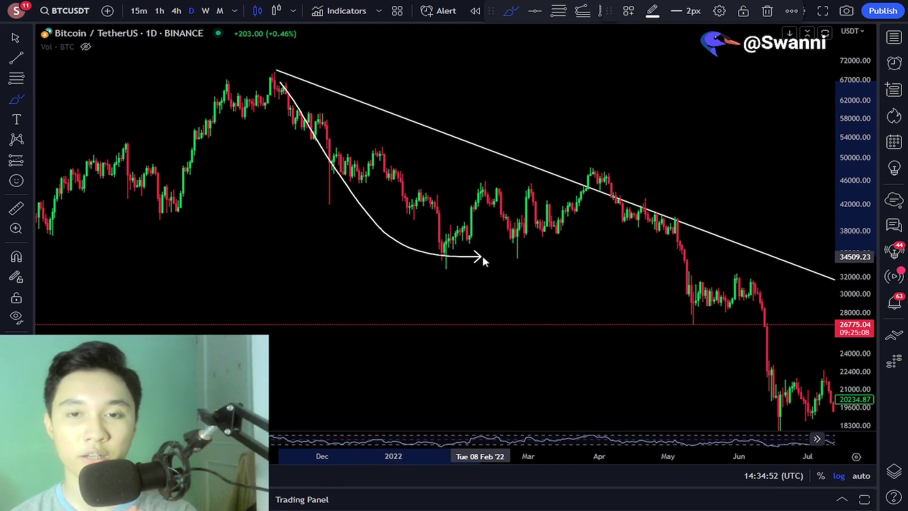
left_click_drag(578, 211, 591, 197)
- Circle the trend line touch around late March 2022 and brush an arrow from it down to about 20600 in mid-June 2022
left_click_drag(609, 180, 609, 188)
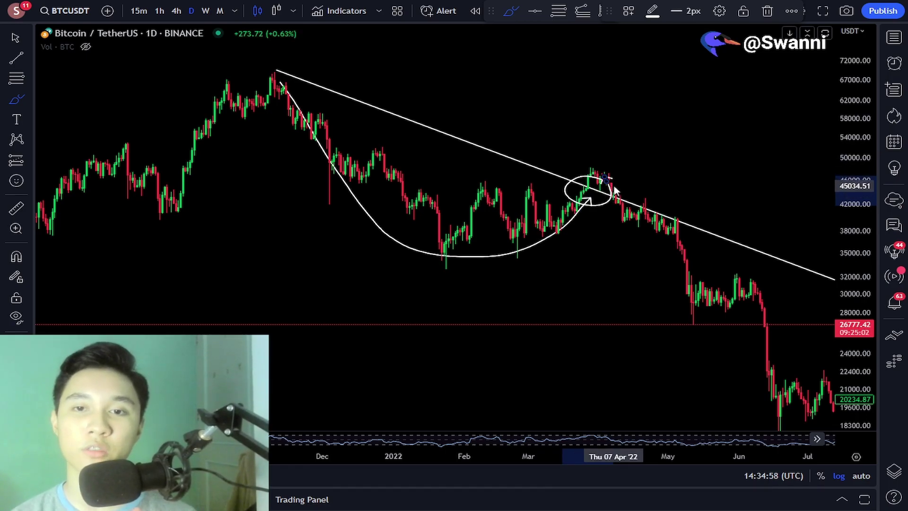
mouse_move(613, 179)
left_mouse_down()
mouse_move(601, 204)
mouse_move(662, 227)
mouse_move(739, 314)
mouse_move(776, 399)
left_mouse_up()
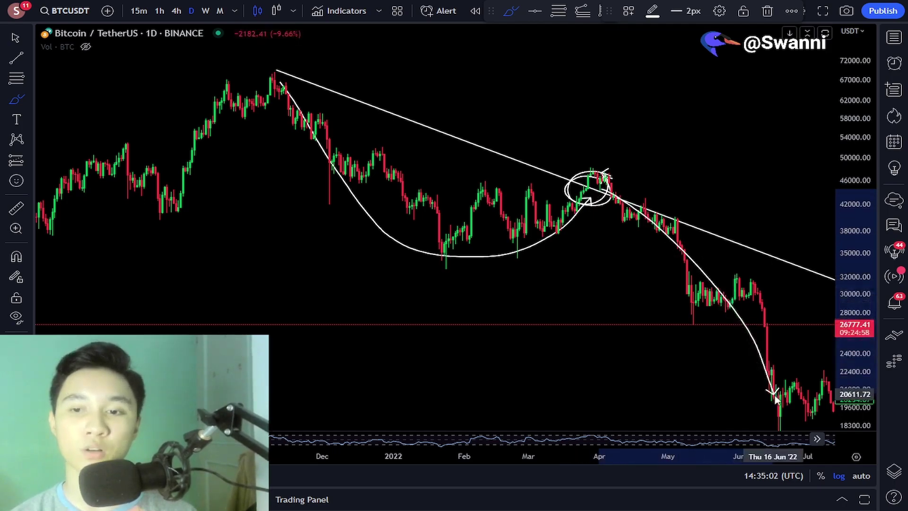
- Delete the curved arrow, the downward arrow and the circle drawn around the late-March 2022 trend line touch
left_click(16, 38)
left_click(570, 228)
key("Delete")
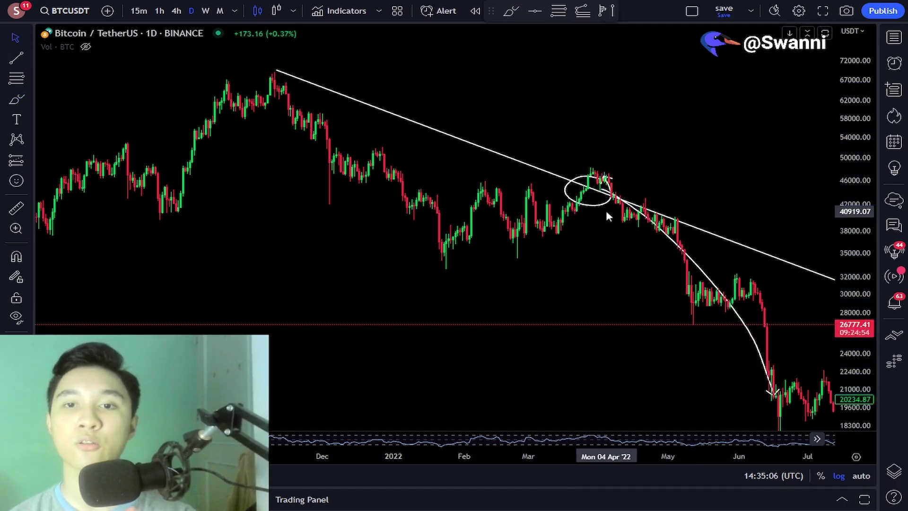
left_click(641, 226)
key("Delete")
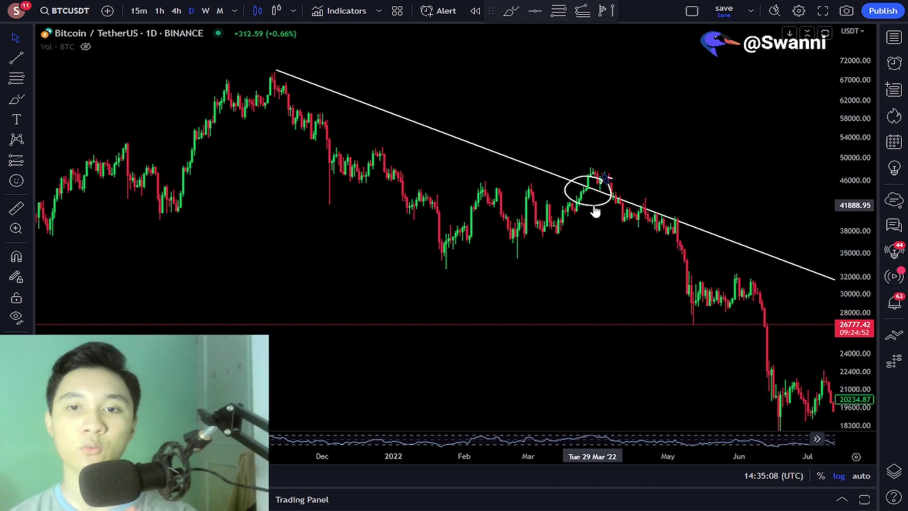
left_click(593, 206)
key("Delete")
- Brush a curved arrow from the May 2022 drop up to the trend line in early November 2022, and circle the touch
left_click_drag(629, 283, 394, 172)
scroll(406, 180, "up", 1)
left_click_drag(854, 313, 841, 251)
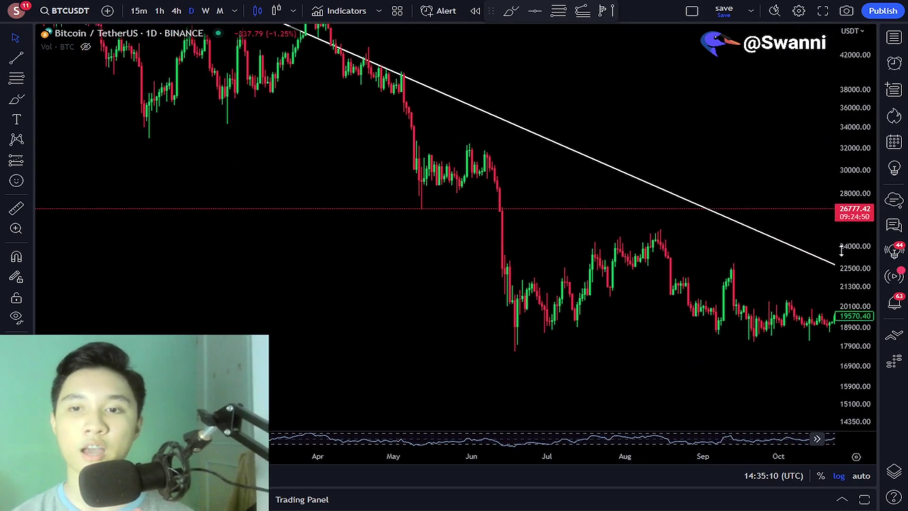
left_click_drag(693, 342, 612, 318)
left_click(11, 98)
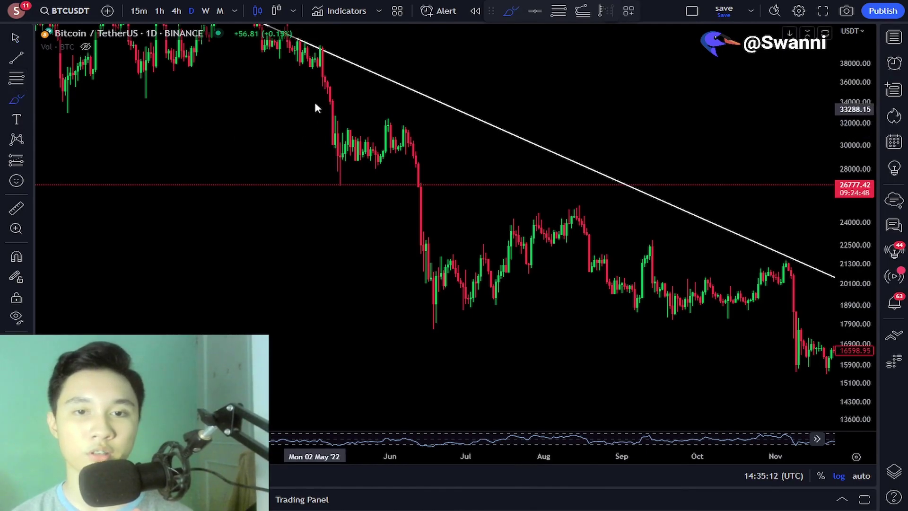
mouse_move(319, 102)
left_mouse_down()
mouse_move(413, 236)
mouse_move(473, 263)
mouse_move(585, 298)
mouse_move(748, 291)
mouse_move(768, 263)
mouse_move(770, 280)
mouse_move(751, 241)
left_mouse_up()
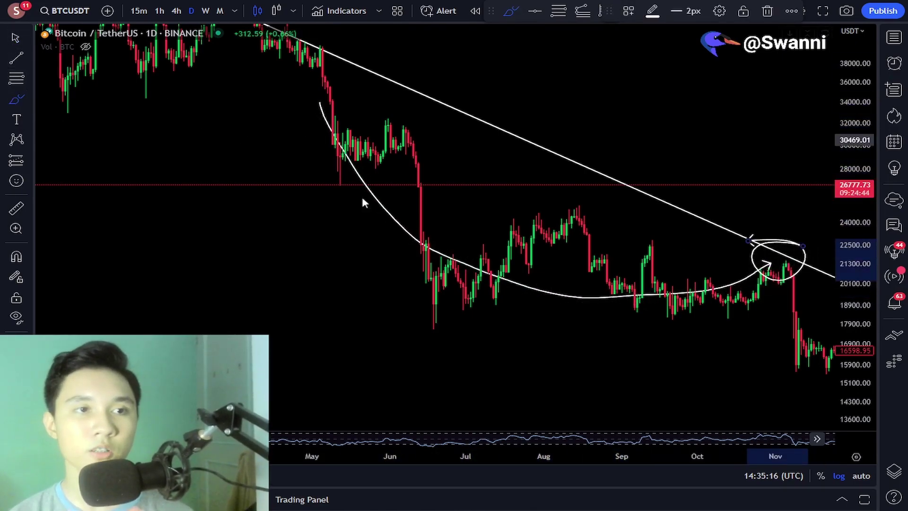
- Circle the early-November 2022 trend line touch again and brush an arrow from it down to about 16200 in mid-November 2022
mouse_move(625, 322)
left_mouse_down()
mouse_move(477, 240)
mouse_move(423, 242)
left_mouse_up()
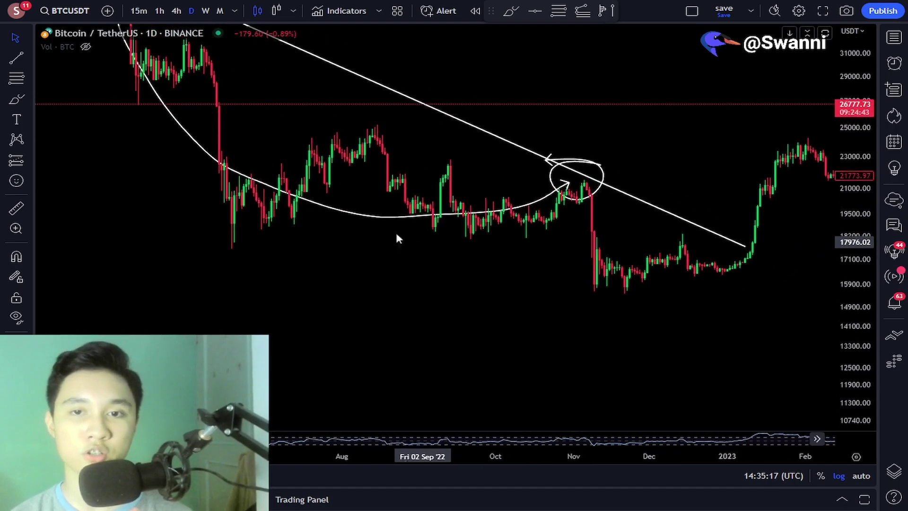
left_click(11, 99)
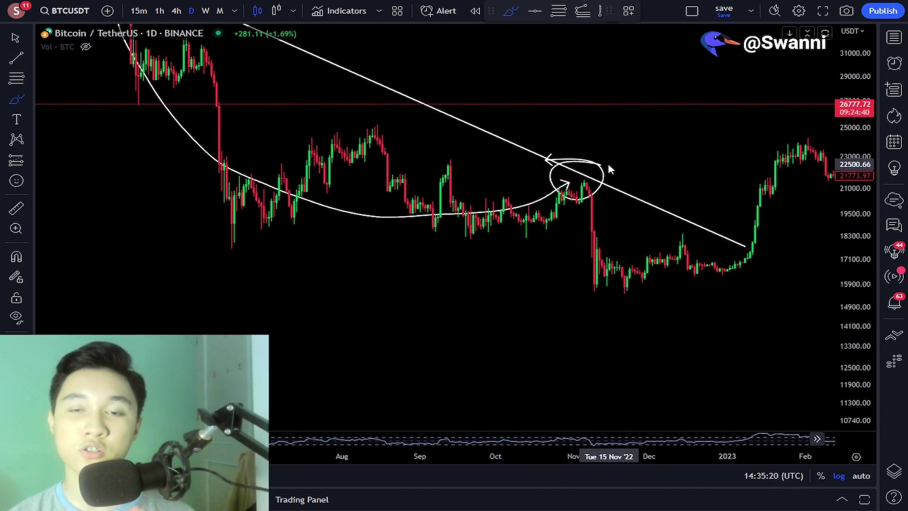
mouse_move(610, 170)
left_mouse_down()
mouse_move(549, 163)
mouse_move(611, 182)
mouse_move(586, 200)
left_mouse_up()
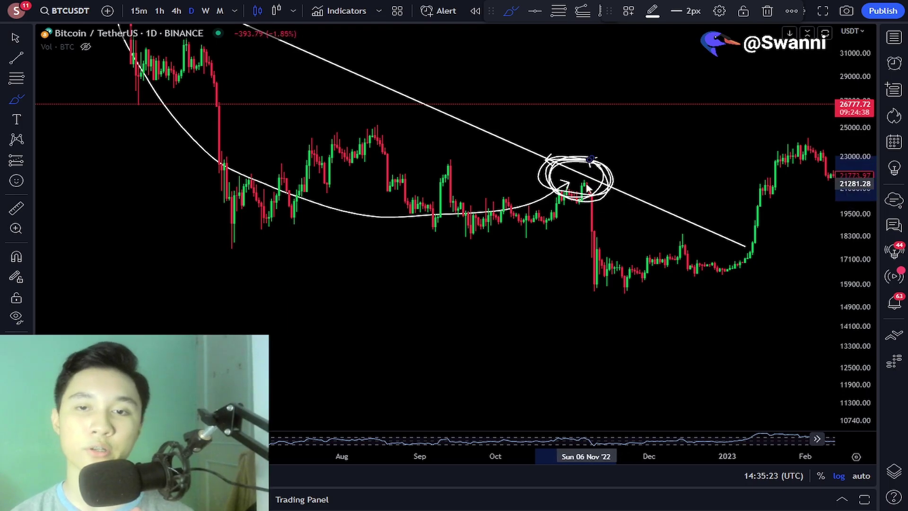
left_click_drag(576, 169, 609, 280)
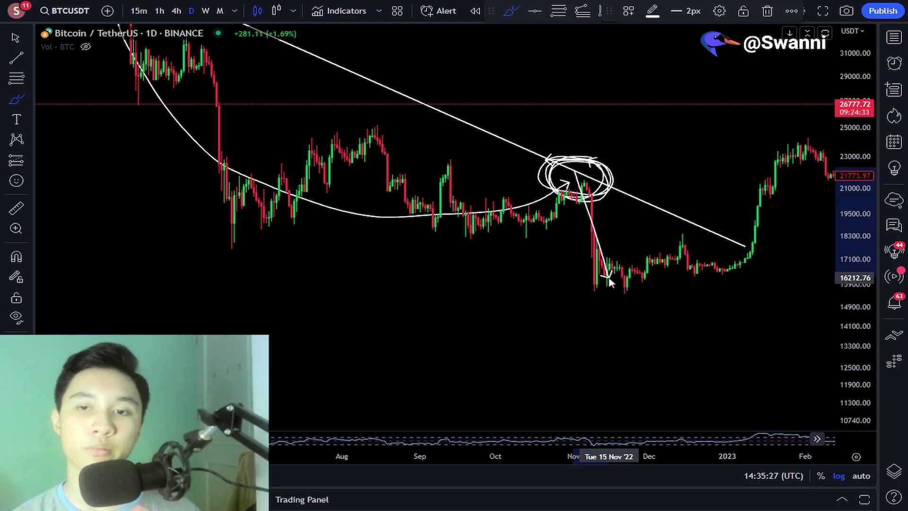
- Delete the curved arrow, the downward arrow and the circles around the November 2022 trend line touch
left_click(12, 34)
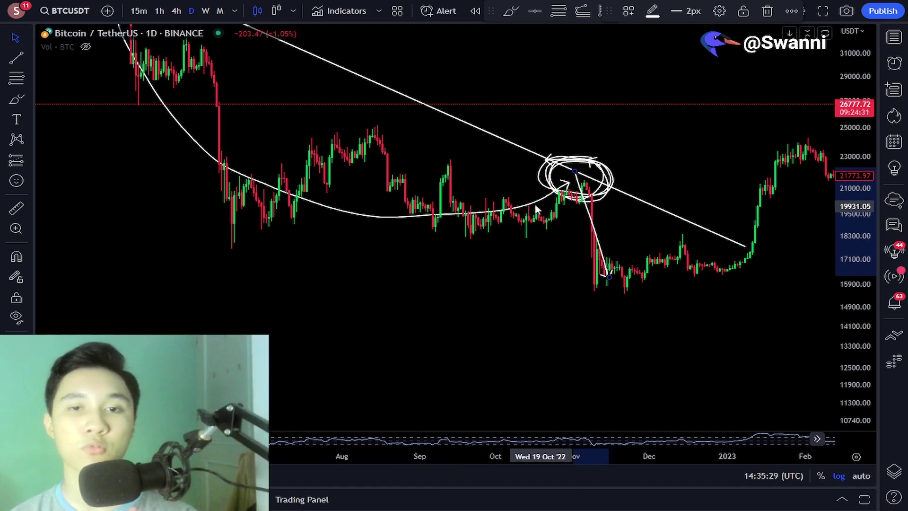
left_click(535, 203)
key("Delete")
left_click(556, 193)
key("Delete")
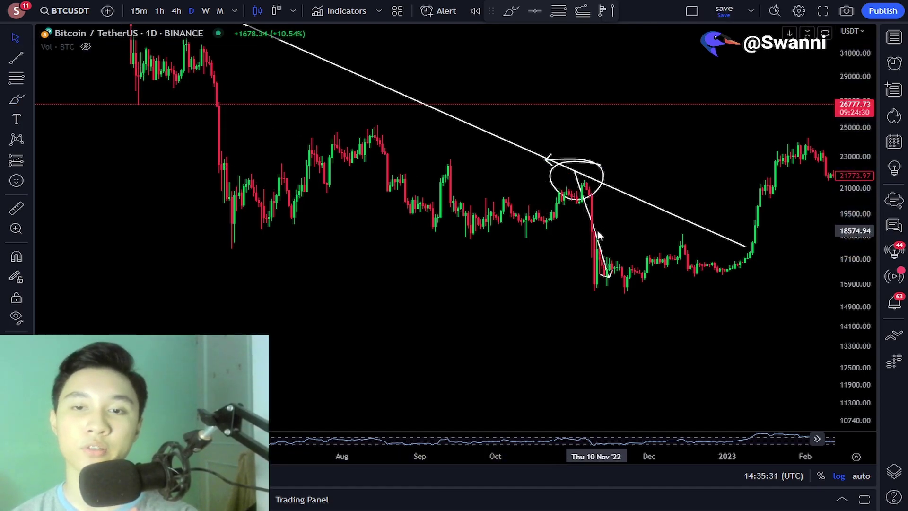
left_click(597, 232)
key("Delete")
left_click(557, 189)
key("Delete")
- Extend the lower end of the descending trend line past the January 2023 breakout to about 16600 in early February 2023
mouse_move(782, 303)
left_mouse_down()
mouse_move(751, 302)
mouse_move(642, 251)
left_mouse_up()
scroll(684, 275, "up", 3)
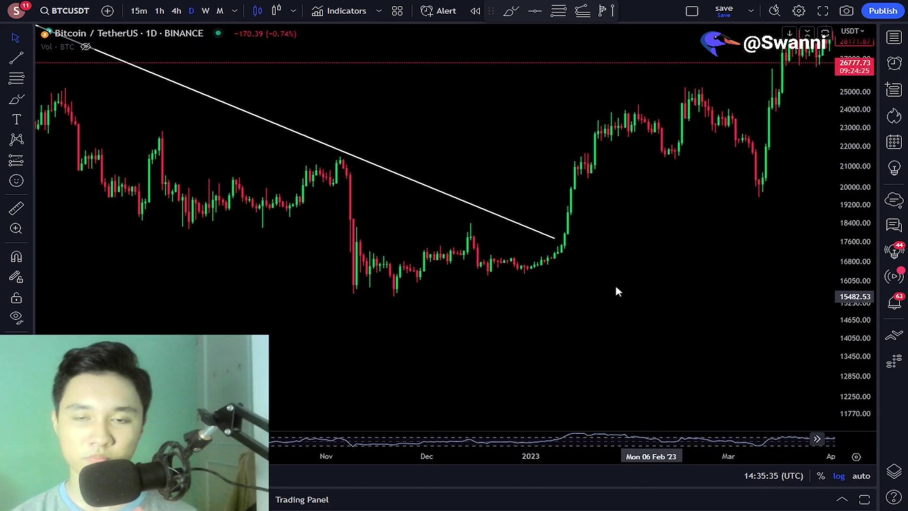
left_click_drag(555, 238, 636, 268)
left_click_drag(686, 235, 744, 254)
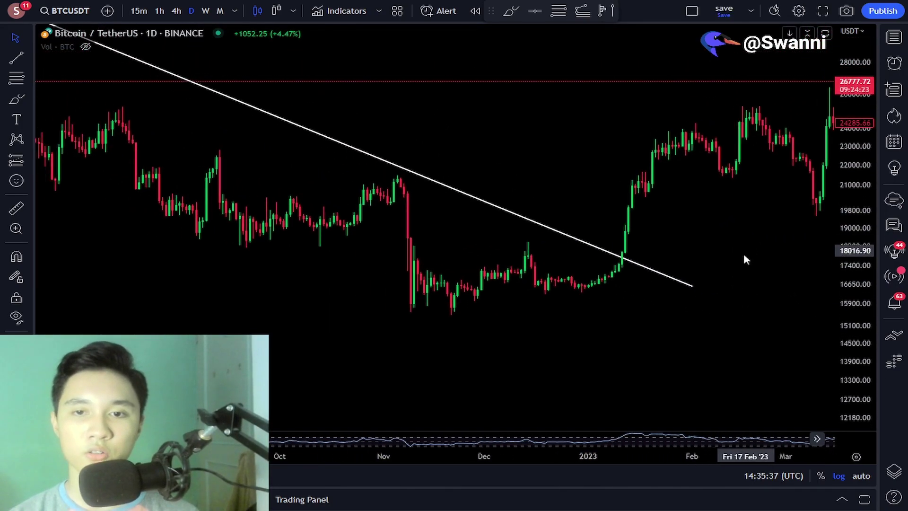
- Circle the January 2023 breakout above the trend line and brush an arrow from it up to the mid-February 2023 high near 25000
scroll(744, 259, "up", 2)
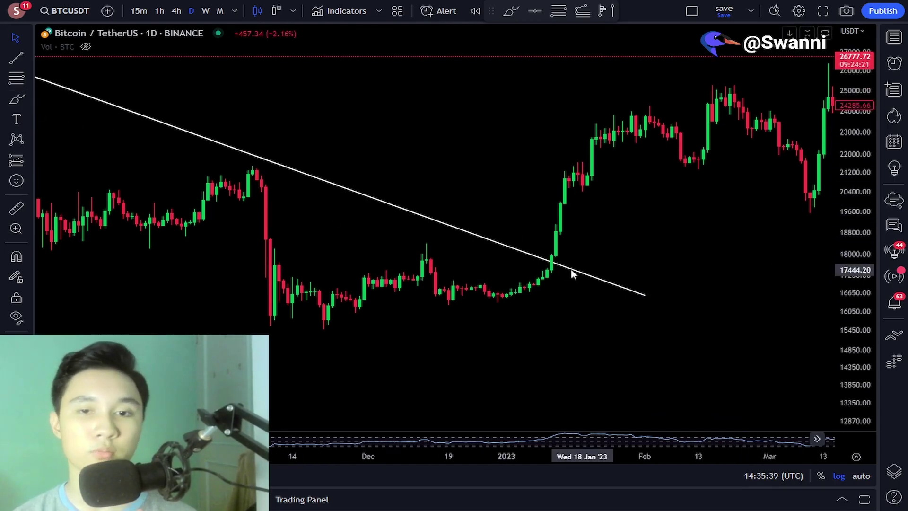
left_click(17, 99)
left_click(70, 97)
mouse_move(575, 244)
left_mouse_down()
mouse_move(537, 238)
mouse_move(563, 277)
mouse_move(560, 236)
left_mouse_up()
mouse_move(545, 270)
left_mouse_down()
mouse_move(655, 205)
mouse_move(717, 92)
left_mouse_up()
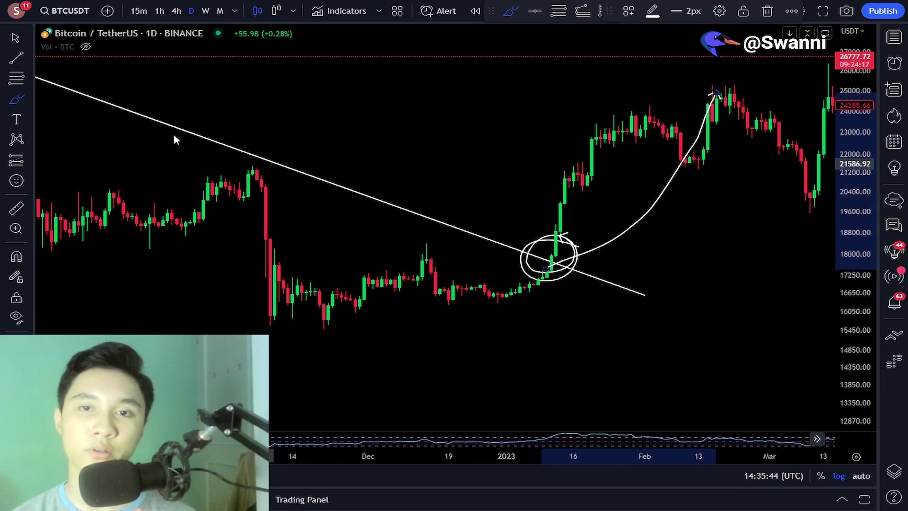
- Measure the price move from the January 2023 trend line breakout to the mid-February 2023 high
left_click(15, 210)
left_click(556, 263)
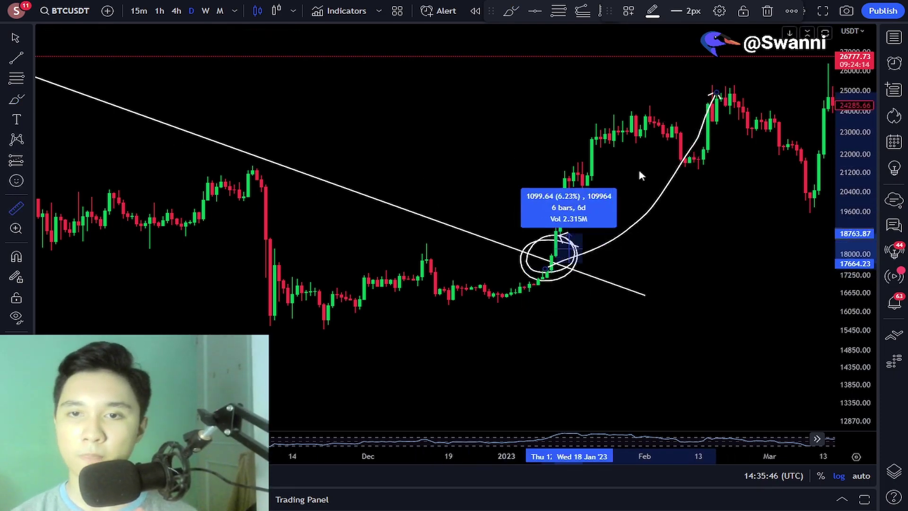
left_click(708, 97)
left_click(579, 252)
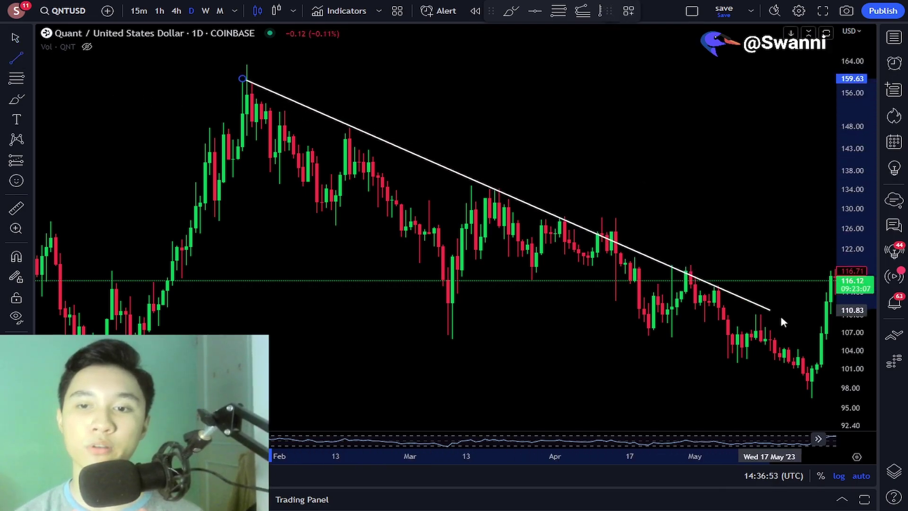
- End the descending trend line on the QNTUSD daily chart at 106.07 on 26 May 2023, and refit its start to the peak candle
left_click(811, 336)
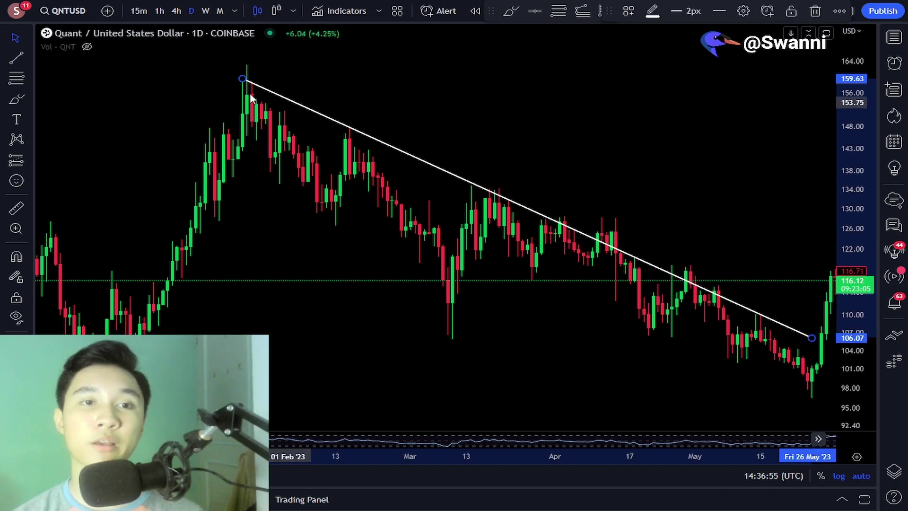
mouse_move(246, 84)
left_mouse_down()
mouse_move(253, 101)
mouse_move(251, 88)
left_mouse_up()
left_click(471, 103)
left_click_drag(849, 237, 849, 213)
scroll(755, 199, "up", 2)
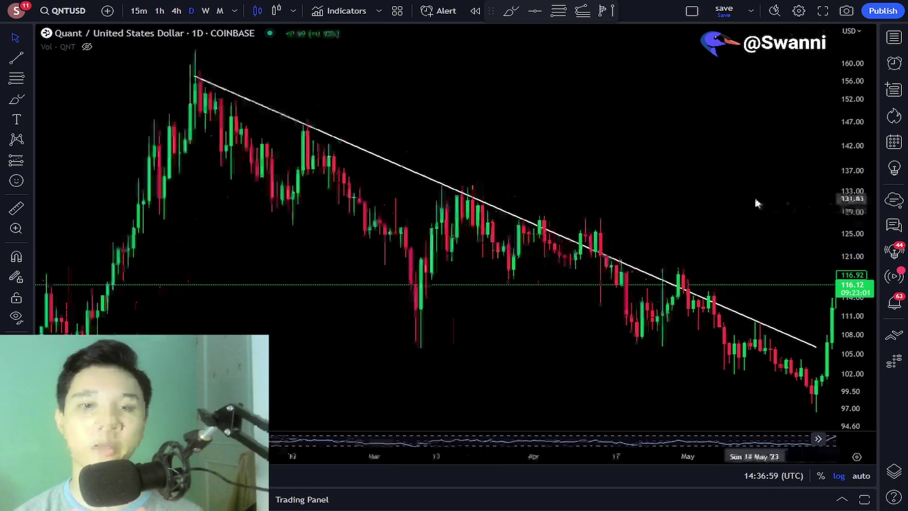
left_click_drag(581, 154, 639, 155)
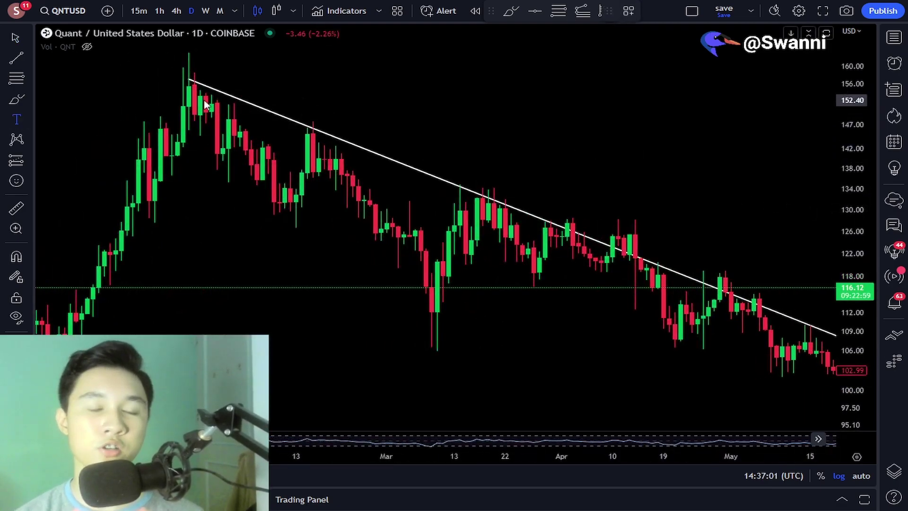
left_click(206, 104)
left_click(551, 100)
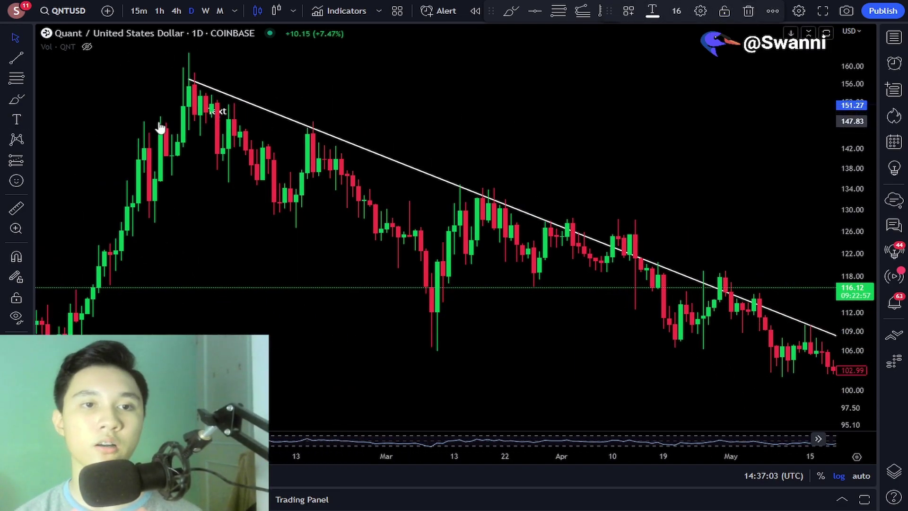
key("Delete")
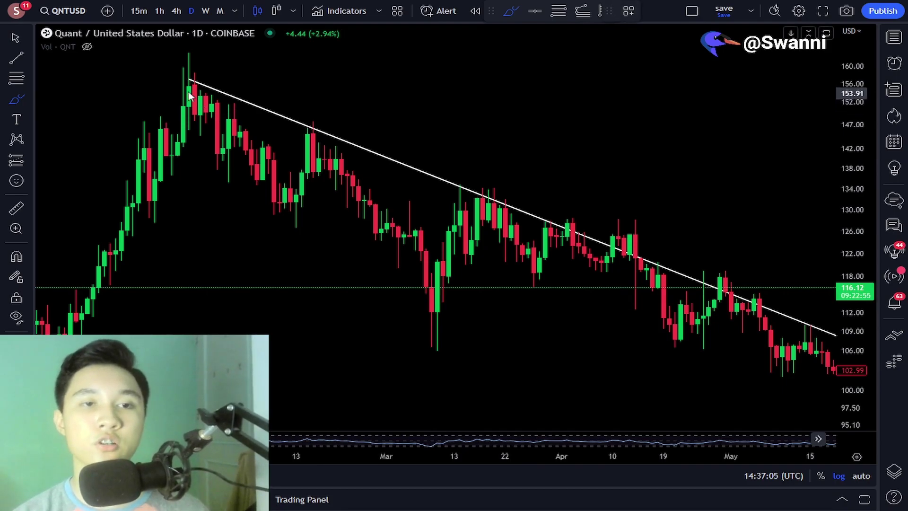
- Brush QNTUSD's swings below the descending trend line from the peak to mid-May 2023, circling the February and March rejections and underlining the lows with arrows
mouse_move(189, 94)
left_mouse_down()
mouse_move(255, 195)
mouse_move(319, 156)
left_mouse_up()
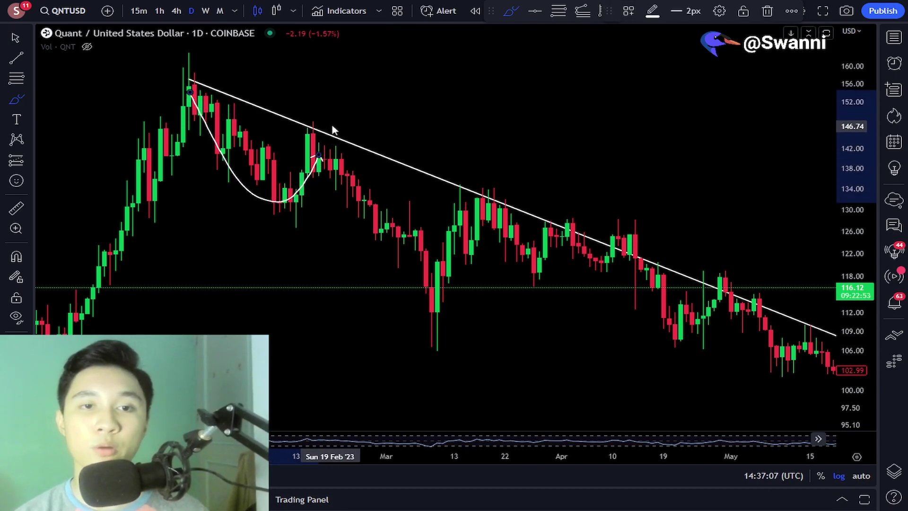
mouse_move(326, 116)
left_mouse_down()
mouse_move(340, 141)
mouse_move(330, 152)
mouse_move(336, 122)
mouse_move(407, 310)
left_mouse_up()
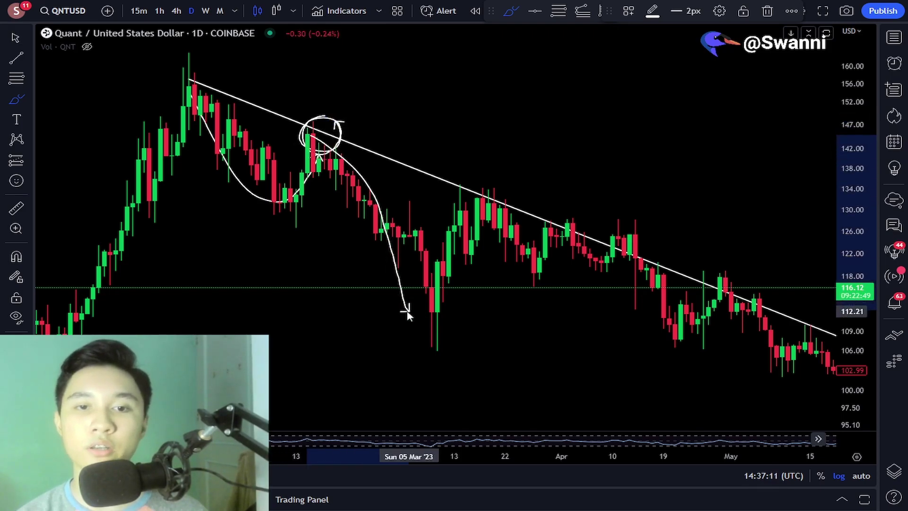
mouse_move(339, 304)
left_mouse_down()
mouse_move(431, 303)
mouse_move(418, 302)
mouse_move(492, 202)
mouse_move(489, 171)
mouse_move(518, 277)
mouse_move(562, 276)
mouse_move(568, 220)
mouse_move(589, 269)
mouse_move(626, 244)
mouse_move(671, 324)
mouse_move(722, 297)
mouse_move(752, 325)
mouse_move(809, 342)
left_mouse_up()
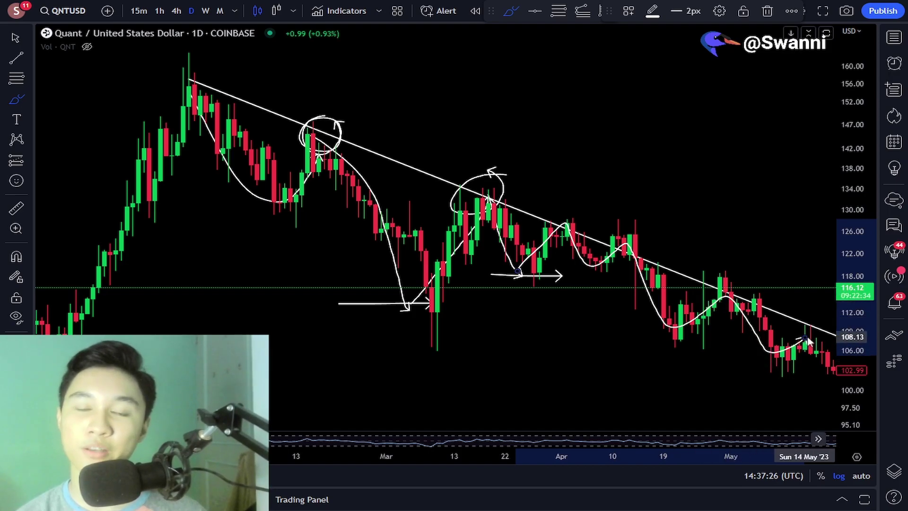
left_click(14, 39)
- Add a text note on BTCUSDT: 1. Supply & Demand zones 2. Patterns 3. Trendlines 4. 100 moving average 6. Fair value gaps 5. Order blocks
left_click(311, 169)
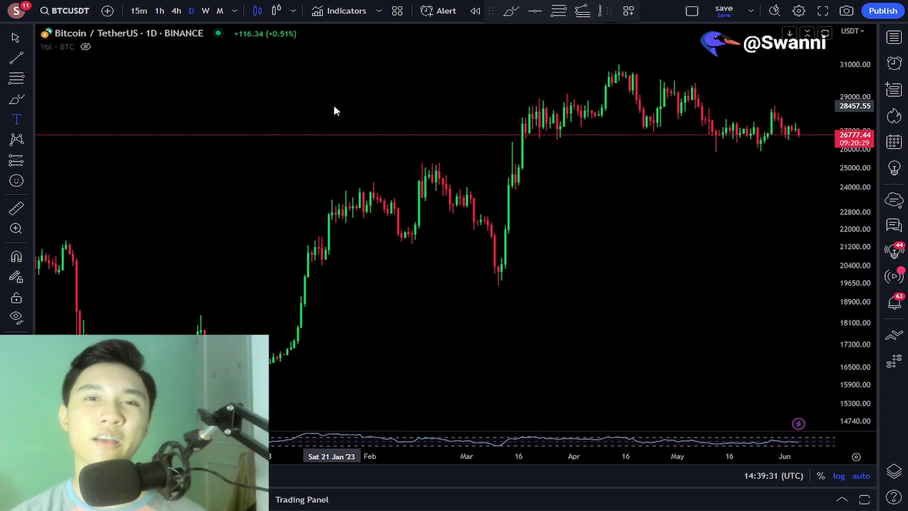
left_click(271, 101)
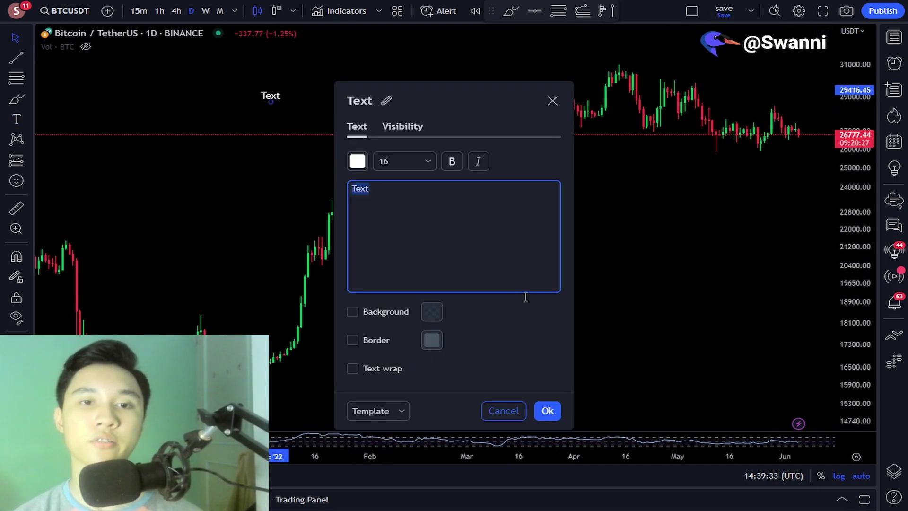
type("1. Supply & Demand zones 2. Patterns 3. Trendlines 4. 100 moving average 6. Fair value gaps 5. Order blocks")
left_click(547, 411)
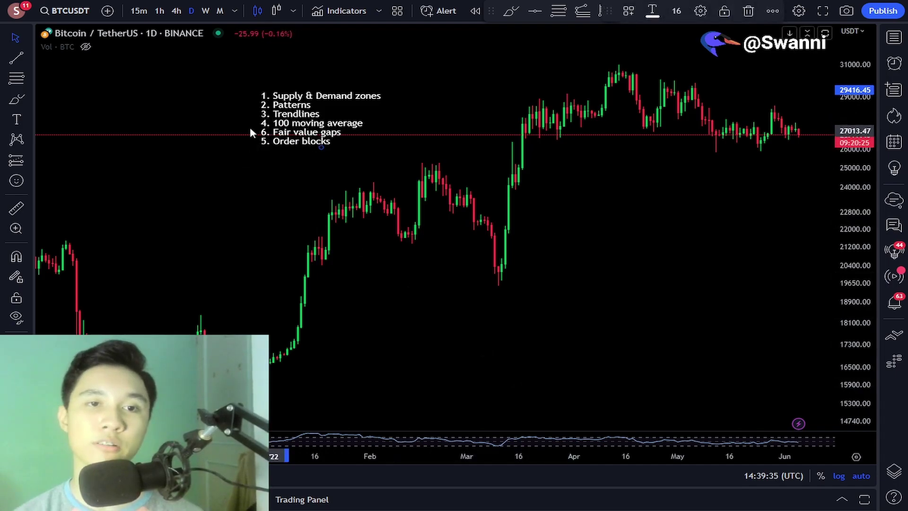
mouse_move(302, 93)
left_mouse_down()
mouse_move(315, 98)
mouse_move(244, 103)
left_mouse_up()
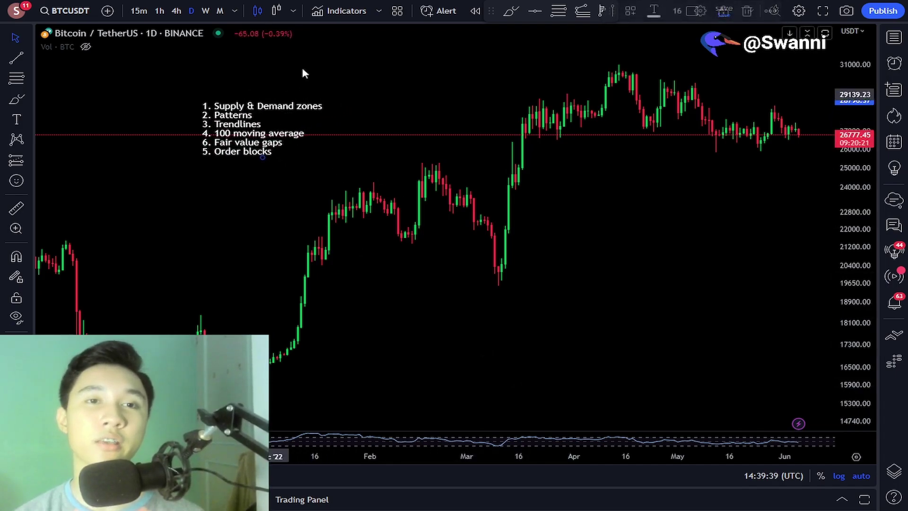
- Add the favourite Moving Average indicator to the BTCUSDT daily chart
left_click(338, 12)
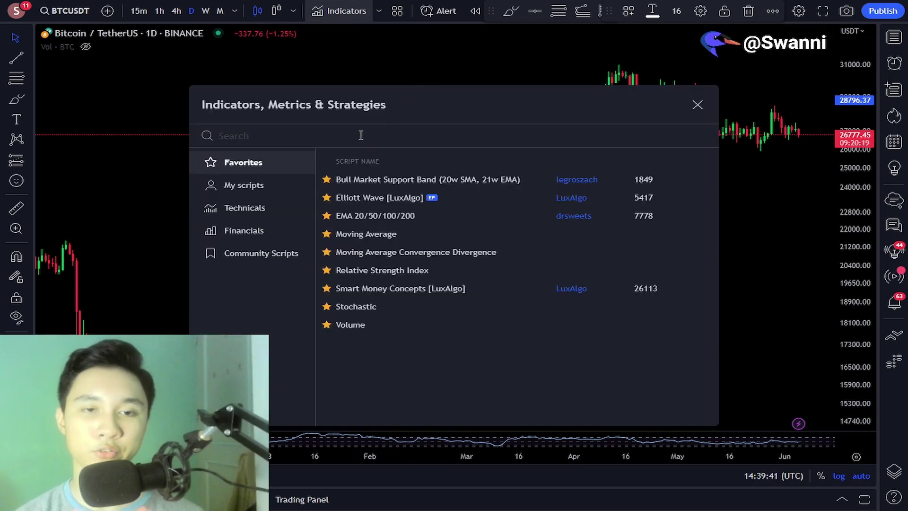
type("ma")
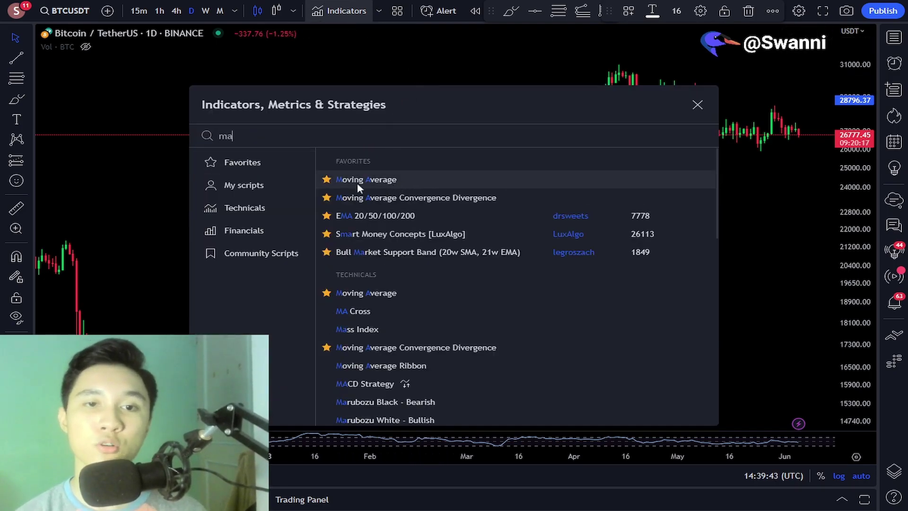
left_click(427, 181)
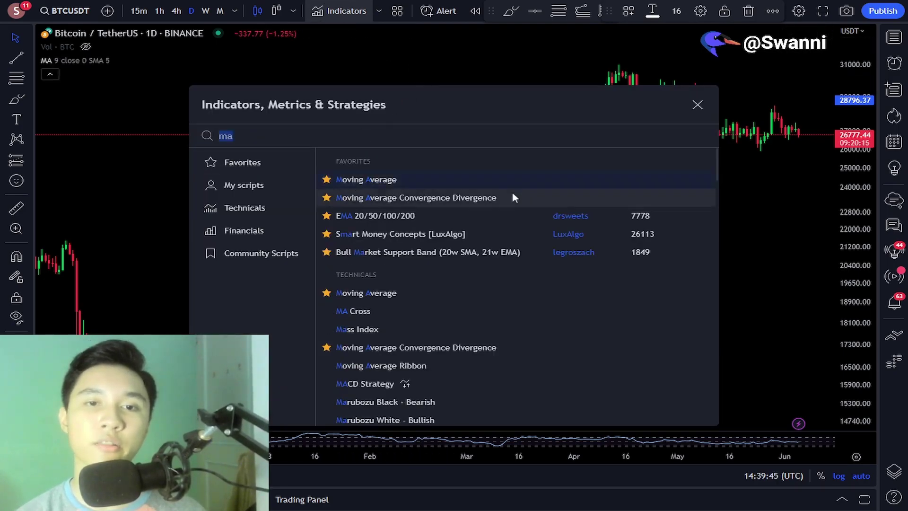
left_click(697, 105)
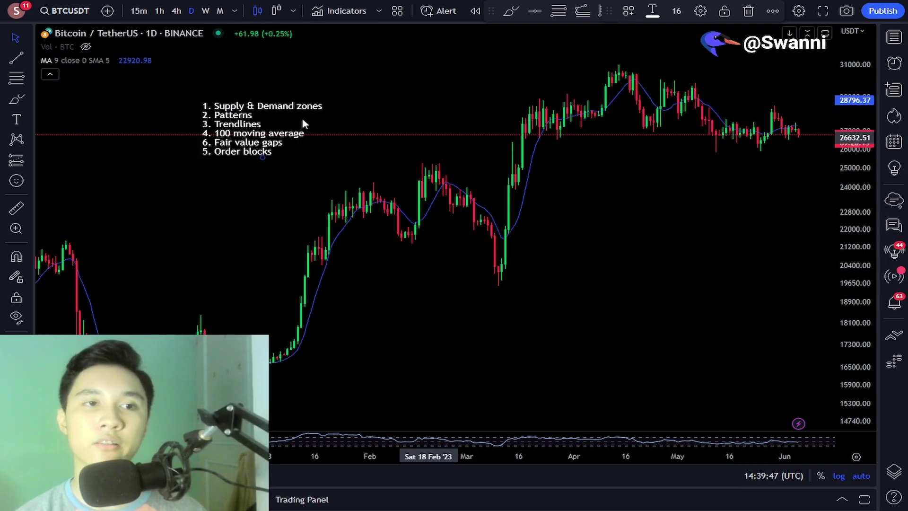
- Set the moving average's length to 100, keeping close as the source
mouse_move(81, 58)
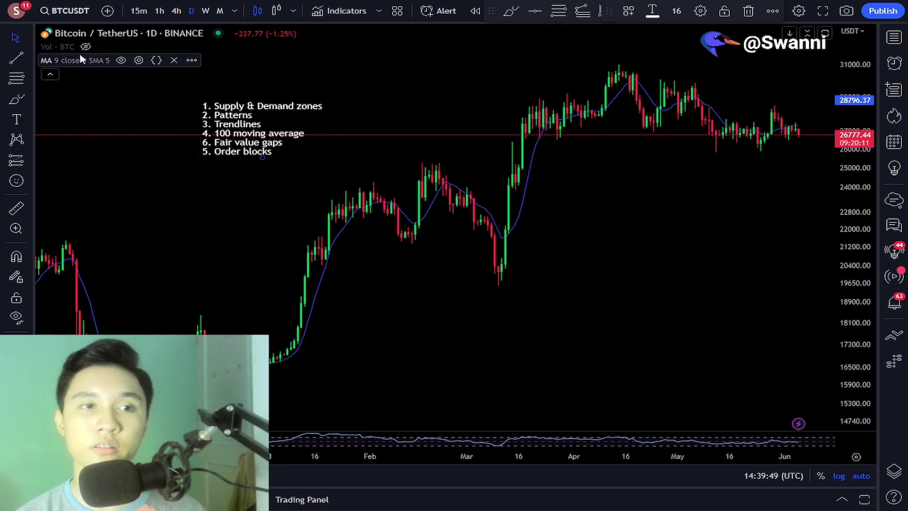
left_click(139, 61)
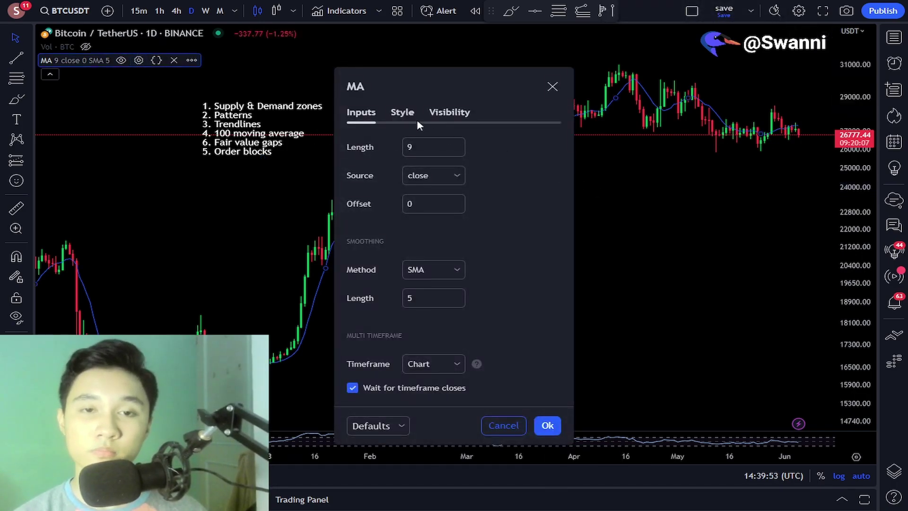
left_click(425, 146)
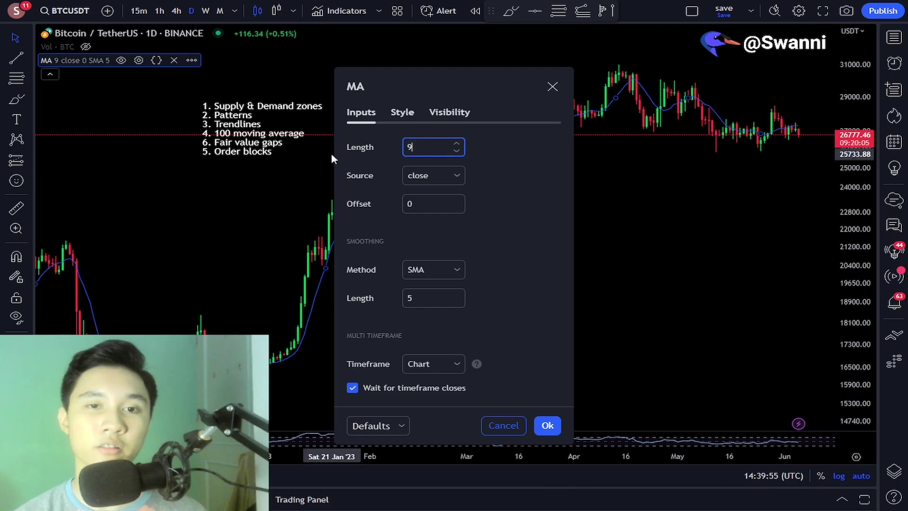
key("BackSpace")
type("100")
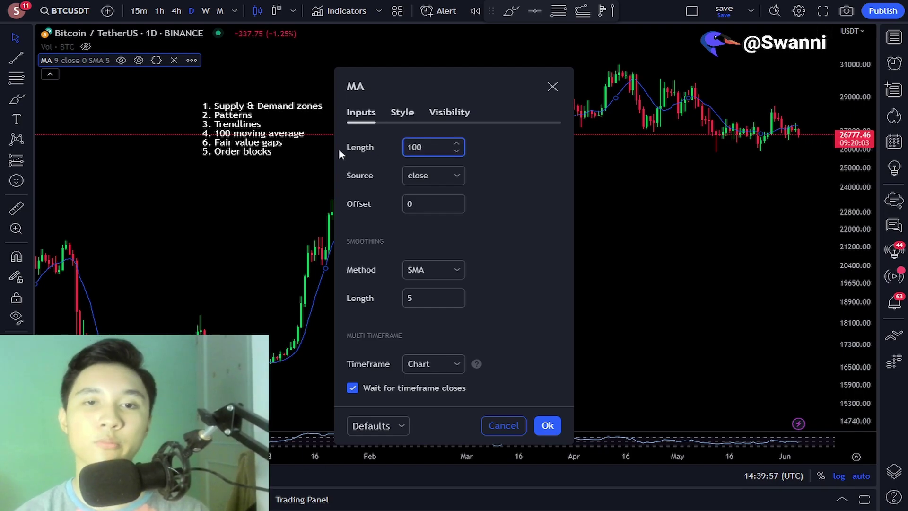
left_click(548, 425)
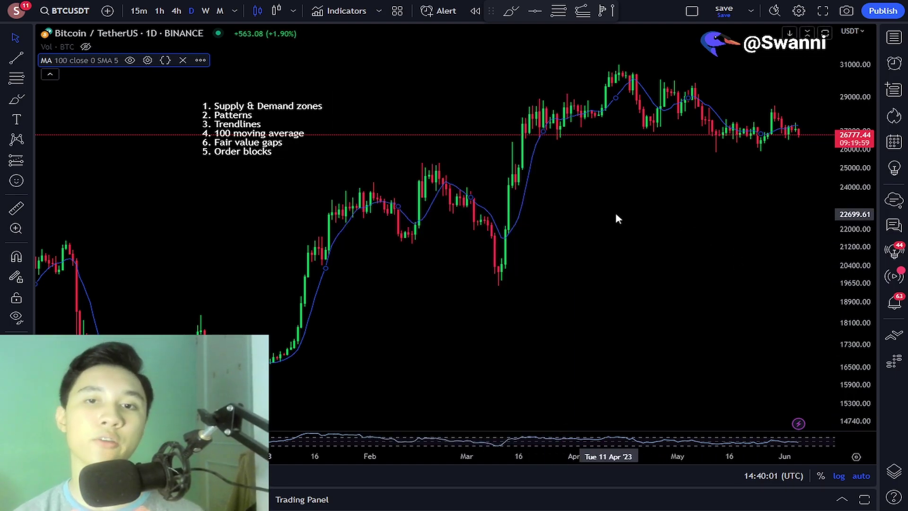
left_click(657, 257)
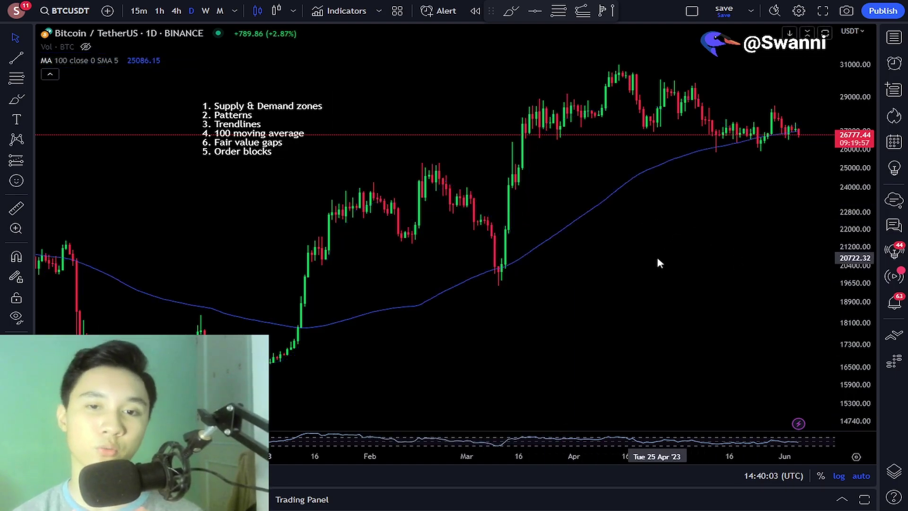
- Move the text list of concepts higher above the candles on the BTCUSDT chart
left_click_drag(251, 107, 251, 71)
left_click_drag(570, 243, 601, 243)
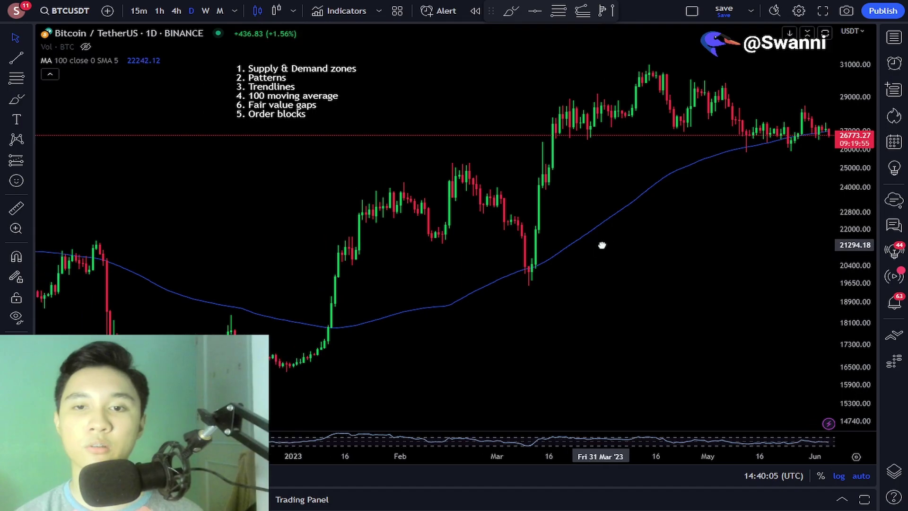
- Brush a stroke along the 100 moving average from November 2022 to June 2023 and delete it
mouse_move(102, 263)
left_mouse_down()
mouse_move(229, 317)
mouse_move(354, 325)
mouse_move(526, 275)
mouse_move(668, 175)
mouse_move(772, 135)
mouse_move(818, 132)
left_mouse_up()
key("Delete")
left_click(16, 38)
- Brush an arrow from the mid-March 2023 bounce off the 100 moving average up to the rally at about 28000
scroll(771, 317, "up", 3)
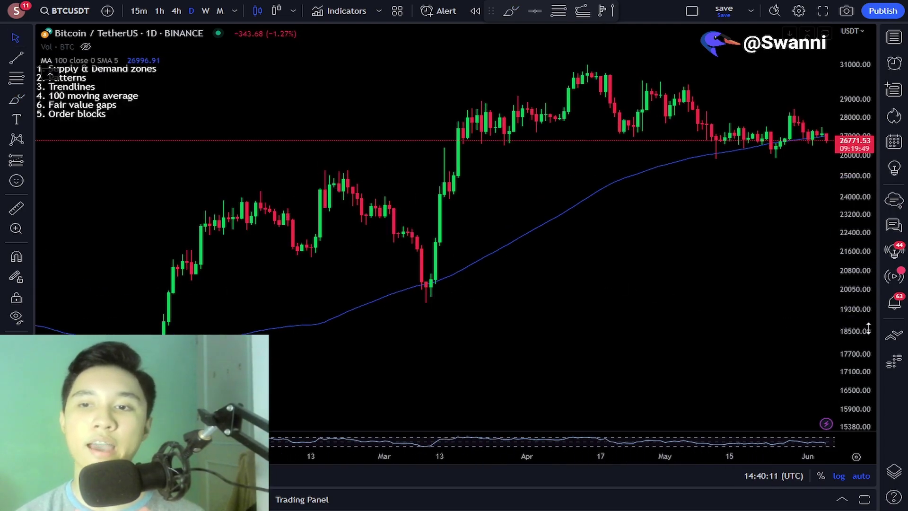
left_click_drag(868, 326, 892, 253)
left_click_drag(616, 302, 673, 234)
left_click_drag(859, 204, 830, 335)
left_click_drag(686, 288, 640, 294)
left_click(17, 99)
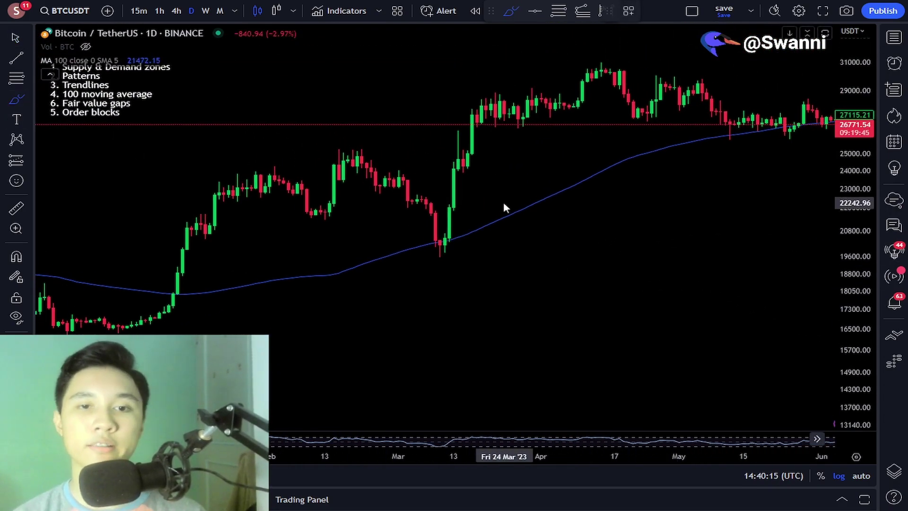
mouse_move(450, 221)
left_mouse_down()
mouse_move(464, 247)
mouse_move(480, 108)
left_mouse_up()
key("ctrl+z")
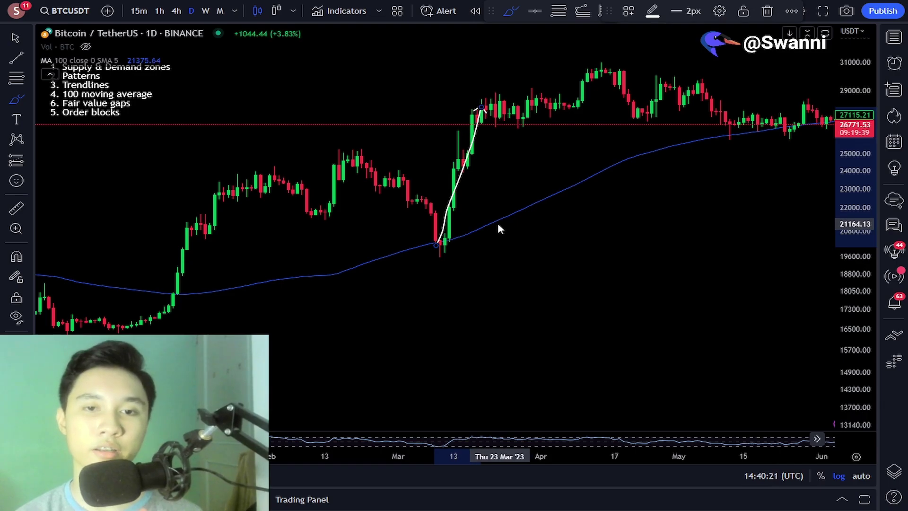
left_click(11, 37)
- Brush a short horizontal arrow in the empty area above the late December 2022 candles and delete it
left_click_drag(315, 129, 515, 195)
left_click(29, 99)
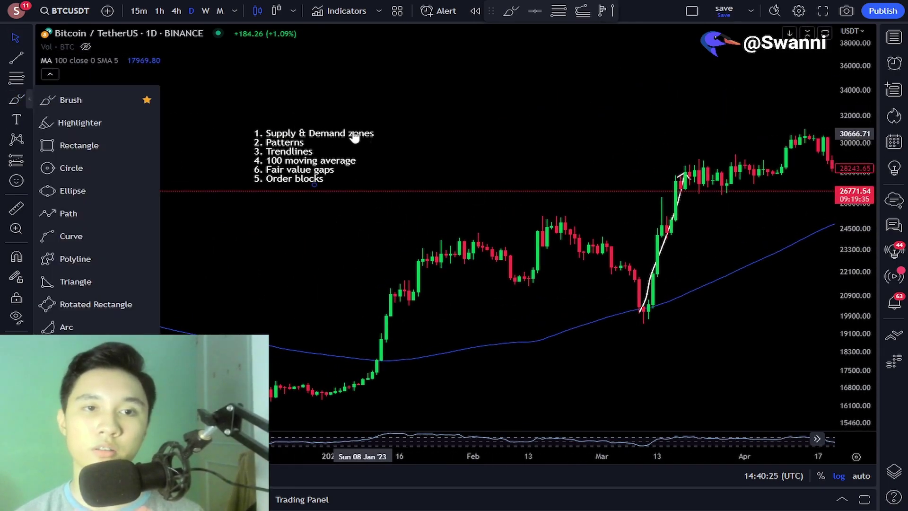
left_click(70, 100)
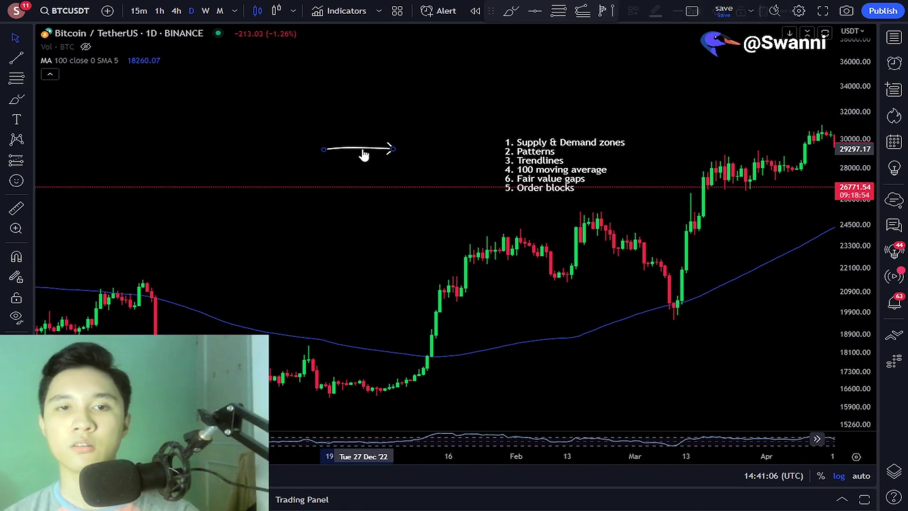
key("Delete")
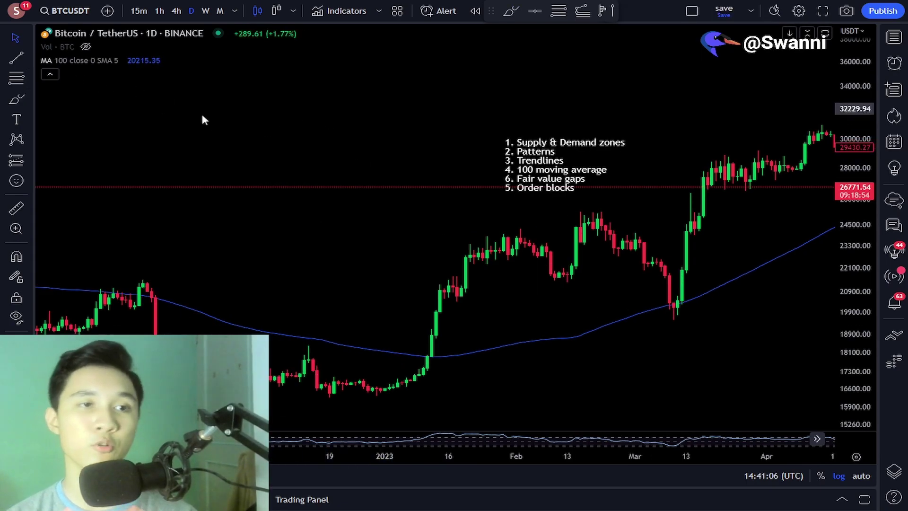
- Brush a curve from the December 2021 drop below the 100 moving average to its mid-March 2022 retest on the BTCUSDT chart
left_click_drag(203, 116, 593, 162)
right_click(570, 97)
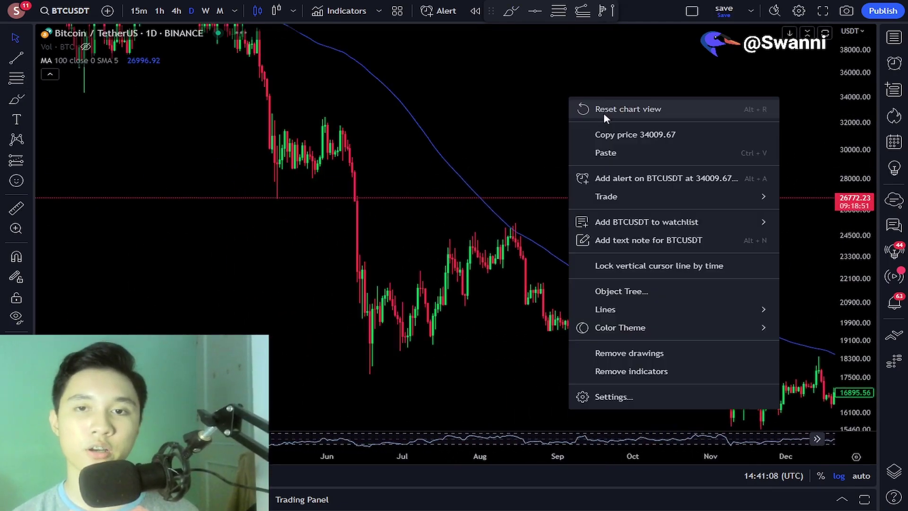
left_click(603, 113)
scroll(523, 203, "down", 4)
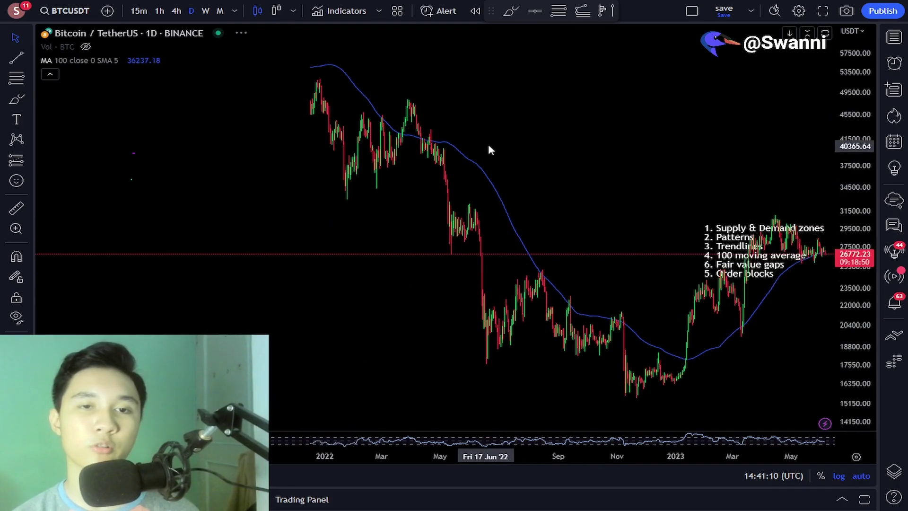
scroll(489, 127, "up", 5)
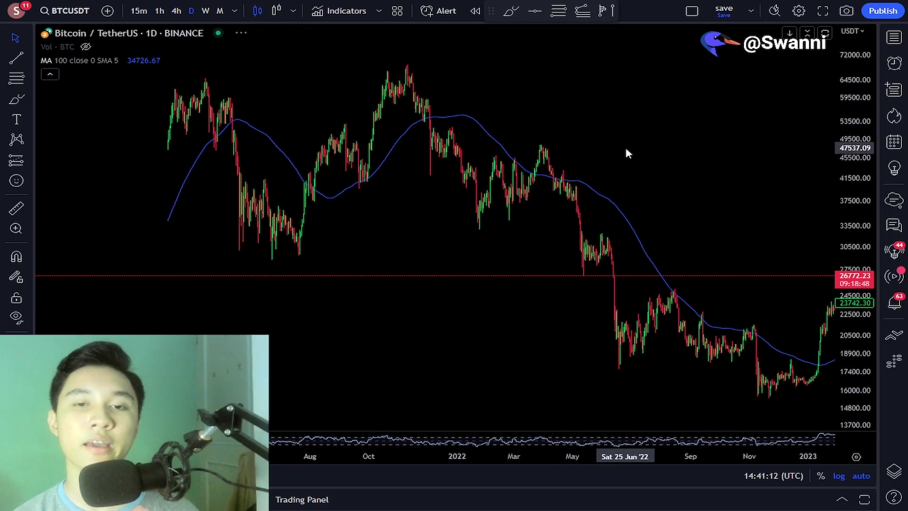
scroll(679, 180, "up", 1)
left_click_drag(593, 164, 643, 149)
left_click(16, 100)
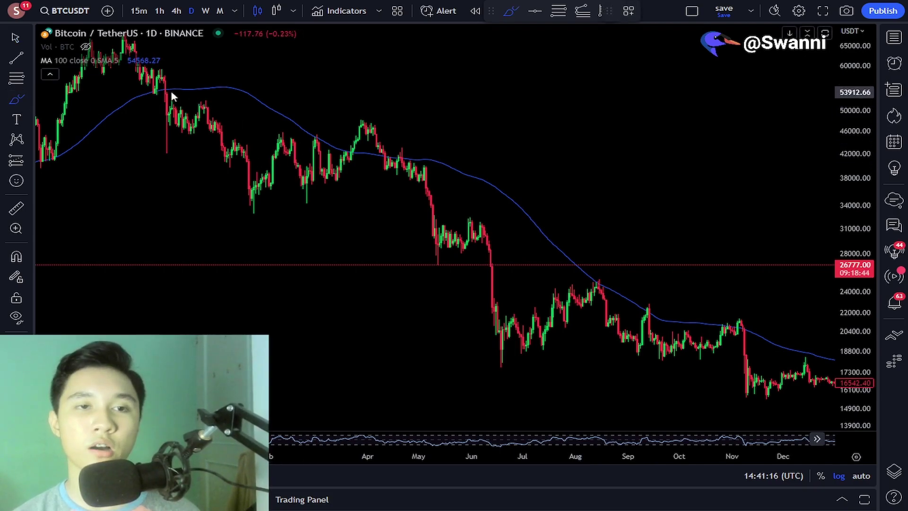
left_click_drag(166, 92, 244, 176)
left_click_drag(309, 181, 338, 165)
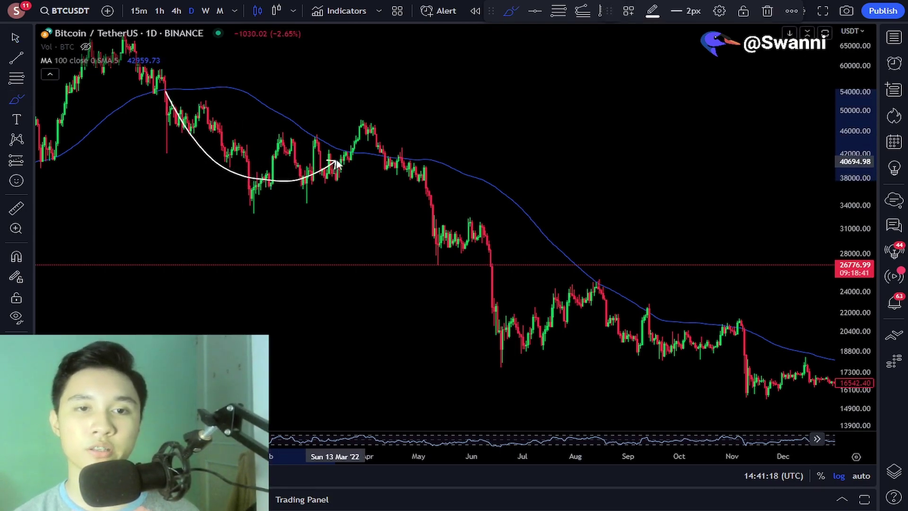
- Circle the March 2022 retest of the 100 moving average, brush an arrow from it down to late June 2022, and delete that arrow
mouse_move(357, 131)
left_mouse_down()
mouse_move(329, 149)
mouse_move(353, 136)
mouse_move(432, 210)
mouse_move(513, 316)
left_mouse_up()
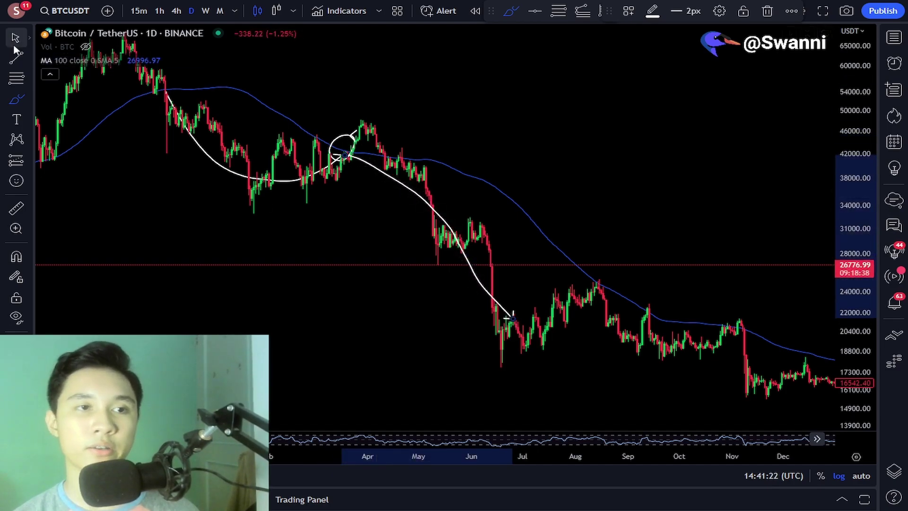
left_click_drag(679, 208, 577, 107)
key("Delete")
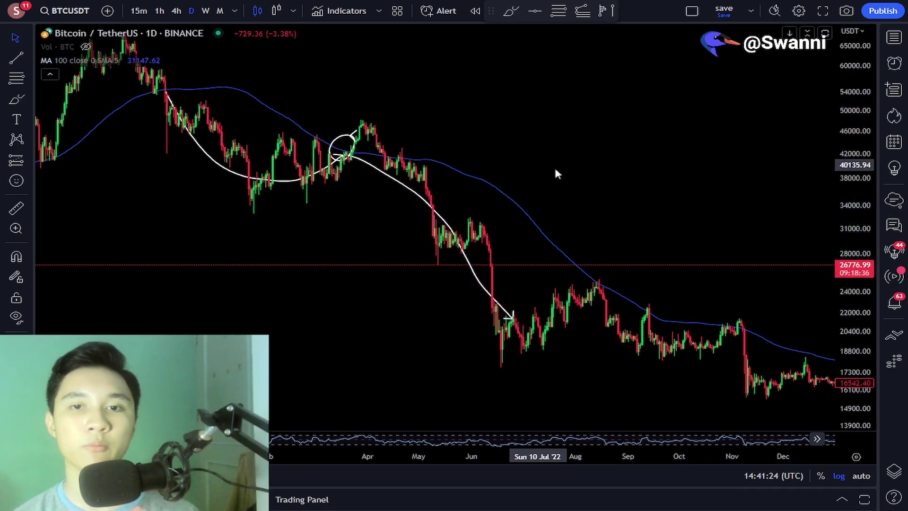
- Brush a curve from the late April 2022 drop to the mid-August retest of the 100 moving average with a circle and downward arrow, and delete them
left_click_drag(619, 202, 532, 95)
left_click(15, 98)
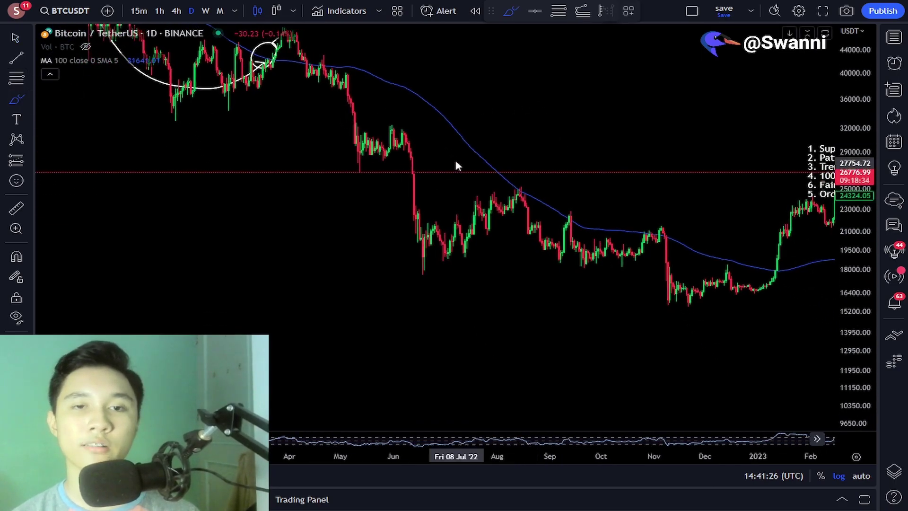
mouse_move(321, 78)
left_mouse_down()
mouse_move(345, 89)
mouse_move(399, 187)
mouse_move(444, 238)
mouse_move(529, 191)
mouse_move(512, 178)
mouse_move(504, 194)
mouse_move(525, 202)
mouse_move(516, 195)
mouse_move(557, 254)
left_mouse_up()
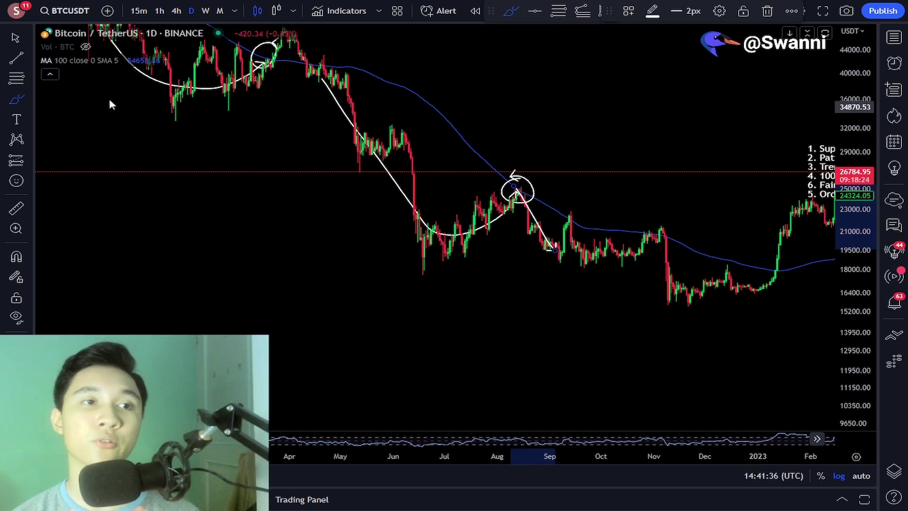
left_click(15, 39)
left_click_drag(568, 133, 587, 168)
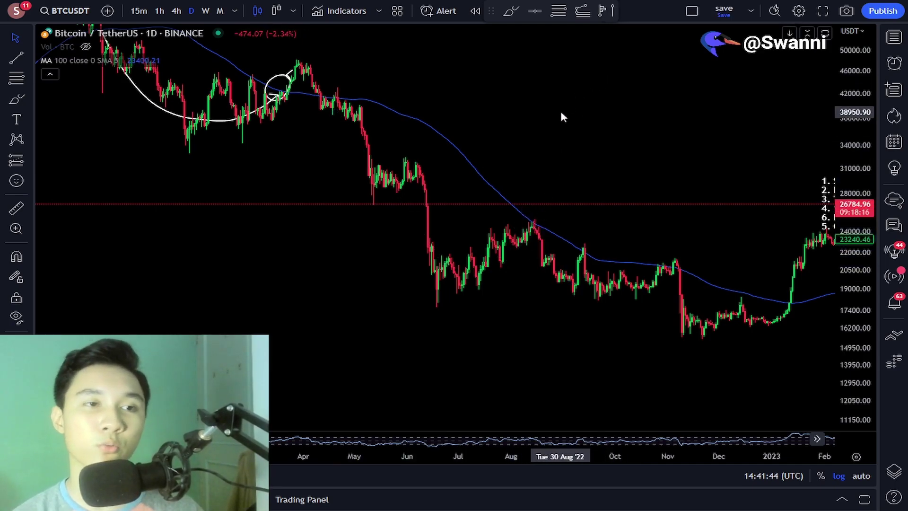
- Brush a curve from late April 2022 to the mid-August retest of the 100 moving average, circle the retest, and brush an arrow down to late September
left_click(7, 105)
mouse_move(339, 101)
left_mouse_down()
mouse_move(417, 266)
mouse_move(462, 274)
mouse_move(517, 243)
mouse_move(533, 207)
mouse_move(596, 301)
left_mouse_up()
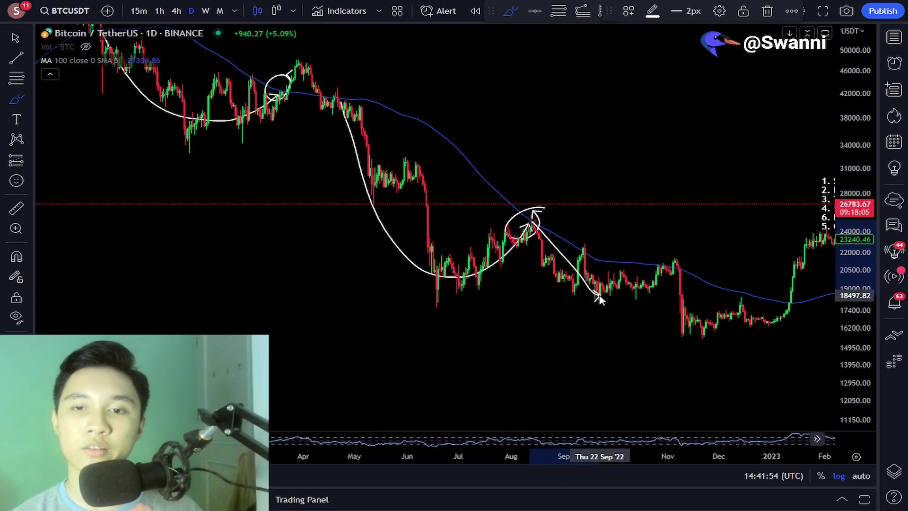
mouse_move(603, 293)
left_mouse_down()
mouse_move(664, 278)
mouse_move(638, 250)
mouse_move(668, 282)
mouse_move(678, 257)
mouse_move(692, 326)
left_mouse_up()
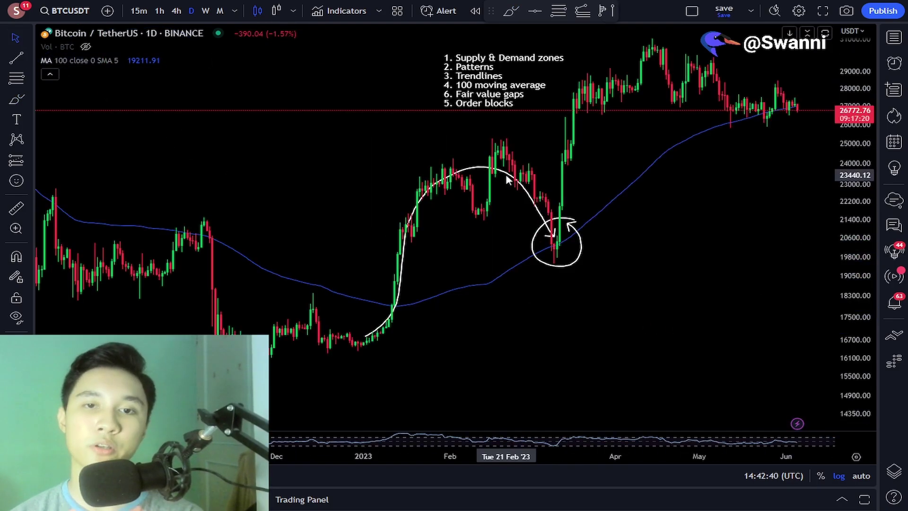
- Delete the brushed curve and the circle around the mid-March 2023 bounce off the 100 moving average
left_click(505, 174)
key("Delete")
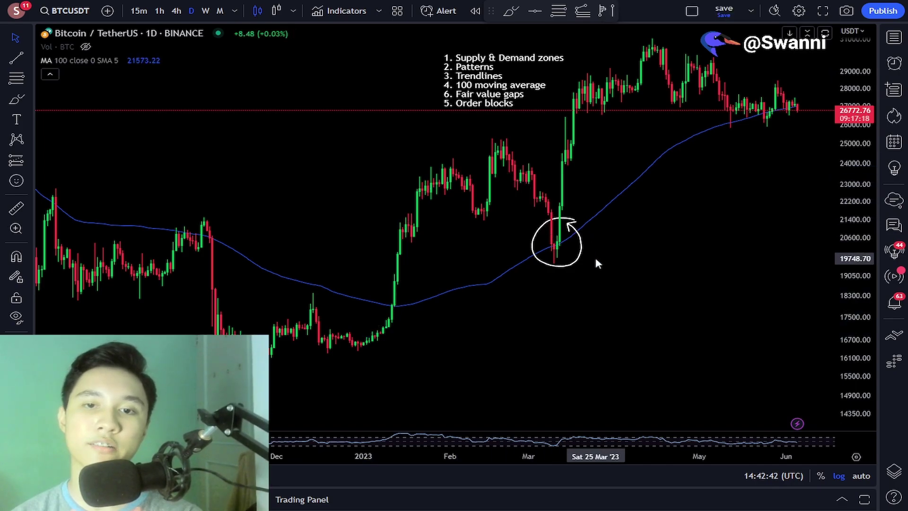
left_click(578, 257)
key("Delete")
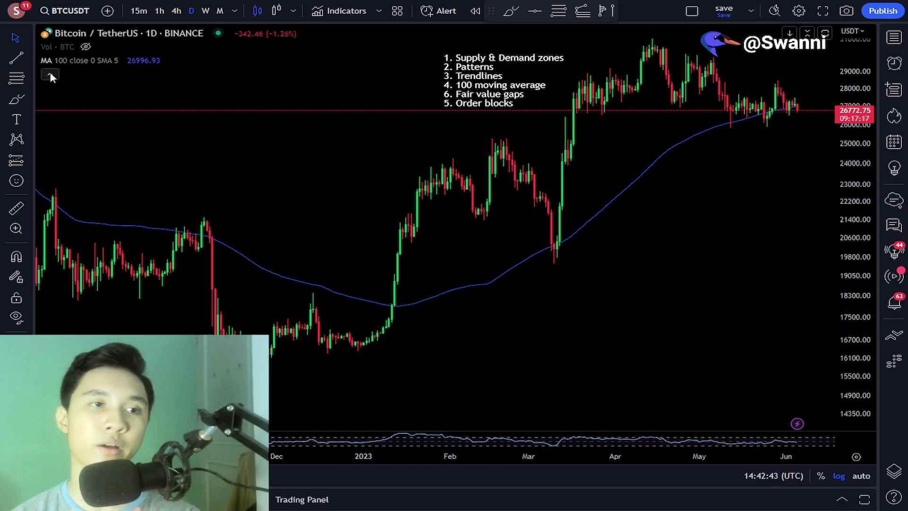
- Circle the Supply & Demand zones and Patterns entries of the numbered list with the brush and undo both
left_click(16, 99)
mouse_move(534, 44)
left_mouse_down()
mouse_move(467, 42)
mouse_move(574, 46)
left_mouse_up()
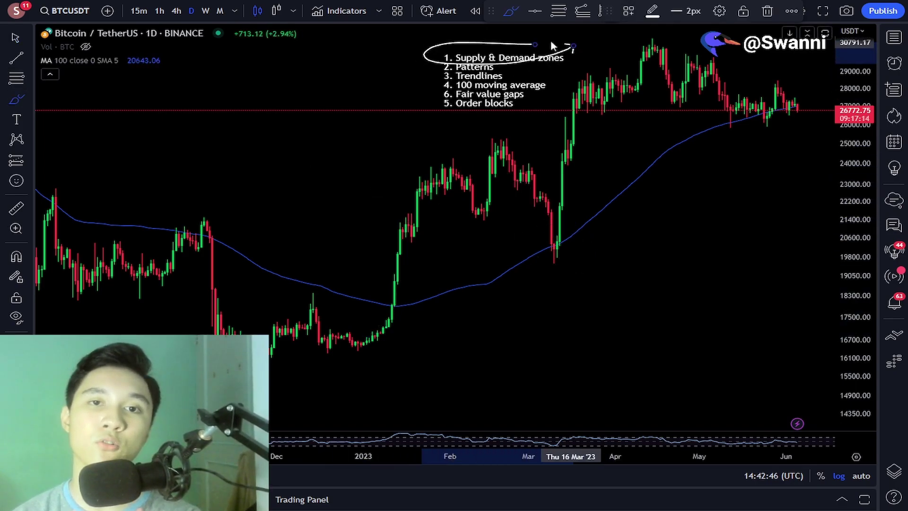
mouse_move(439, 61)
left_mouse_down()
mouse_move(502, 71)
mouse_move(464, 81)
left_mouse_up()
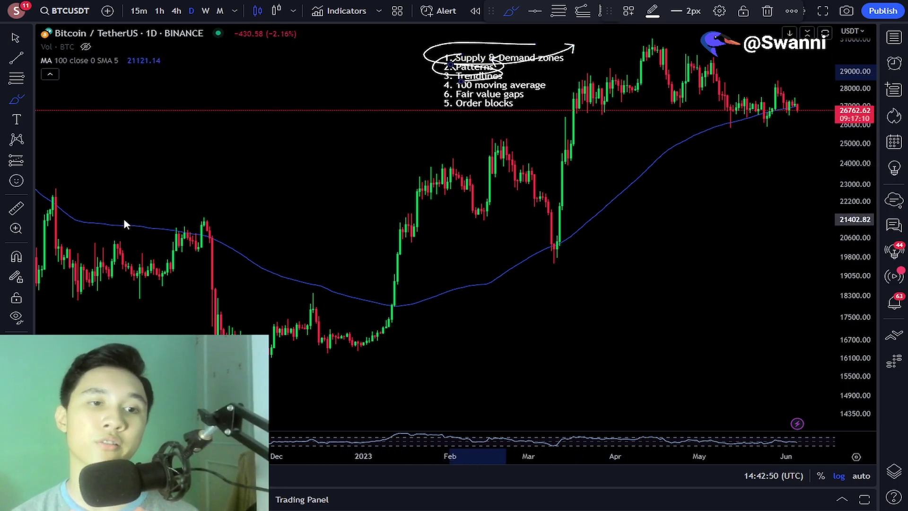
key("ctrl+z")
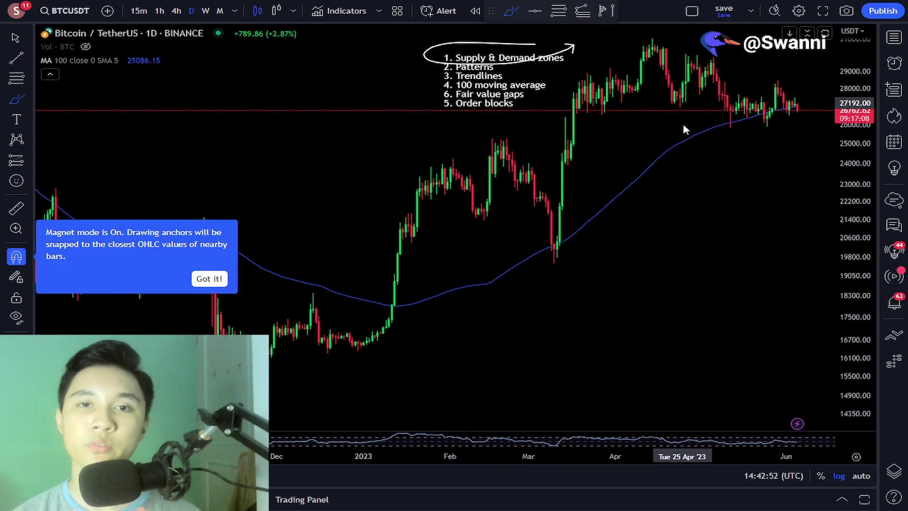
key("ctrl+z")
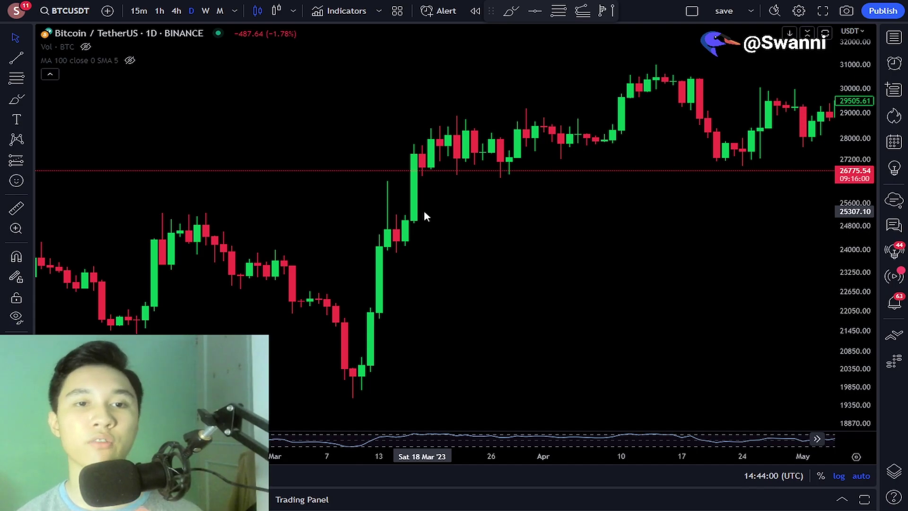
- Brush temporary marks on the 17 March 2023 candle and around the 13 and 14 March candles, and remove them
left_click(17, 99)
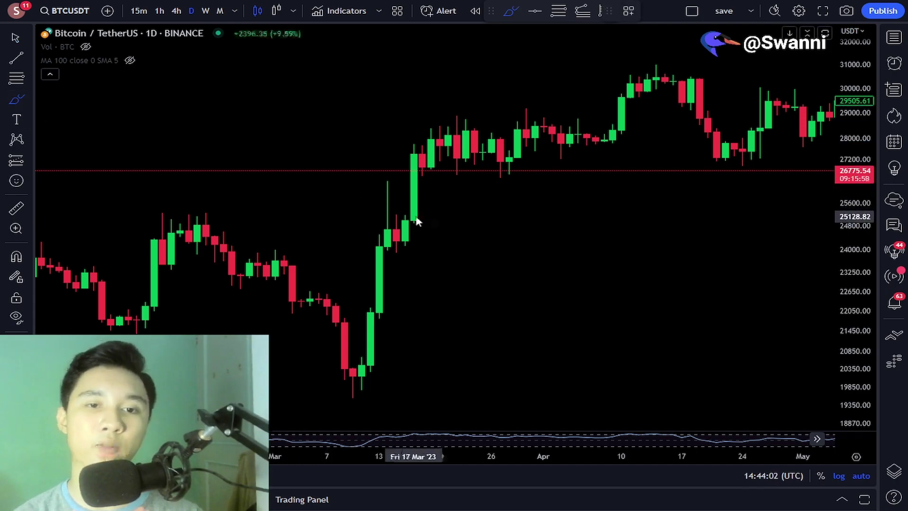
mouse_move(415, 222)
left_mouse_down()
mouse_move(422, 198)
mouse_move(412, 150)
mouse_move(413, 201)
left_mouse_up()
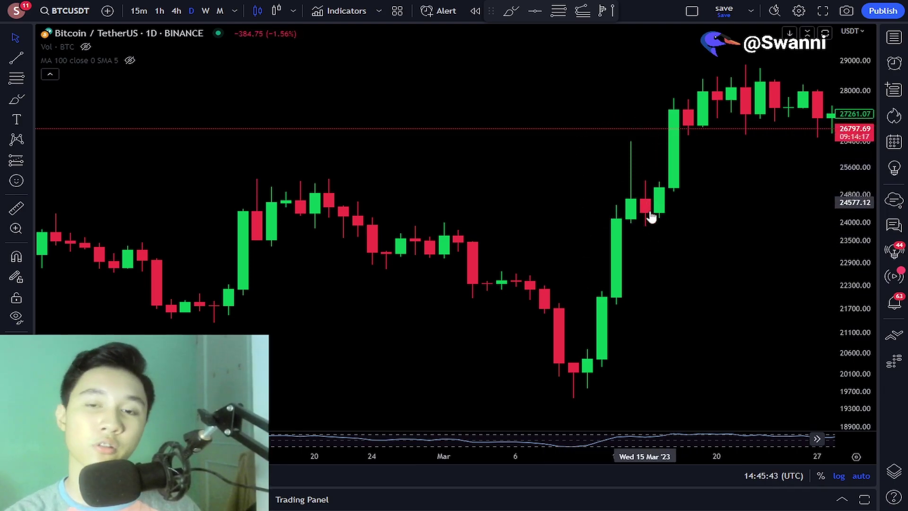
scroll(688, 270, "up", 1)
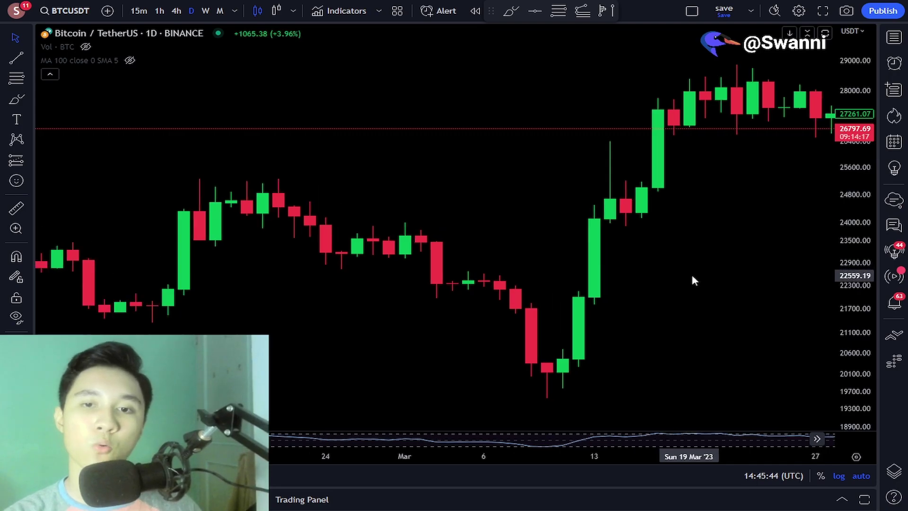
left_click(16, 101)
mouse_move(609, 206)
left_mouse_down()
mouse_move(578, 282)
mouse_move(607, 204)
mouse_move(580, 199)
left_mouse_up()
left_click(16, 346)
- Draw a rectangle over the mid-March 2023 gap, from 12 to 20 March, between about 22026 and 24156
left_click(12, 105)
left_click(61, 143)
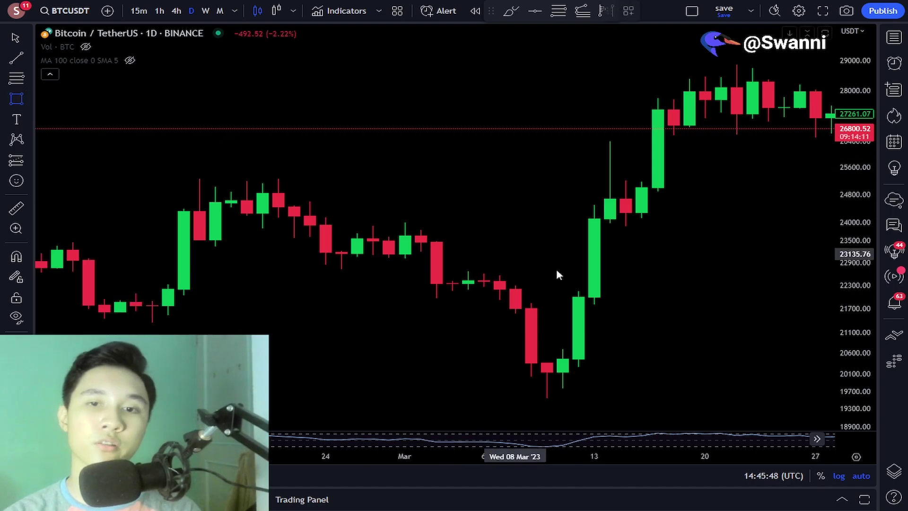
mouse_move(602, 284)
left_mouse_down()
mouse_move(677, 215)
mouse_move(708, 217)
left_mouse_up()
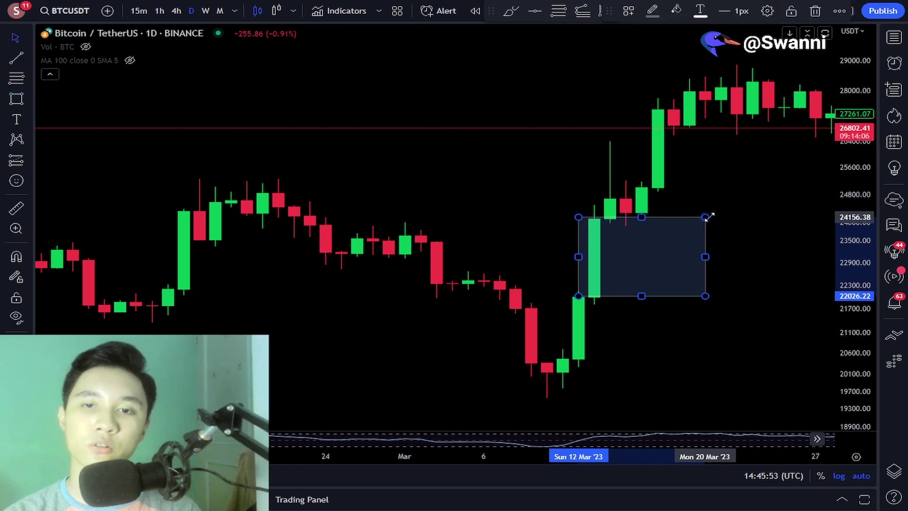
- Place the mid-March gap rectangle behind the candles and label it FVG
right_click(679, 217)
mouse_move(727, 235)
left_click(847, 293)
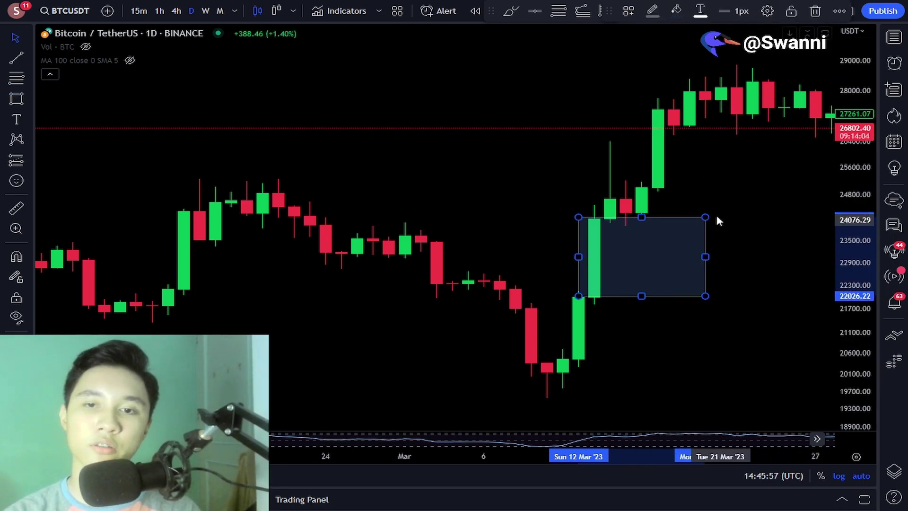
scroll(716, 212, "up", 3)
left_click(714, 210)
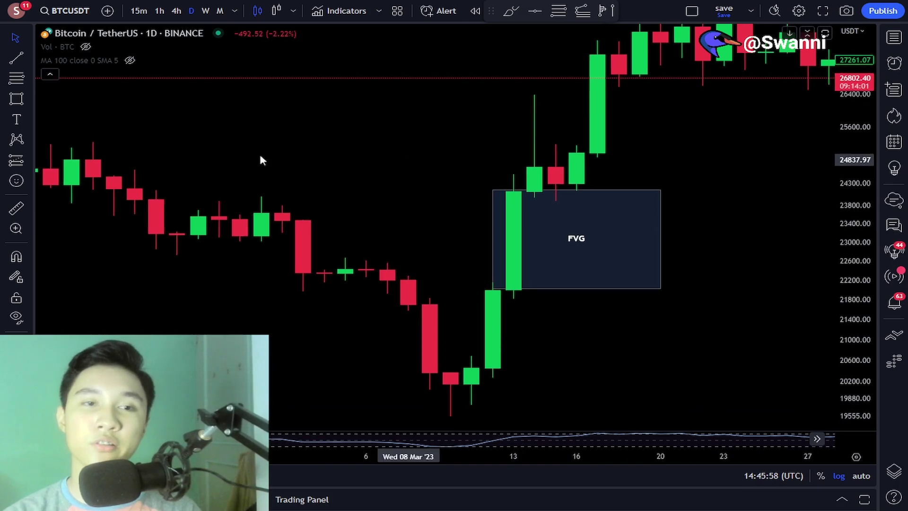
- Brush a mark over the 16 March 2023 candle above the FVG rectangle and undo it
left_click(24, 103)
left_click(66, 97)
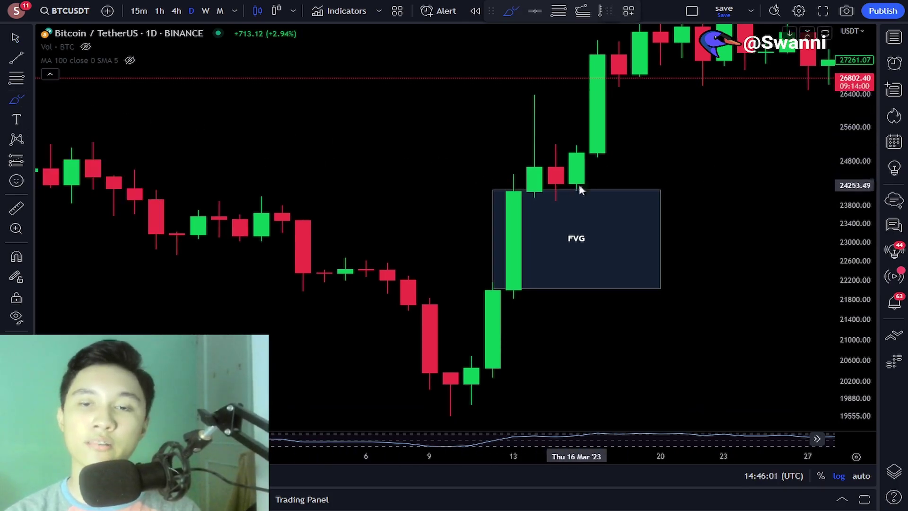
mouse_move(576, 163)
left_mouse_down()
mouse_move(575, 180)
mouse_move(573, 164)
left_mouse_up()
key("ctrl+z")
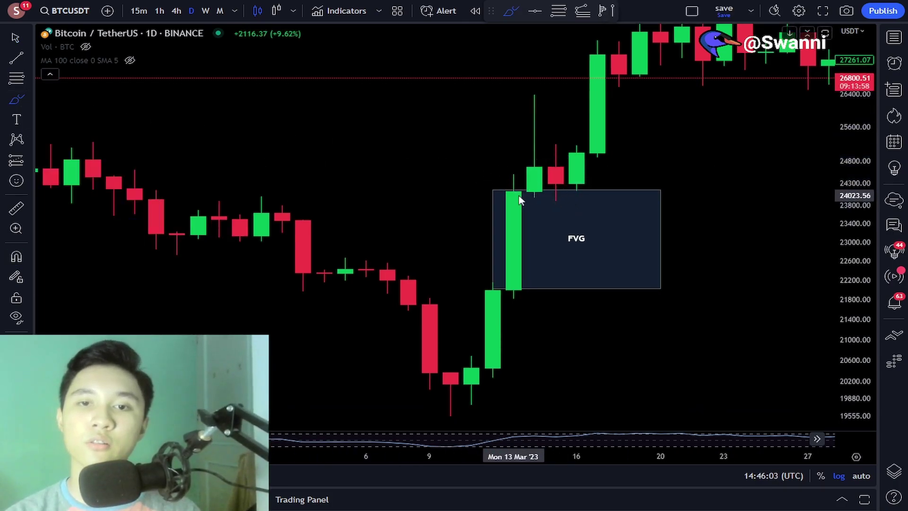
- Brush a wavy arrow from the 15 March candle into the FVG rectangle and lines along the rectangle's upper edge, undoing each
mouse_move(494, 190)
left_mouse_down()
mouse_move(573, 189)
mouse_move(600, 268)
left_mouse_up()
key("ctrl+z")
scroll(527, 180, "up", 1)
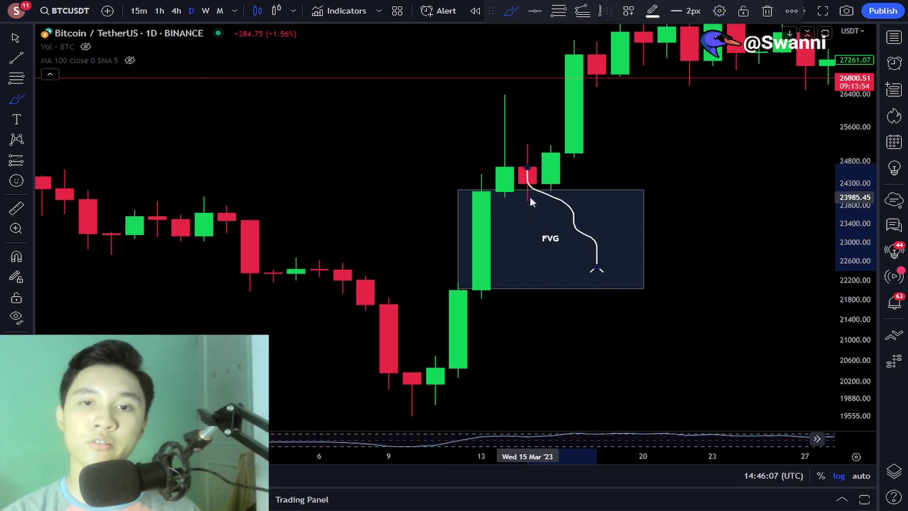
key("ctrl+z")
left_click_drag(573, 191, 552, 188)
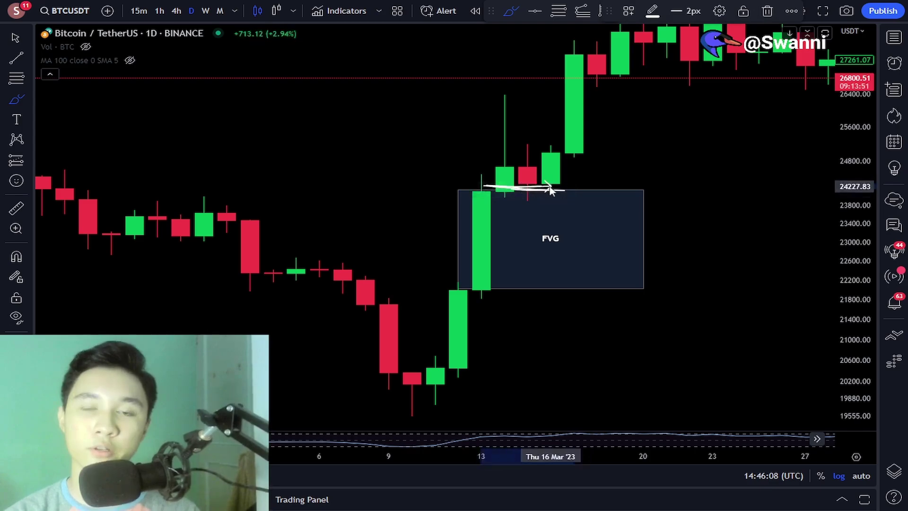
key("ctrl+z")
- Circle the area between the 14 and 16 March candles at the FVG rectangle's upper edge and undo the circle
scroll(636, 220, "up", 1)
left_click_drag(864, 261, 864, 231)
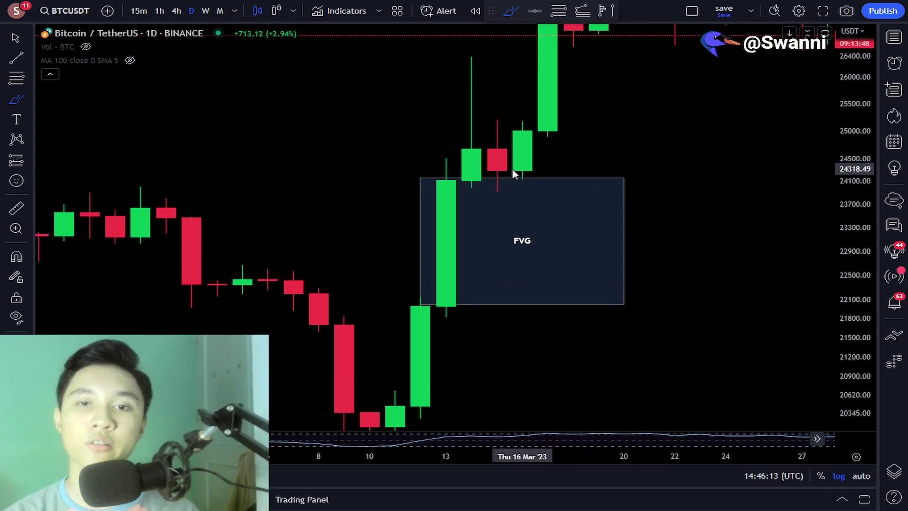
mouse_move(519, 169)
left_mouse_down()
mouse_move(471, 179)
mouse_move(529, 175)
mouse_move(497, 171)
mouse_move(515, 181)
mouse_move(476, 175)
mouse_move(526, 171)
left_mouse_up()
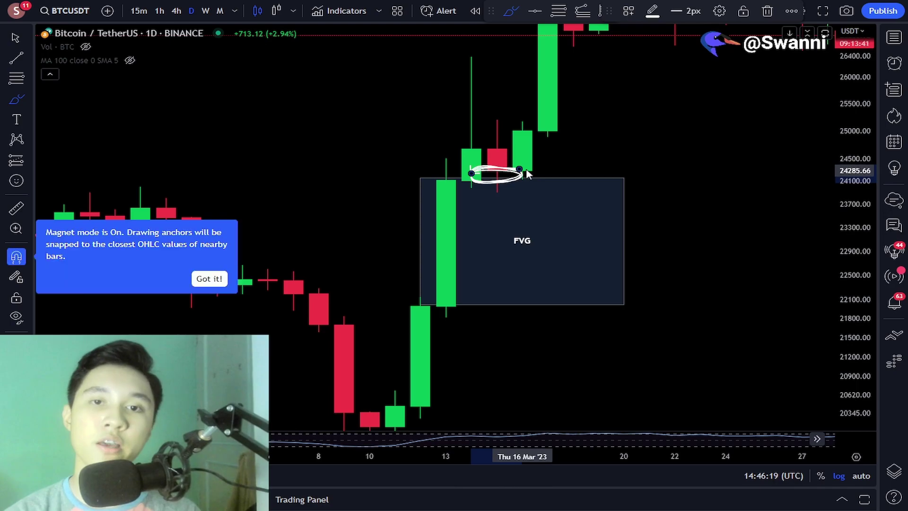
key("ctrl+z")
- Brush an arrow from the 15 March low up to the highs around 20 March 2023 and undo it
left_click_drag(843, 128, 843, 160)
mouse_move(496, 194)
left_mouse_down()
mouse_move(564, 143)
mouse_move(607, 85)
left_mouse_up()
key("ctrl+z")
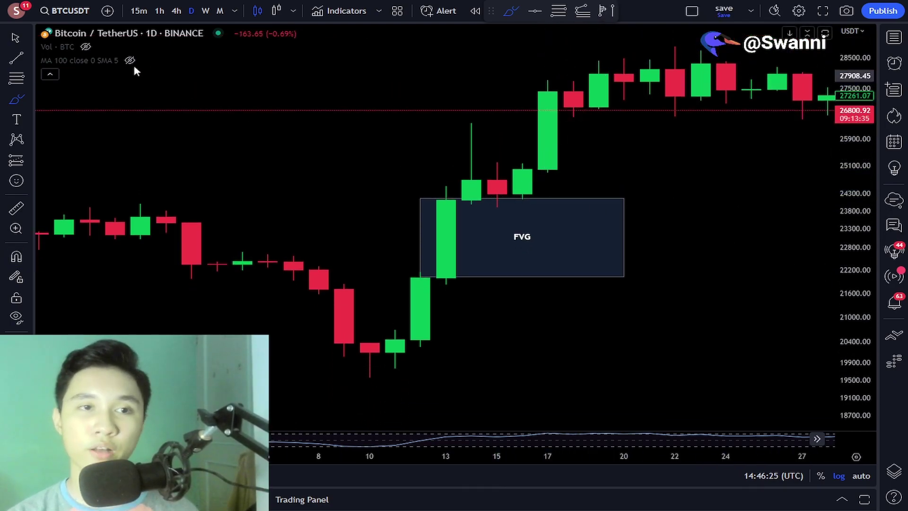
- Extend the right edge of the upper FVG rectangle to 22 March 2023
left_click(5, 37)
right_click(651, 166)
left_click(706, 176)
scroll(766, 210, "up", 4)
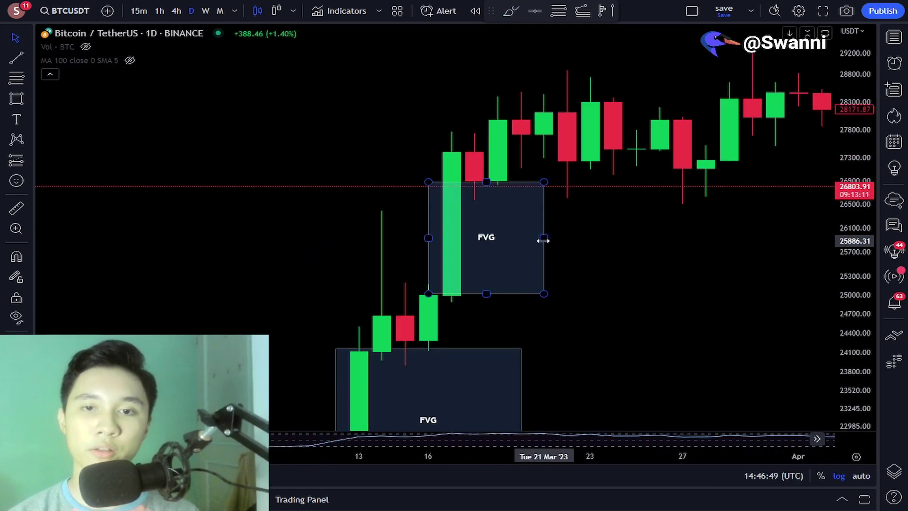
left_click_drag(543, 240, 567, 242)
left_click_drag(647, 263, 659, 247)
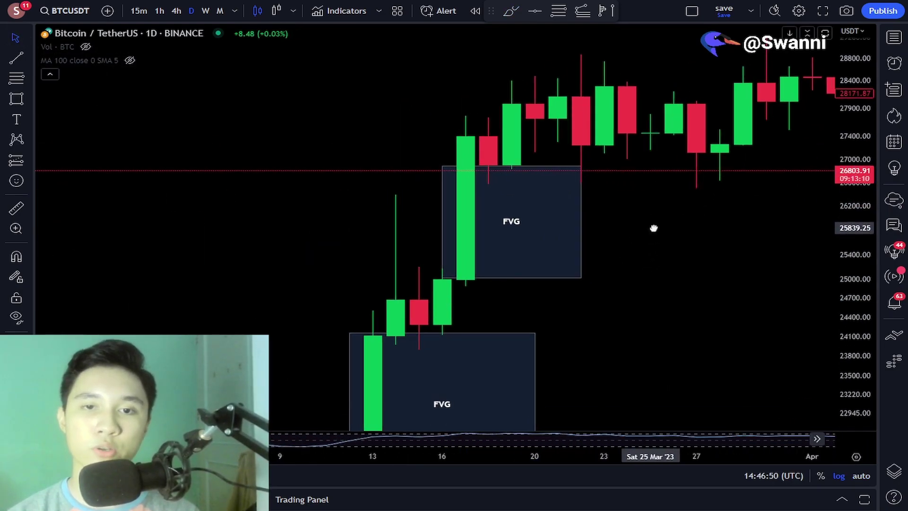
- Circle the candle lows touching the top of the upper FVG rectangle and brush an arrow from there up to the late March 2023 highs
left_click(14, 101)
left_click(71, 97)
scroll(396, 163, "up", 2)
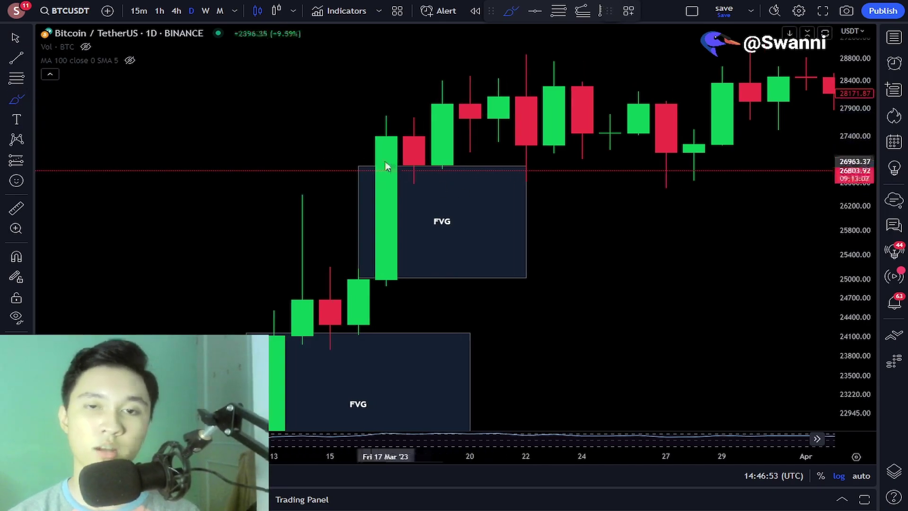
mouse_move(437, 157)
left_mouse_down()
mouse_move(388, 160)
mouse_move(444, 173)
mouse_move(439, 157)
mouse_move(685, 121)
mouse_move(698, 94)
left_mouse_up()
scroll(459, 153, "down", 5)
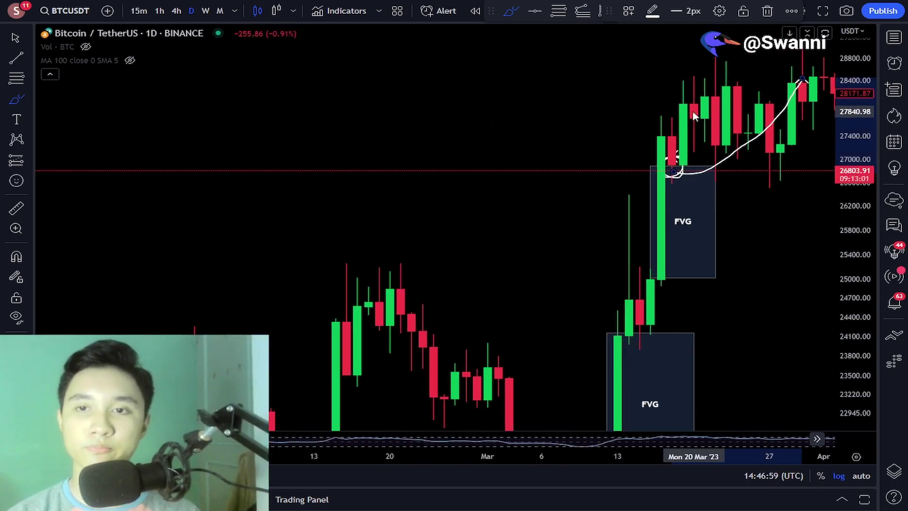
- Delete the brushed arrow and circle at the upper FVG rectangle and reset the chart view
key("Escape")
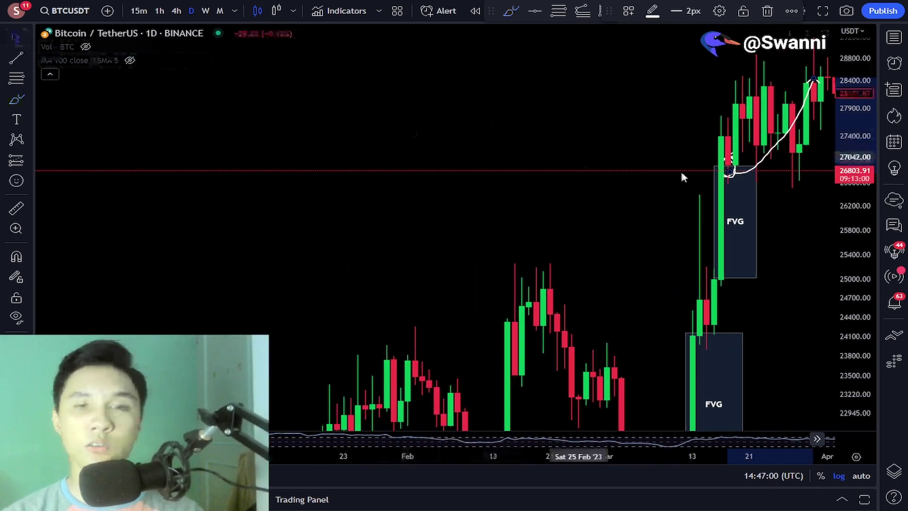
left_click(768, 164)
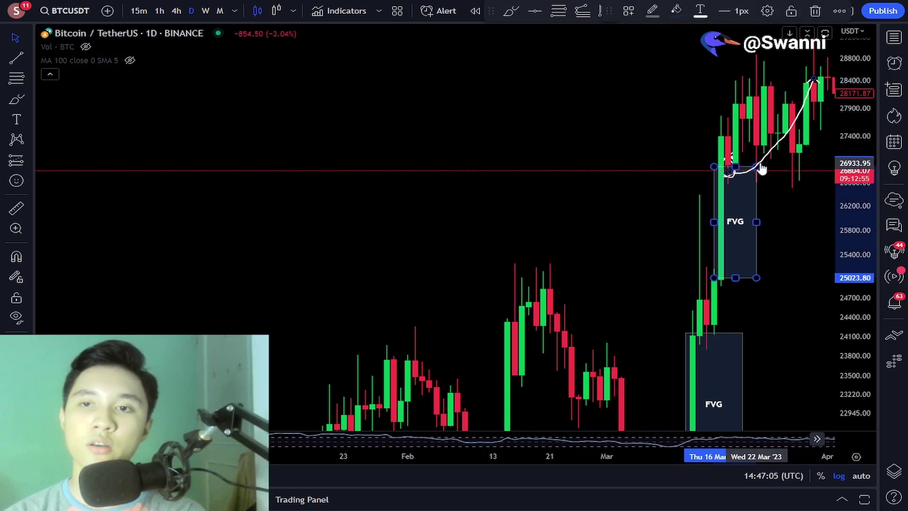
left_click(767, 166)
key("Delete")
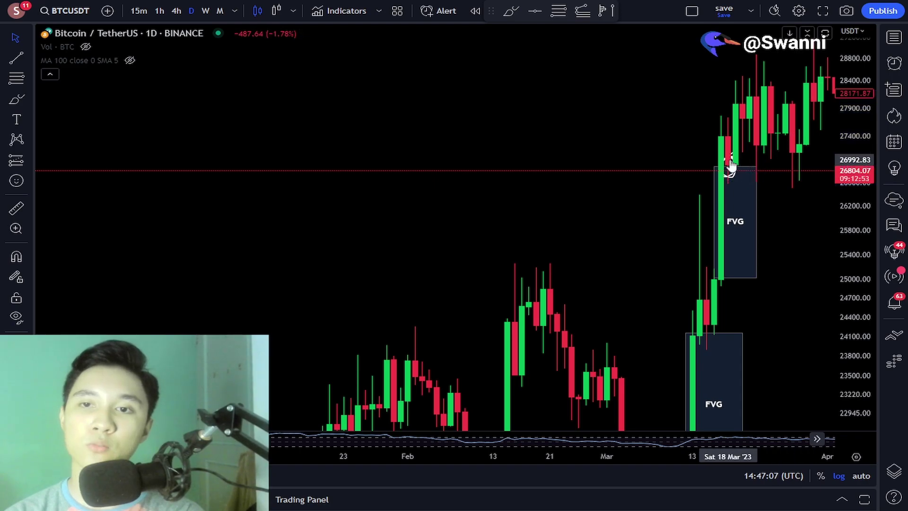
right_click(611, 149)
left_click(648, 160)
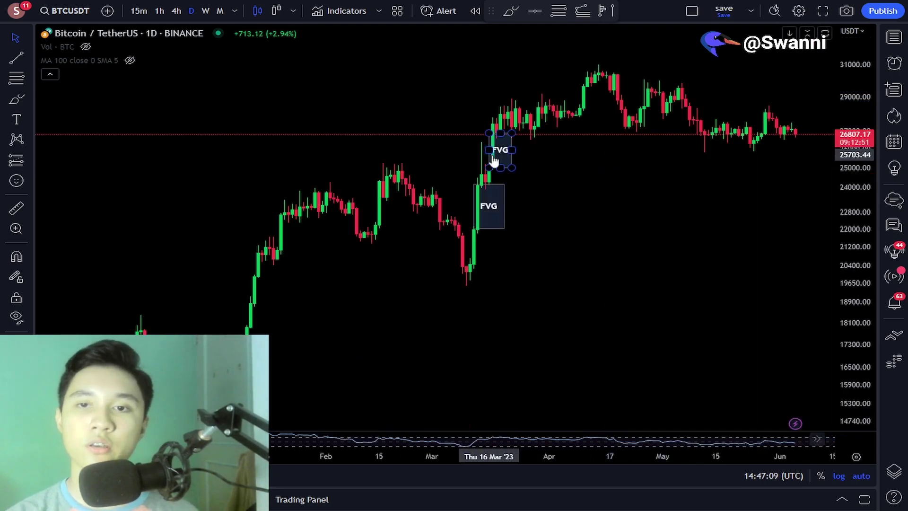
- Delete the upper FVG rectangle on the March 2023 rally and select the lower FVG rectangle
left_click(506, 160)
key("Delete")
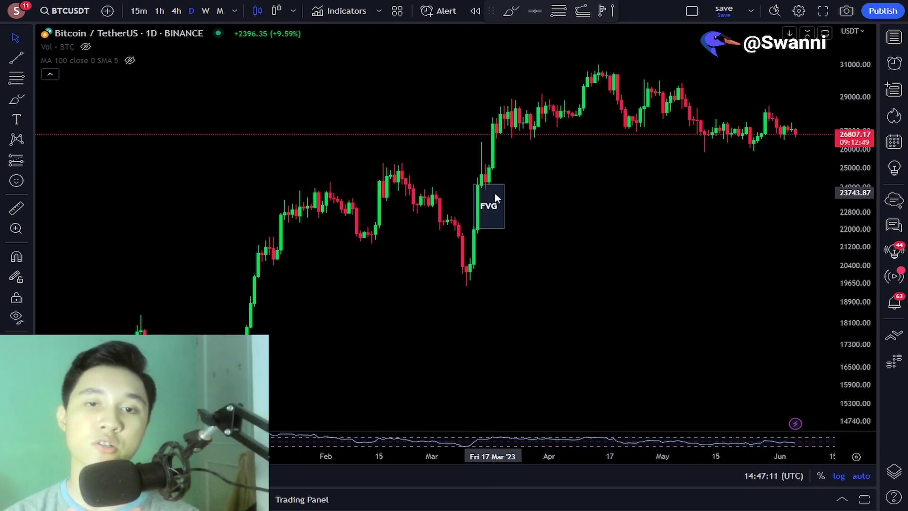
left_click(502, 208)
scroll(502, 208, "down", 2)
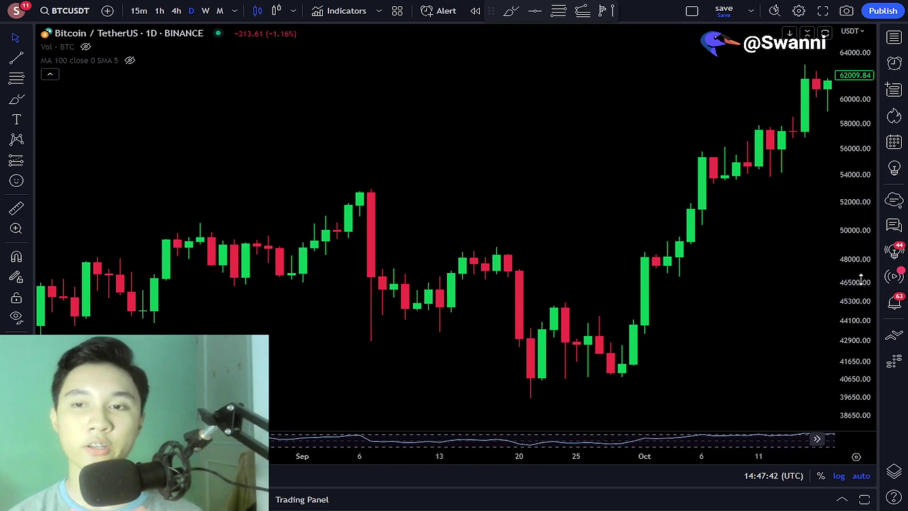
- Draw a rectangle over the price gap from 6 September 2021 at 51717.02 to 21 September 2021 at 47084.06
left_click_drag(861, 259, 857, 276)
scroll(727, 291, "down", 1)
left_click_drag(724, 285, 663, 243)
left_click(25, 99)
left_click(57, 142)
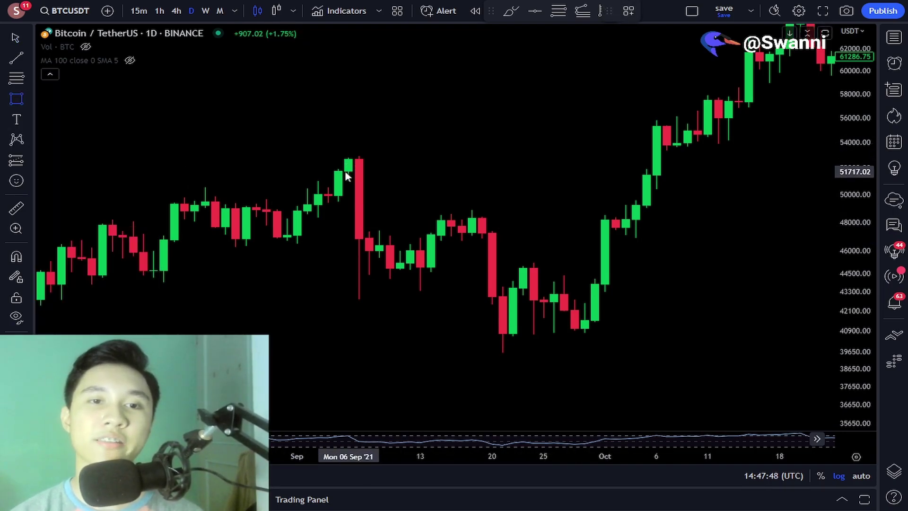
mouse_move(348, 171)
left_mouse_down()
mouse_move(391, 237)
mouse_move(502, 235)
left_mouse_up()
- Apply the saved template with the FVG label to the September 2021 rectangle
right_click(459, 172)
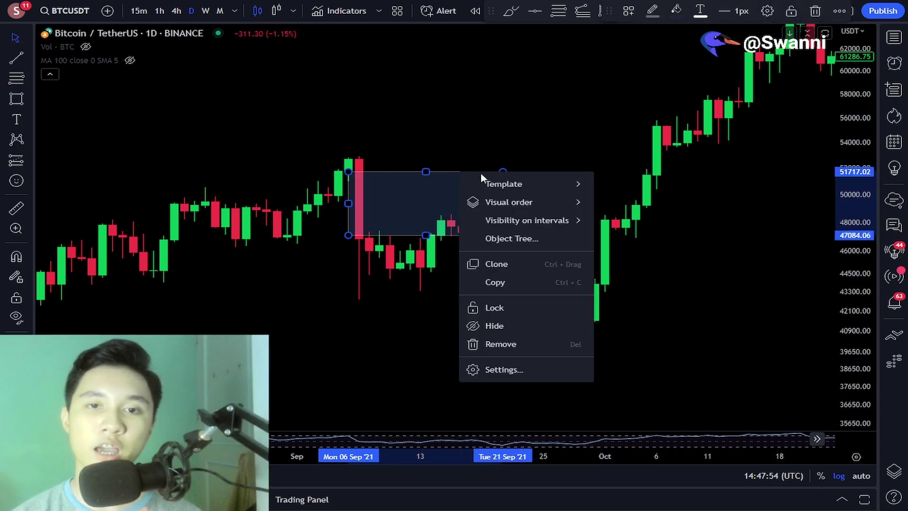
mouse_move(558, 183)
left_click(632, 251)
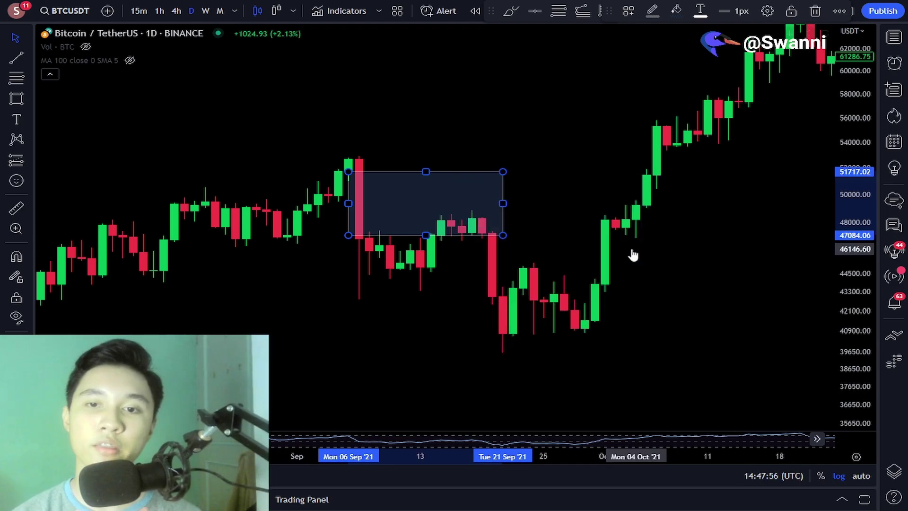
left_click_drag(556, 118, 630, 121)
left_click_drag(850, 245, 848, 172)
scroll(713, 236, "up", 1)
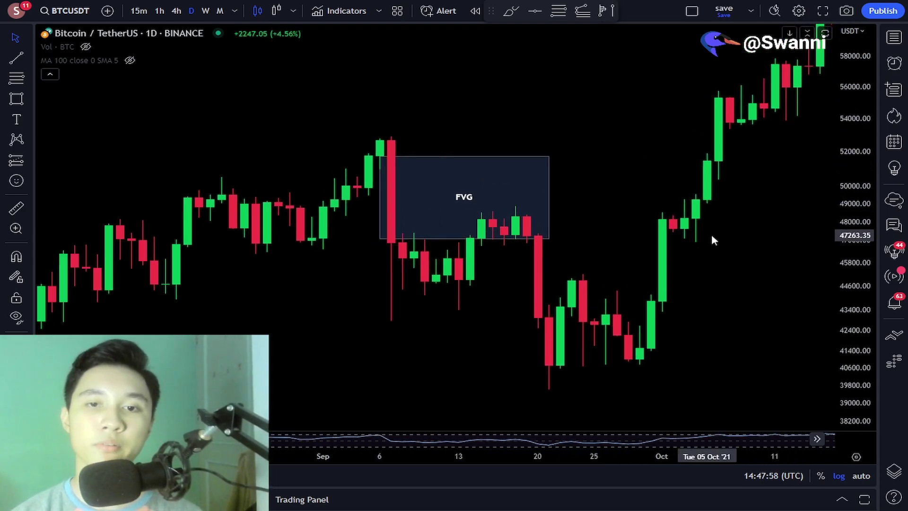
- Brush the price path from the 6 September 2021 high through the FVG down to the 21 September low, and undo the strokes
left_click(27, 99)
left_click(66, 97)
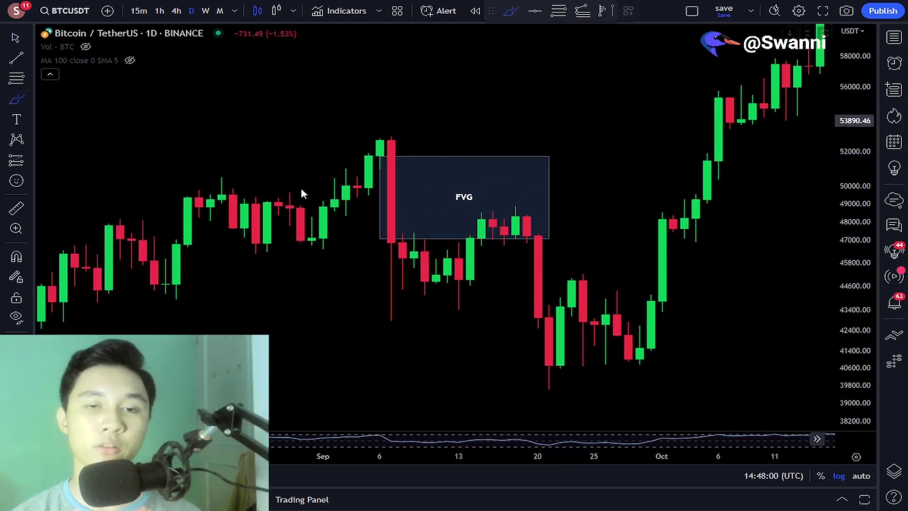
mouse_move(380, 138)
left_mouse_down()
mouse_move(414, 269)
mouse_move(449, 280)
mouse_move(492, 237)
mouse_move(470, 225)
mouse_move(526, 226)
mouse_move(543, 268)
mouse_move(554, 369)
left_mouse_up()
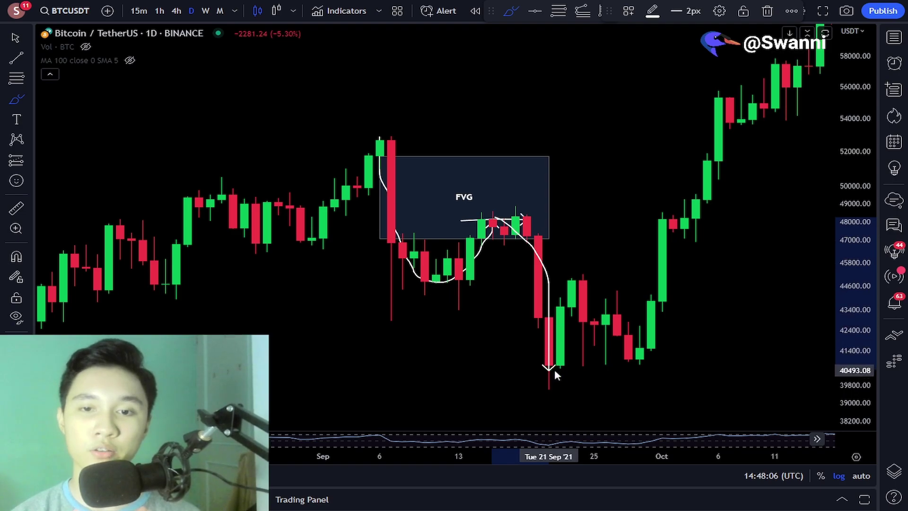
key("ctrl+z")
key("ctrl+z")
key("ctrl+z")
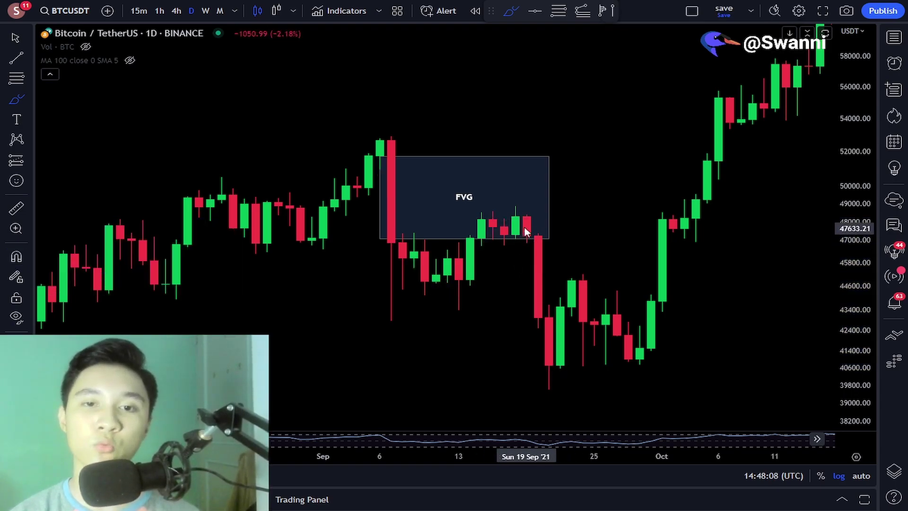
- Brush horizontal strokes over the mid-September candles inside the FVG rectangle and undo them
left_click_drag(472, 221, 546, 219)
mouse_move(466, 211)
left_mouse_down()
mouse_move(547, 216)
mouse_move(532, 226)
left_mouse_up()
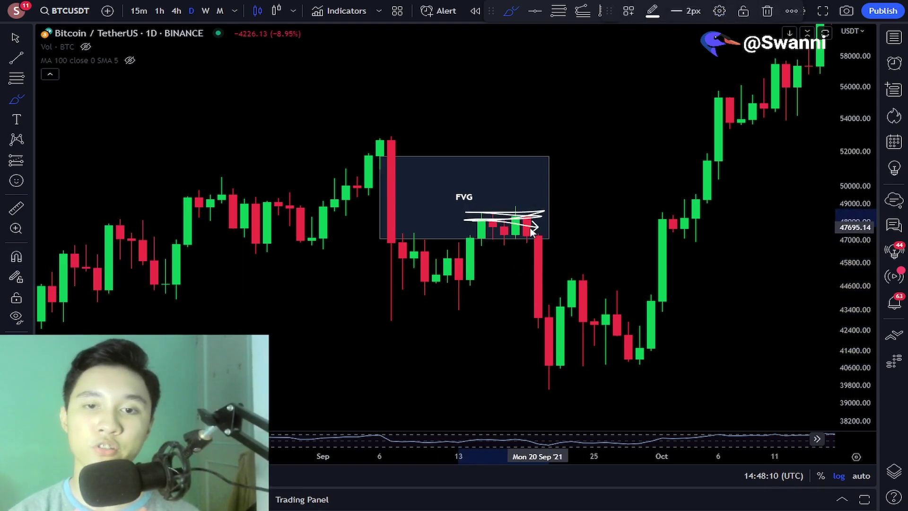
key("ctrl+z")
key("ctrl+z")
key("ctrl+z")
- Brush an arrow from the candles inside the FVG rectangle down to the 21 September 2021 candle and undo it
mouse_move(461, 220)
left_mouse_down()
mouse_move(545, 218)
mouse_move(445, 211)
mouse_move(515, 225)
mouse_move(471, 225)
mouse_move(515, 210)
mouse_move(548, 353)
left_mouse_up()
key("ctrl+z")
key("ctrl+z")
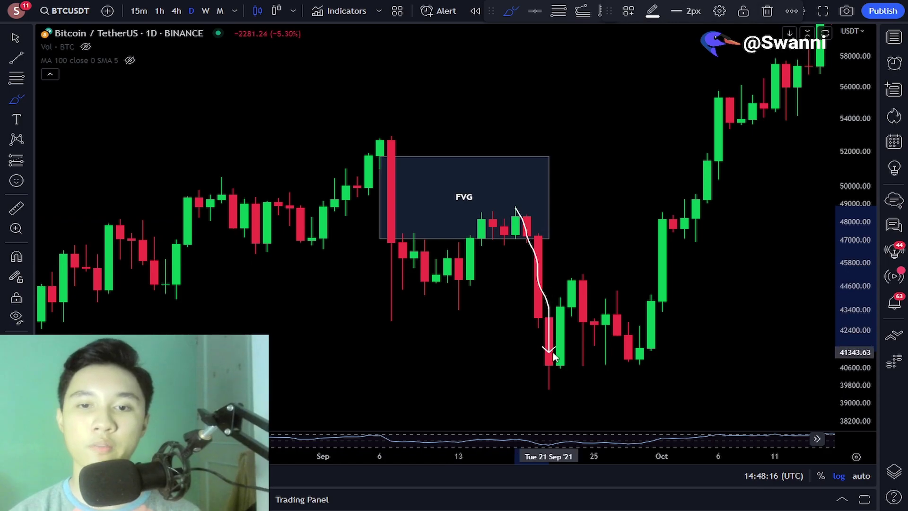
key("ctrl+z")
- Measure the price drop from the 18 September 2021 candle in the FVG to 22 September 2021, and clear the measurement
left_click(515, 217, "shift")
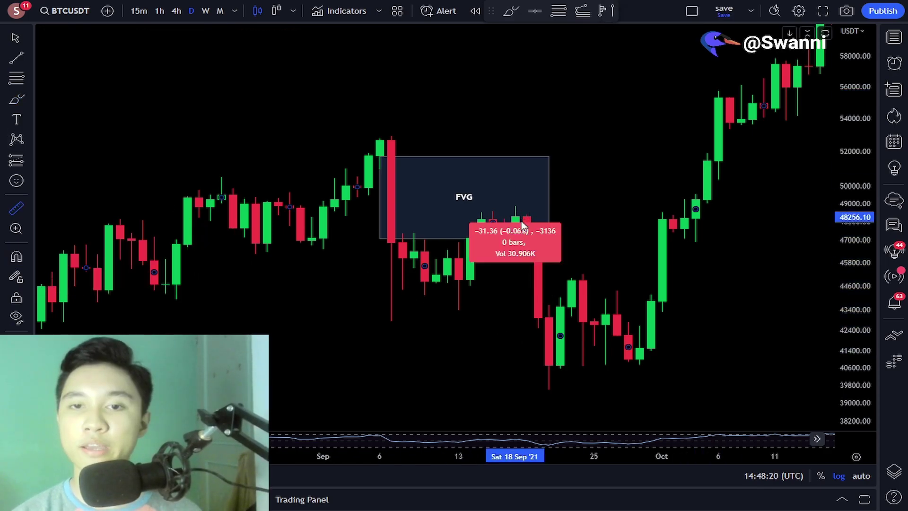
left_click(560, 357)
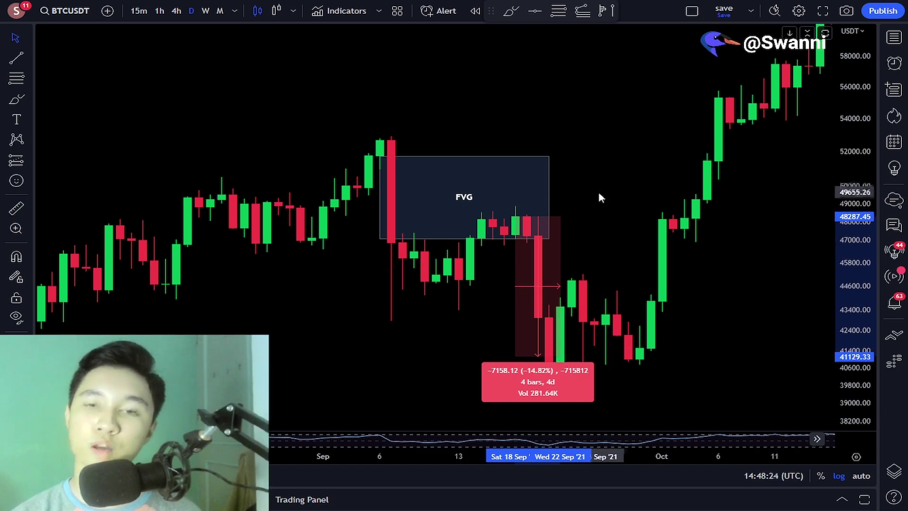
left_click(584, 248)
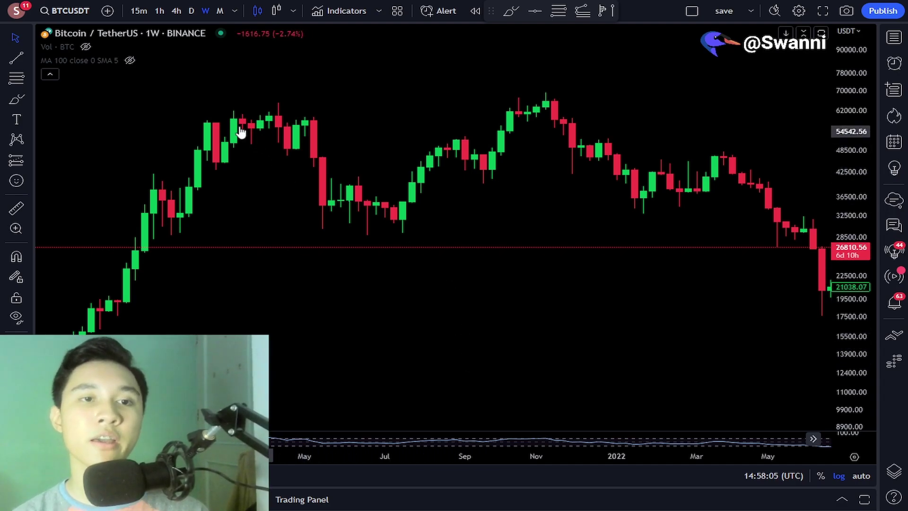
- Draw horizontal trend lines on the weekly chart: resistance at 63350.06 ending 28 March 2022 and support at 30284.83 ending 9 May 2022
key("alt+t")
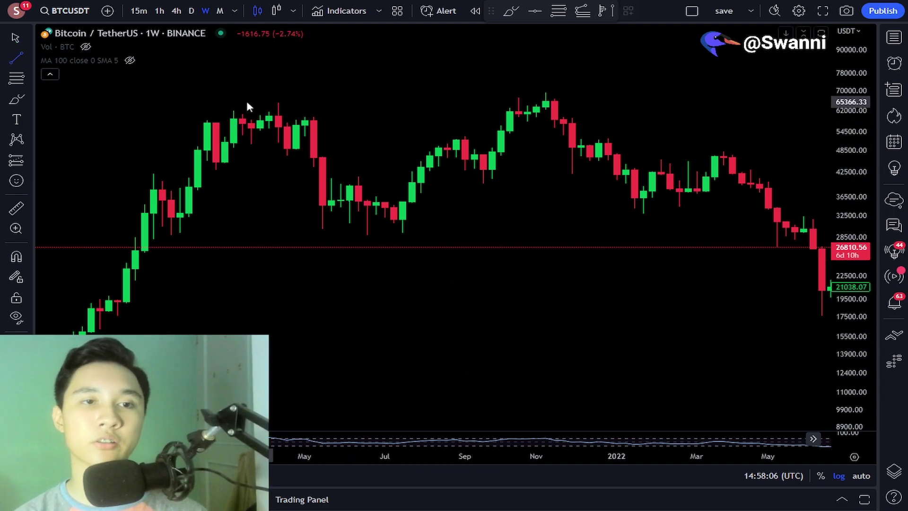
left_click(214, 108)
left_click(726, 126, "shift")
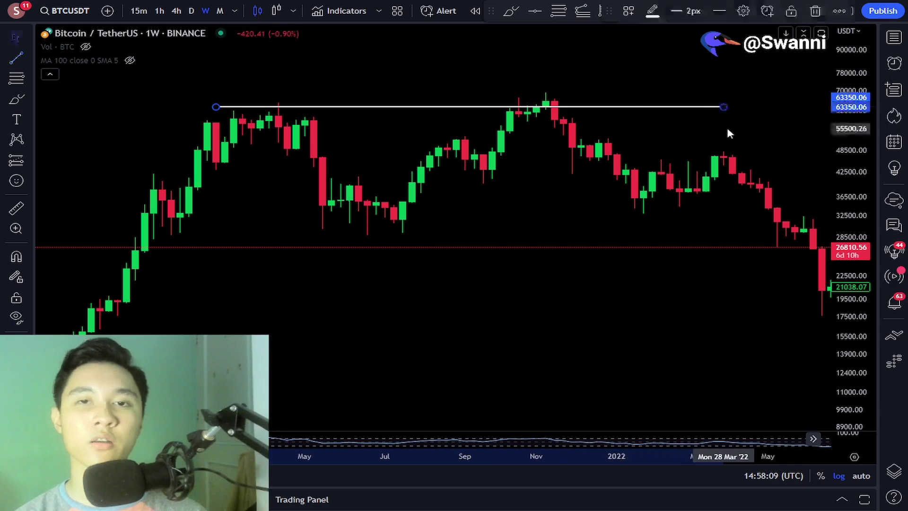
left_click(16, 58)
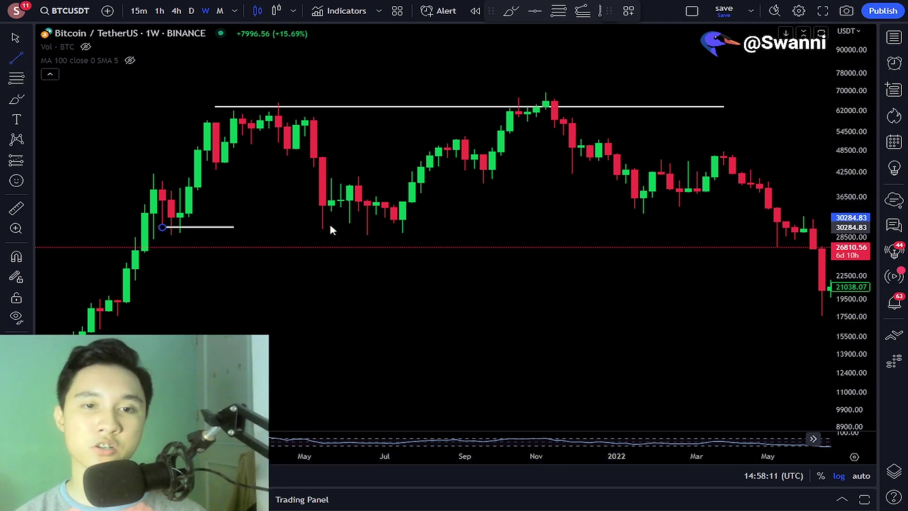
left_click(776, 222)
- Brush a stroke along the resistance line and an arrow falling from it to late May 2021, removing each one
left_click(16, 99)
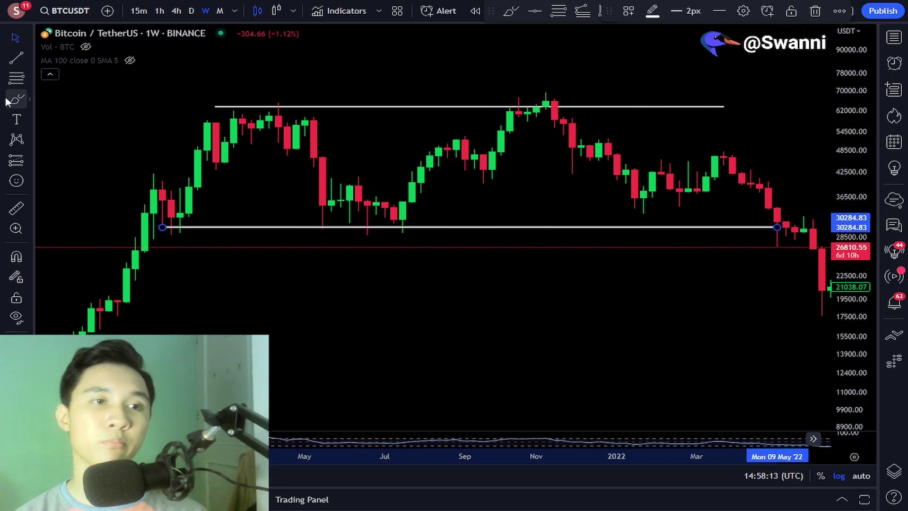
left_click_drag(242, 113, 342, 114)
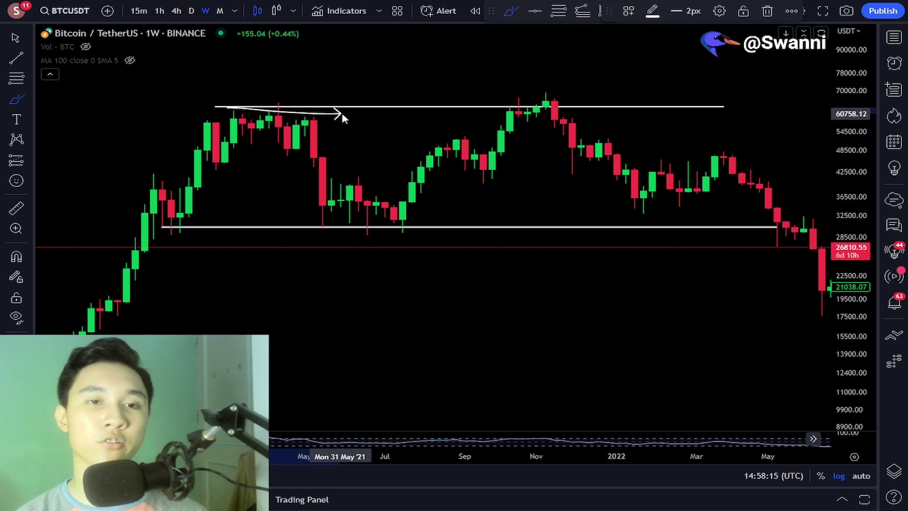
key("ctrl+z")
left_click_drag(263, 100, 342, 196)
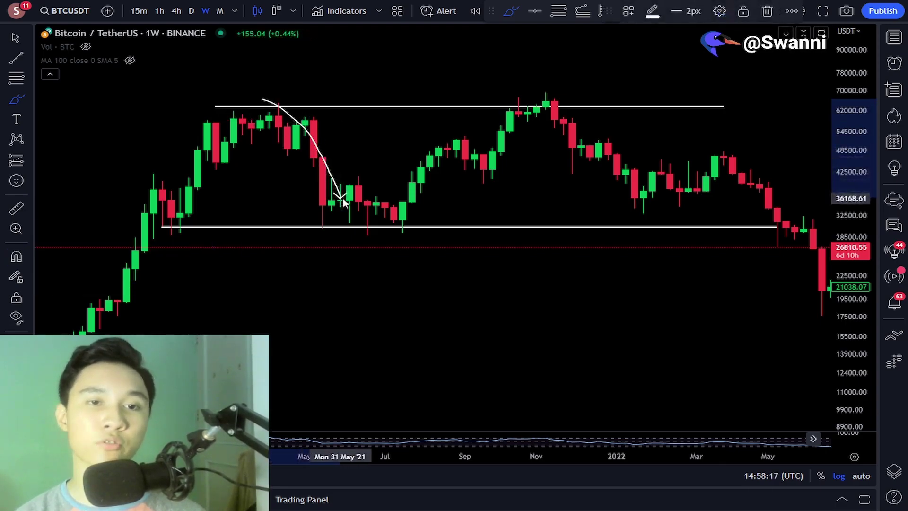
key("Delete")
- Measure the May 2021 price drop from the resistance line to the support line, and clear the measurement
left_click(16, 208)
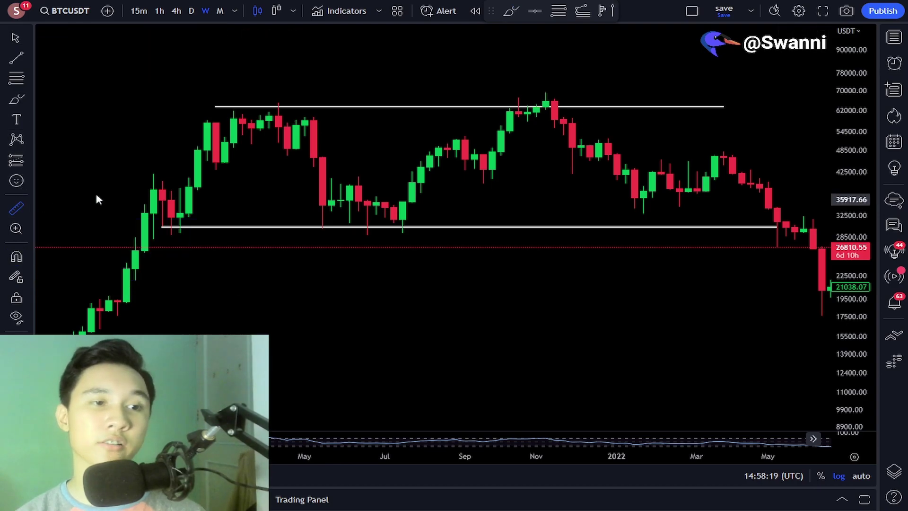
left_click(305, 113)
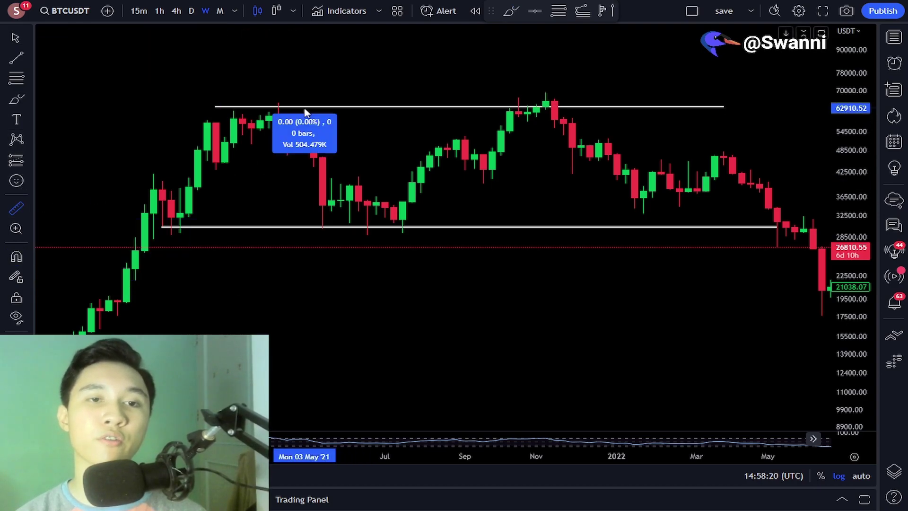
left_click(338, 222)
left_click(358, 155)
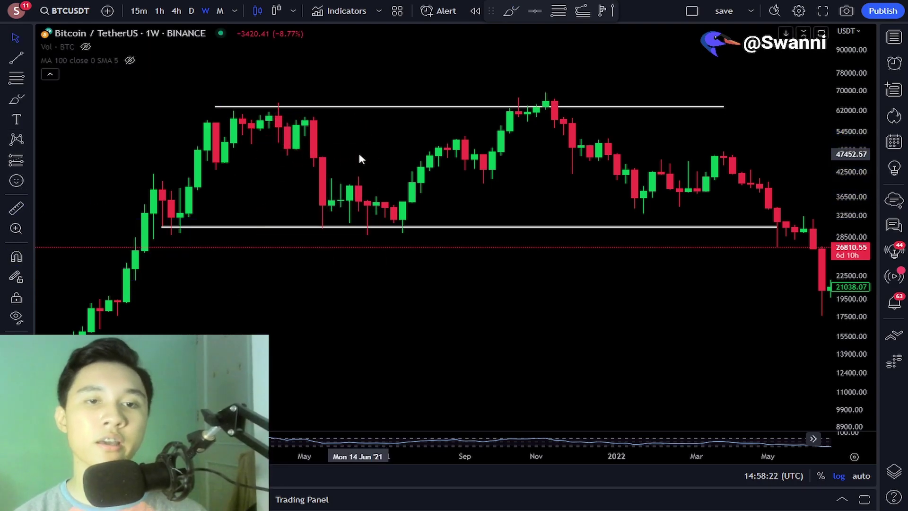
- Brush loops along the support line and a wave bouncing between support and resistance, undoing each one
left_click(16, 99)
left_click_drag(174, 229, 442, 231)
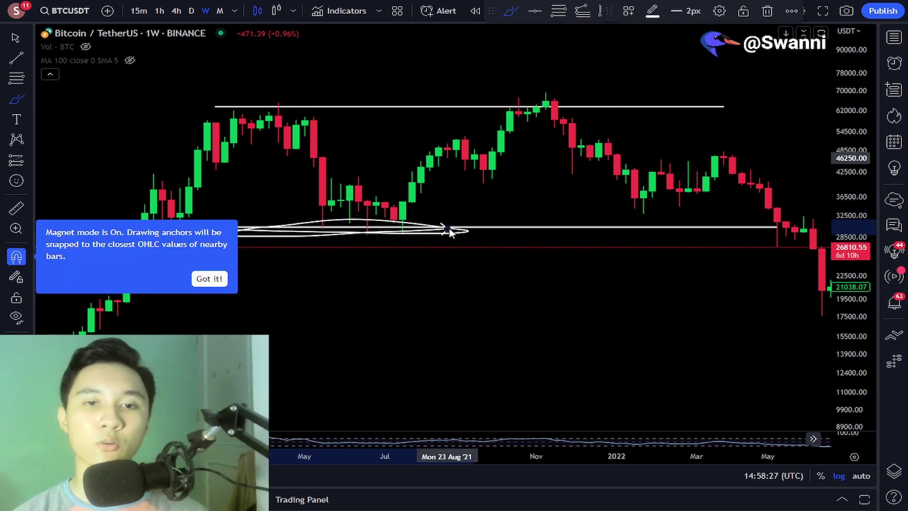
key("ctrl+z")
mouse_move(392, 225)
left_mouse_down()
mouse_move(519, 109)
mouse_move(634, 199)
mouse_move(714, 194)
mouse_move(747, 114)
left_mouse_up()
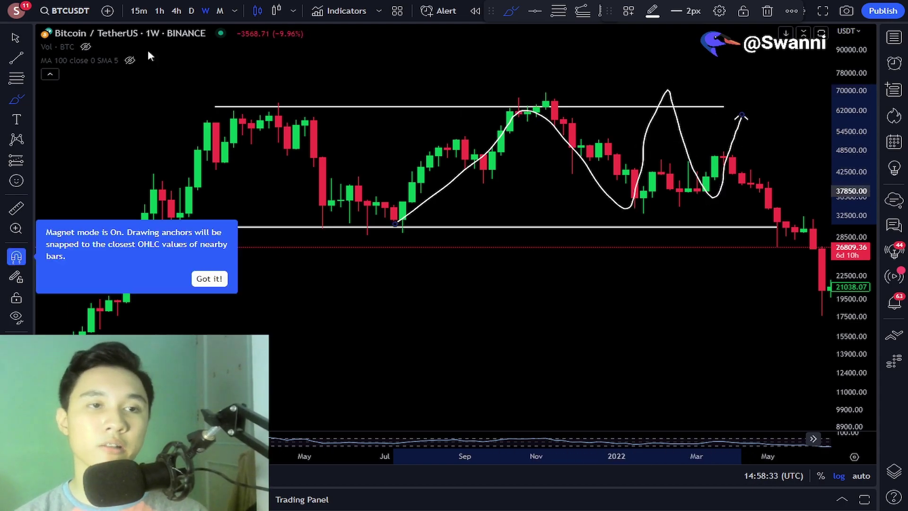
key("ctrl+z")
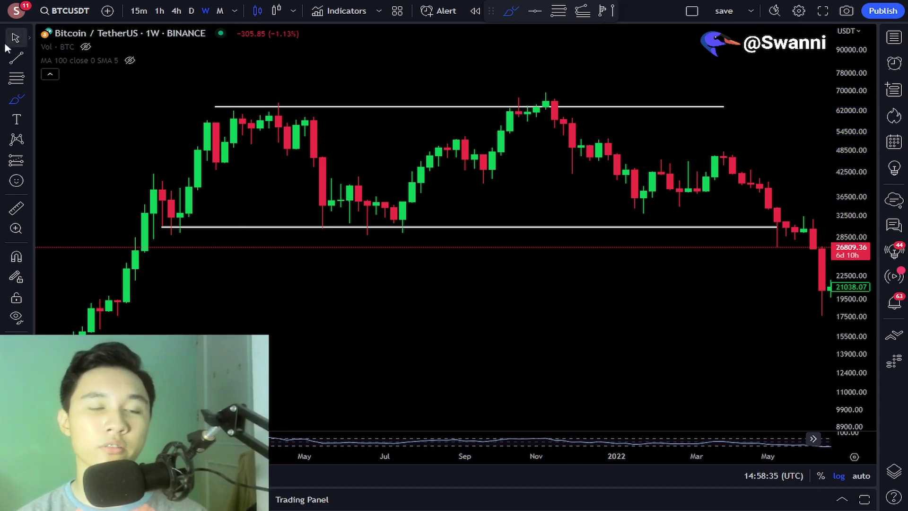
- Delete the horizontal resistance and support lines from the weekly chart
left_click(14, 40)
left_click(492, 108)
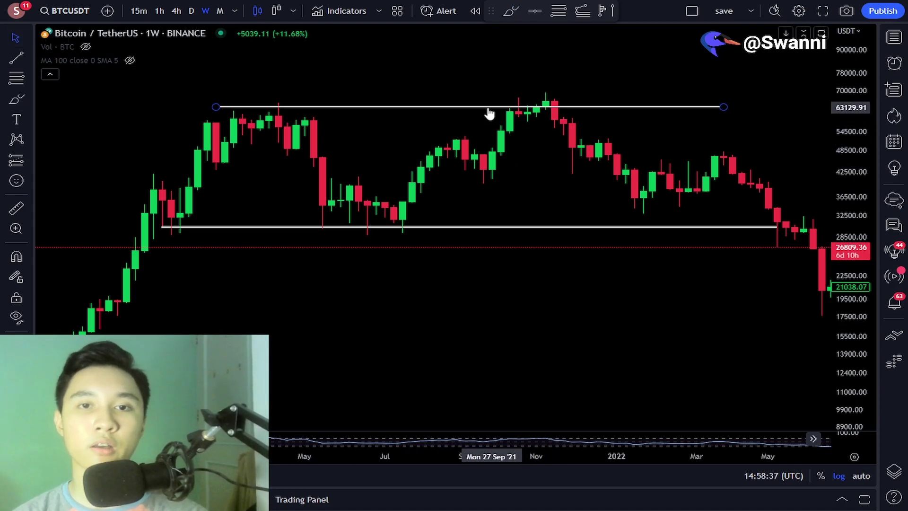
key("Delete")
left_click(619, 228)
key("Delete")
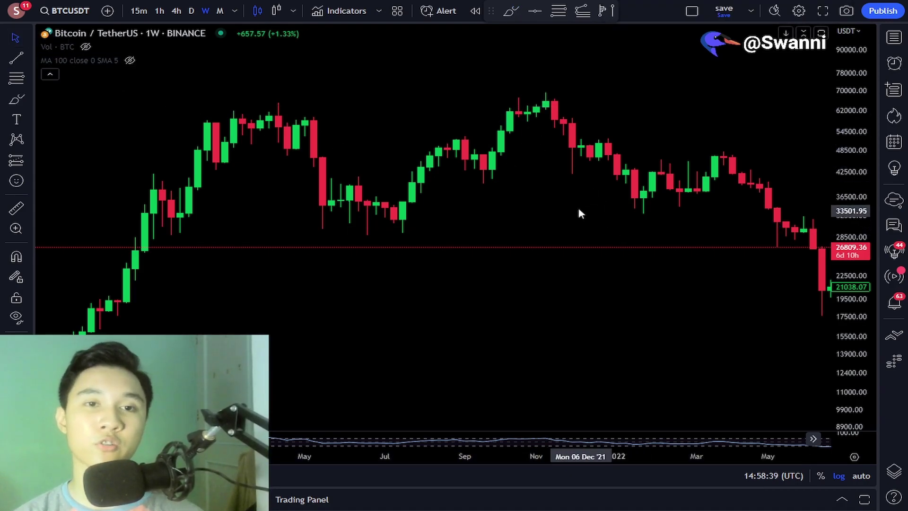
- Brush a stroke from the April 2021 highs to late 2021, brush a short mark above the March 2022 high, and undo that mark
left_click(7, 98)
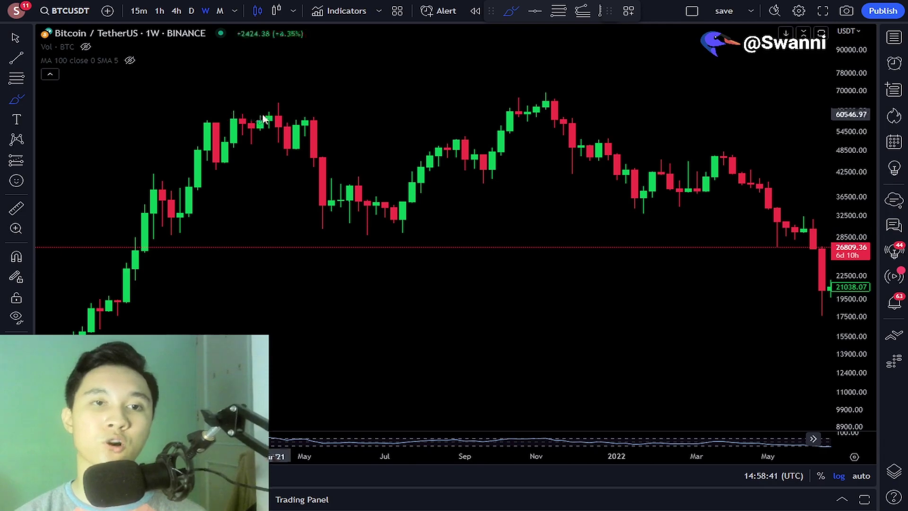
left_click_drag(261, 107, 581, 158)
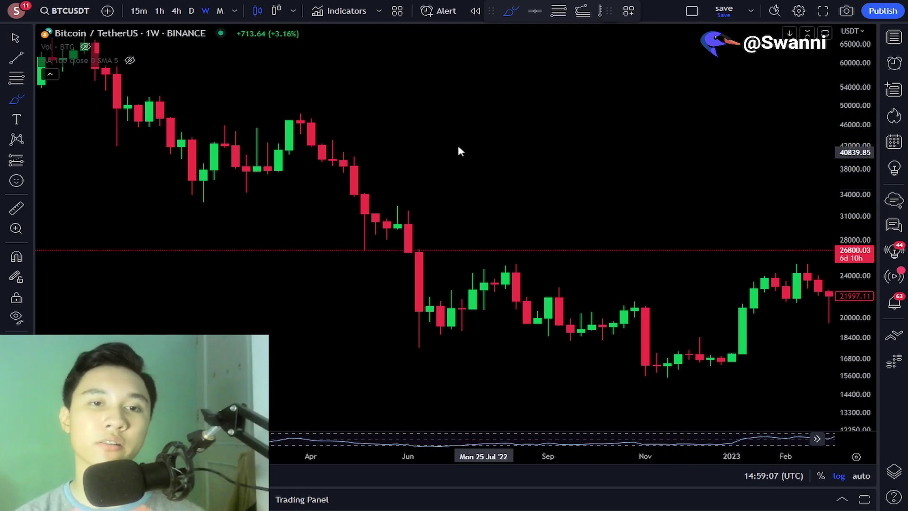
mouse_move(291, 105)
left_mouse_down()
mouse_move(473, 260)
mouse_move(383, 324)
mouse_move(270, 132)
mouse_move(310, 98)
left_mouse_up()
key("ctrl+z")
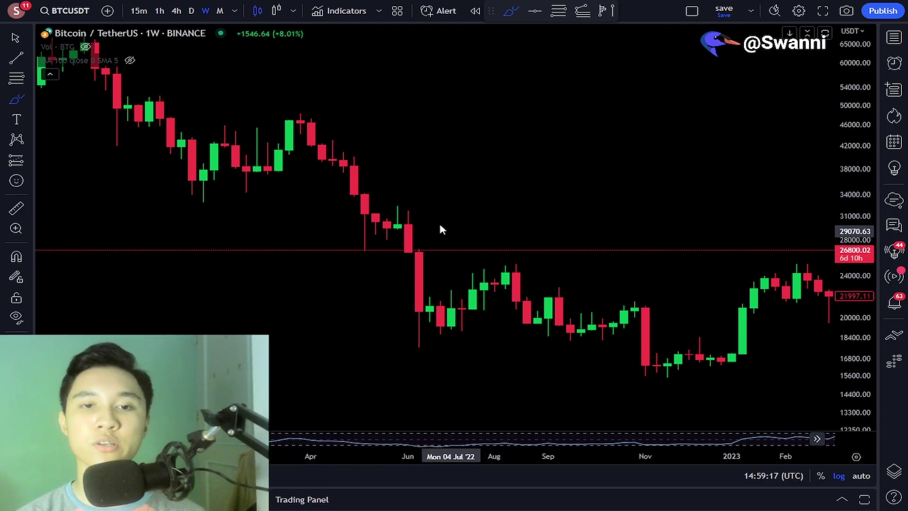
- Brush an arrow from the late March 2022 high down to the summer lows and circle the 30 May 2022 candle, undoing each one
left_click_drag(292, 113, 439, 321)
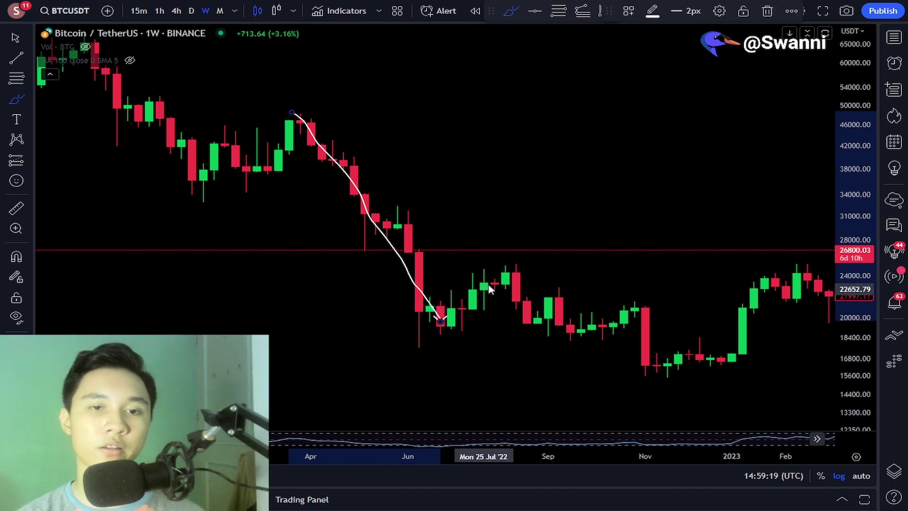
key("ctrl+z")
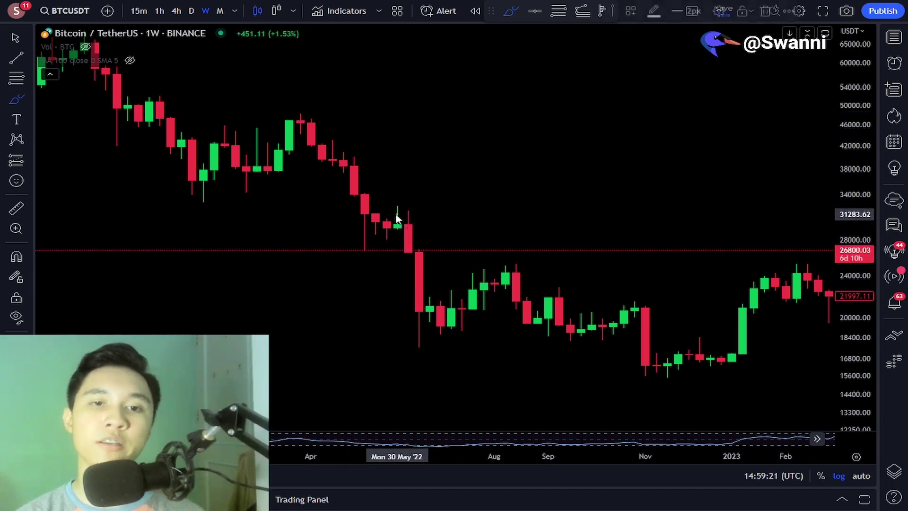
mouse_move(398, 214)
left_mouse_down()
mouse_move(389, 229)
mouse_move(399, 225)
mouse_move(384, 229)
left_mouse_up()
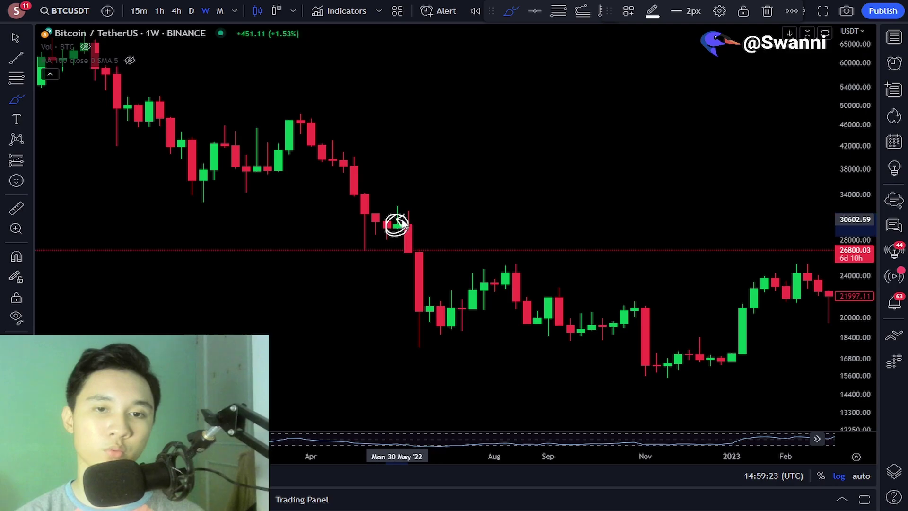
key("ctrl+z")
- Draw a rectangle from the body top to the wick high of the 30 May 2022 candle, extending to mid-July 2022
left_click(29, 99)
left_click(71, 279)
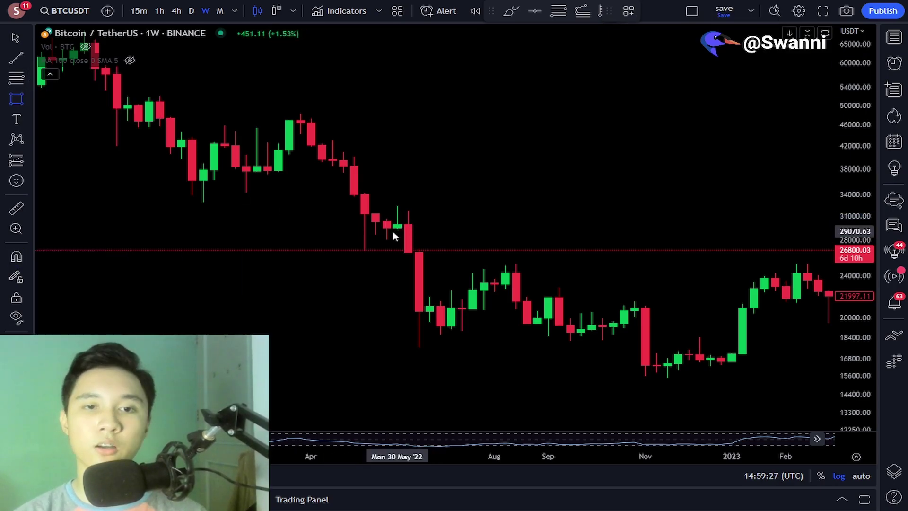
left_click(397, 224)
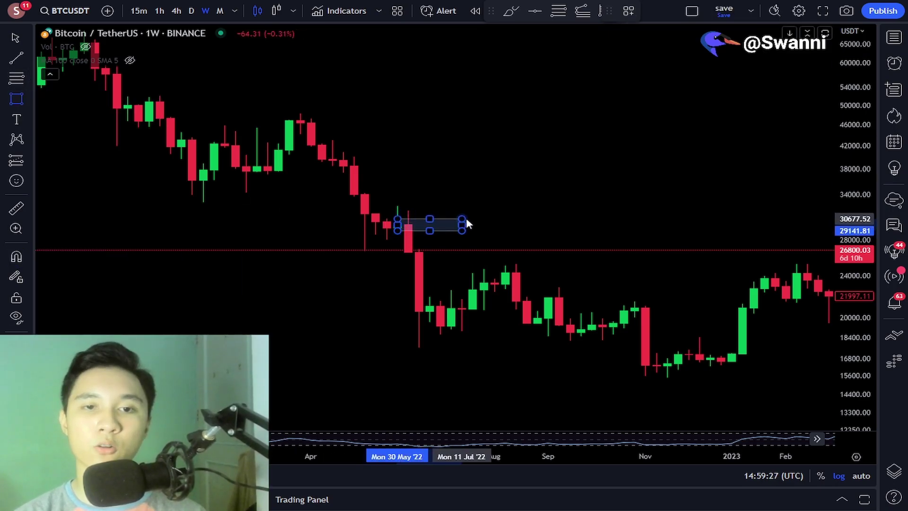
left_click(473, 205)
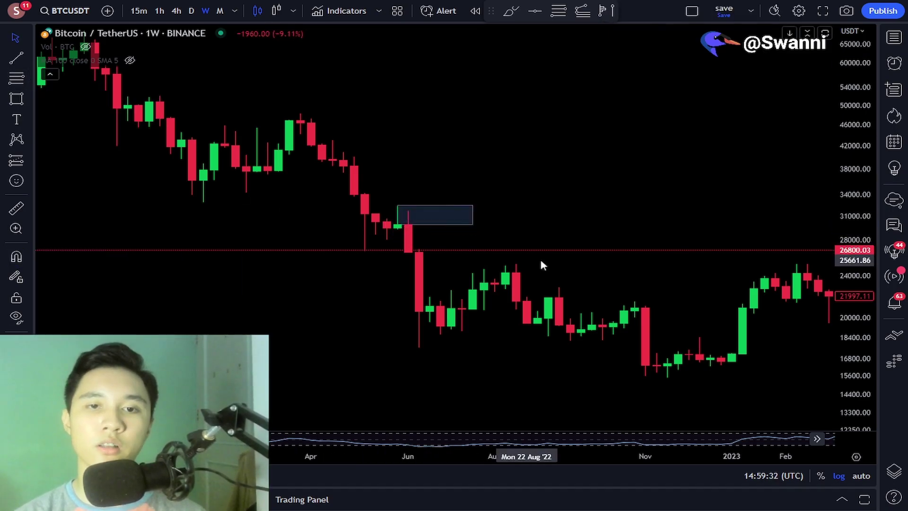
- Extend the zone rectangle from the 30 May 2022 candle to 29 May 2023 and apply the OB template to it
left_click_drag(541, 256, 352, 234)
left_click_drag(273, 191, 758, 191)
right_click(719, 188)
mouse_move(778, 192)
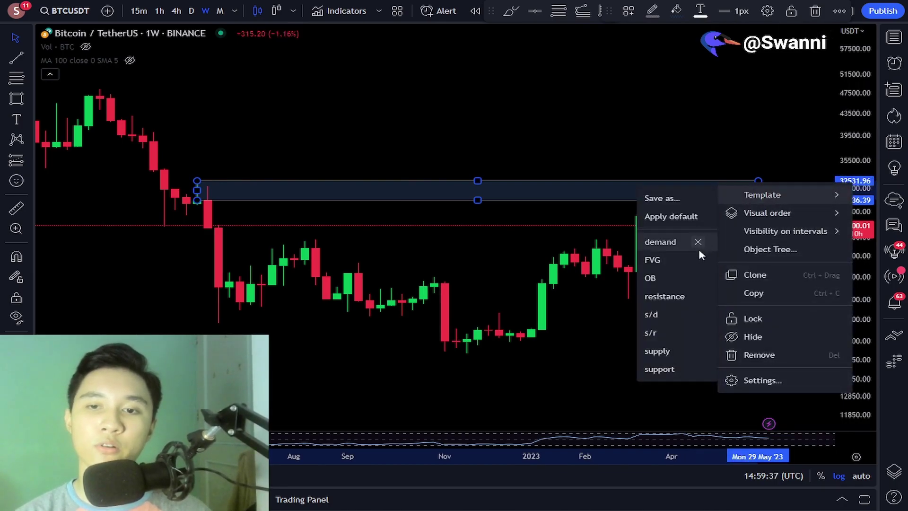
left_click(658, 279)
left_click_drag(732, 292, 762, 286)
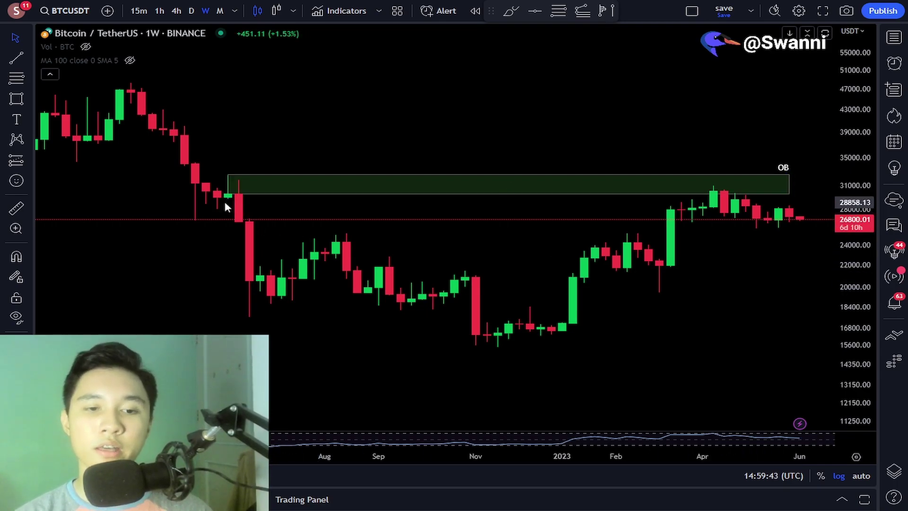
left_click_drag(648, 251, 656, 249)
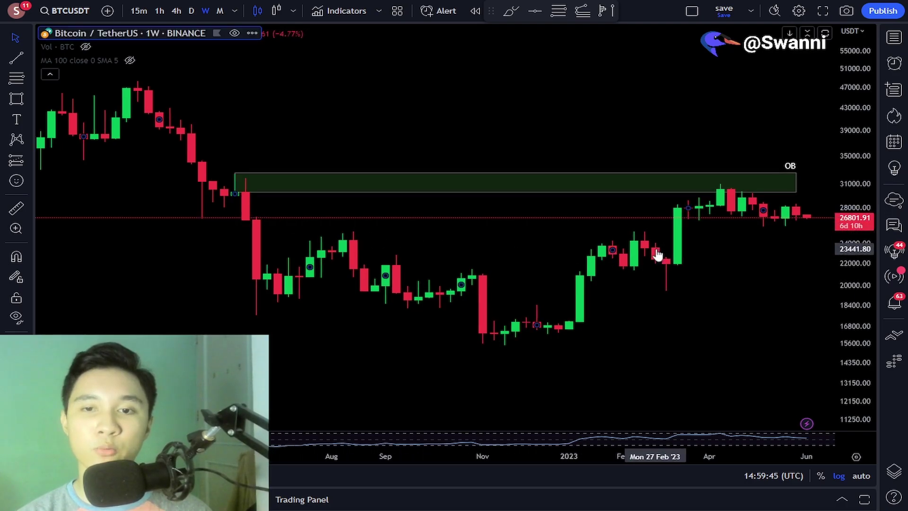
left_click_drag(732, 265, 700, 271)
- Brush a curve from the order block's start under the price lows up to April 2023 and circle the retest there
left_click(17, 112)
left_click(18, 101)
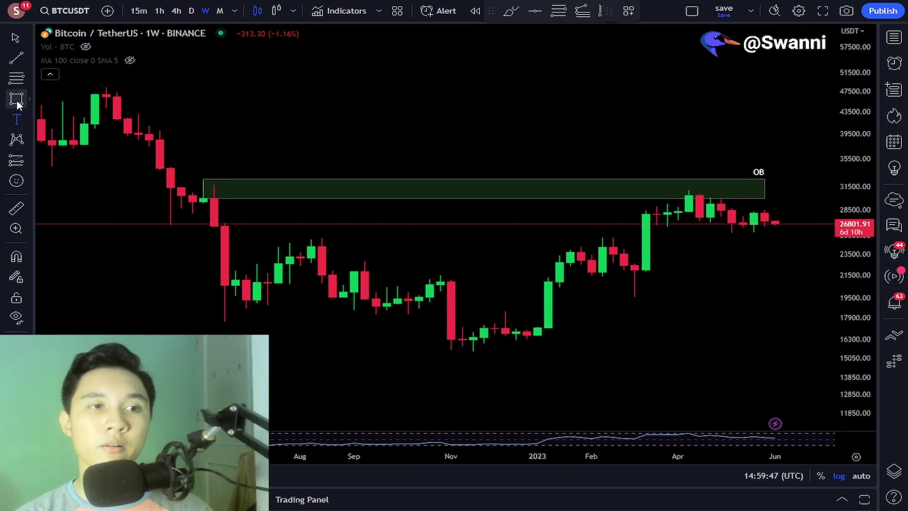
left_click(19, 100)
left_click(42, 98)
mouse_move(195, 197)
left_mouse_down()
mouse_move(213, 219)
mouse_move(476, 340)
mouse_move(602, 284)
mouse_move(688, 199)
mouse_move(679, 192)
mouse_move(712, 203)
mouse_move(707, 191)
mouse_move(681, 189)
mouse_move(696, 205)
mouse_move(718, 190)
mouse_move(691, 181)
left_mouse_up()
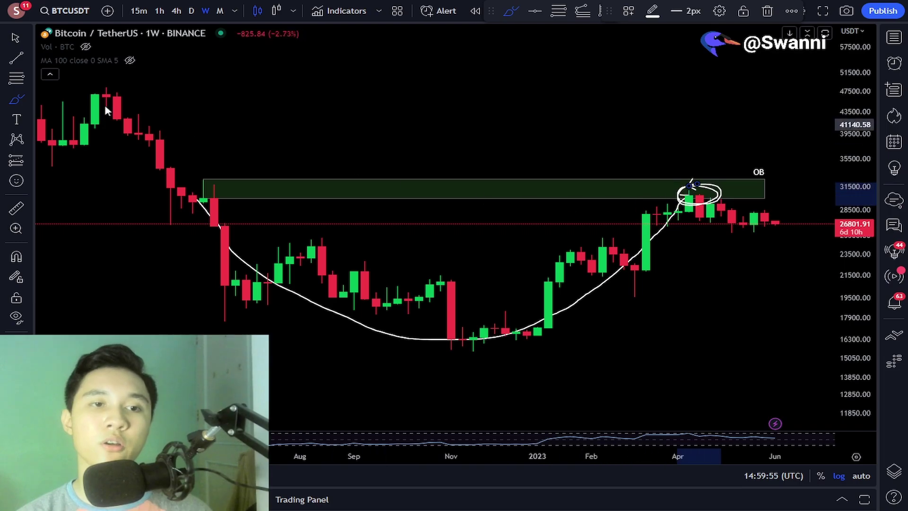
- Delete the brushed curve that runs beneath the price lows
left_click(16, 40)
left_click(241, 262)
key("Delete")
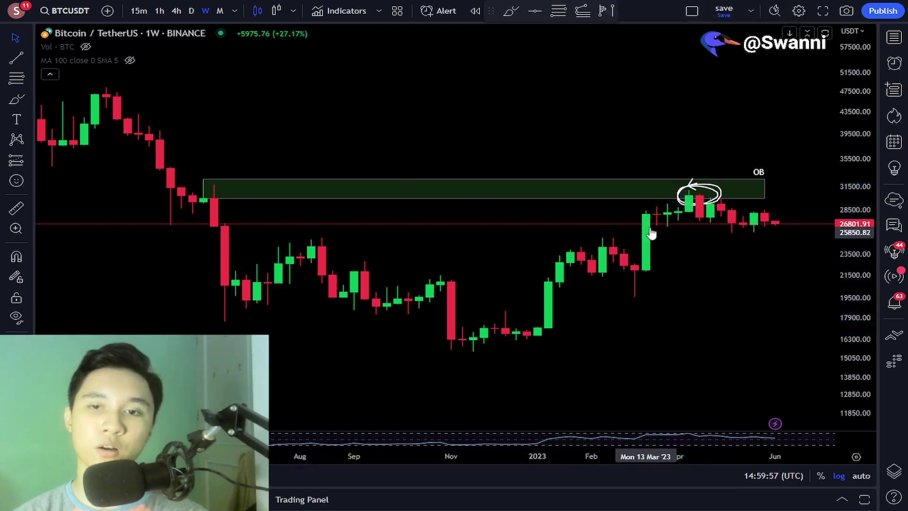
- Brush a stroke from the late March 2022 high to the summer lows and mark the 30 May 2022 candle, undoing each one
scroll(416, 121, "up", 4)
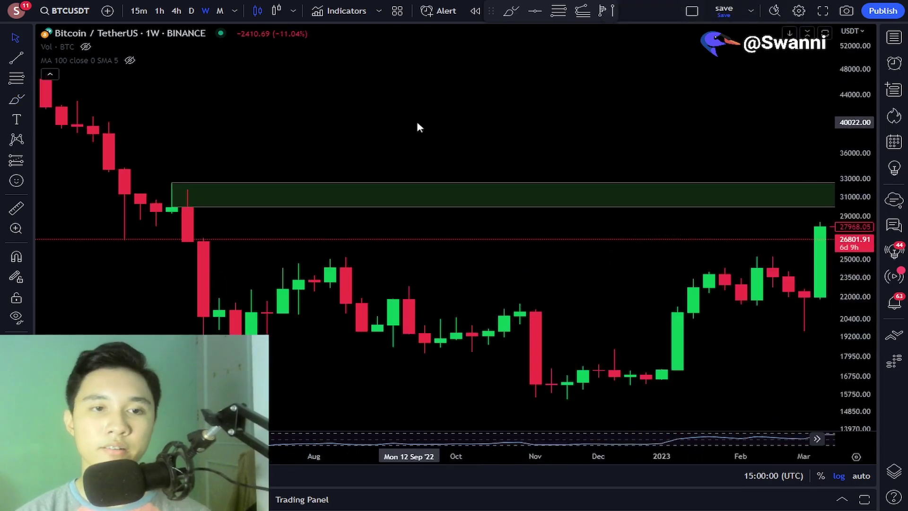
left_click_drag(426, 121, 584, 141)
left_click_drag(583, 142, 598, 139)
left_click(511, 11)
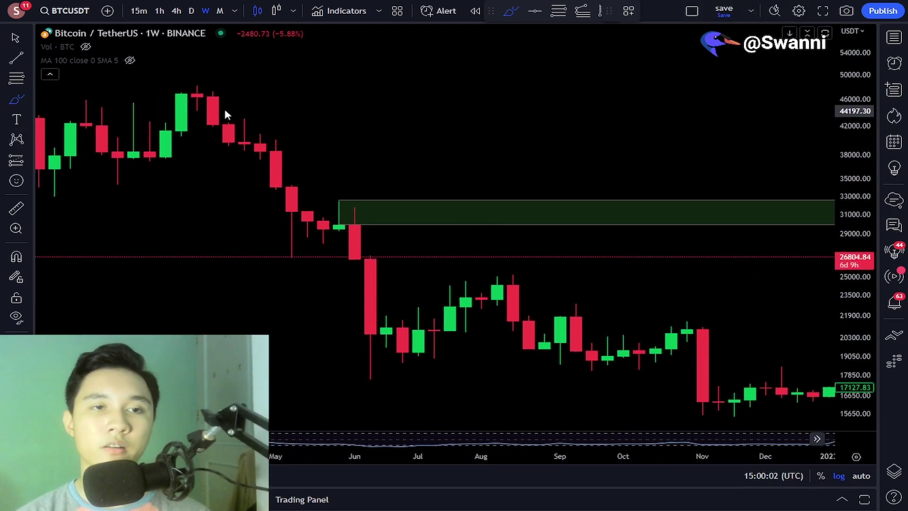
mouse_move(182, 84)
left_mouse_down()
mouse_move(258, 141)
mouse_move(390, 314)
left_mouse_up()
key("ctrl+z")
mouse_move(339, 209)
left_mouse_down()
mouse_move(325, 222)
mouse_move(354, 219)
mouse_move(324, 216)
left_mouse_up()
key("ctrl+z")
- Brush strokes from the March 2022 high to the order block and the summer lows, mark the 30 May candle again, and undo each one
mouse_move(211, 80)
left_mouse_down()
mouse_move(277, 143)
mouse_move(320, 208)
left_mouse_up()
key("ctrl+z")
left_click_drag(196, 75, 388, 304)
key("ctrl+z")
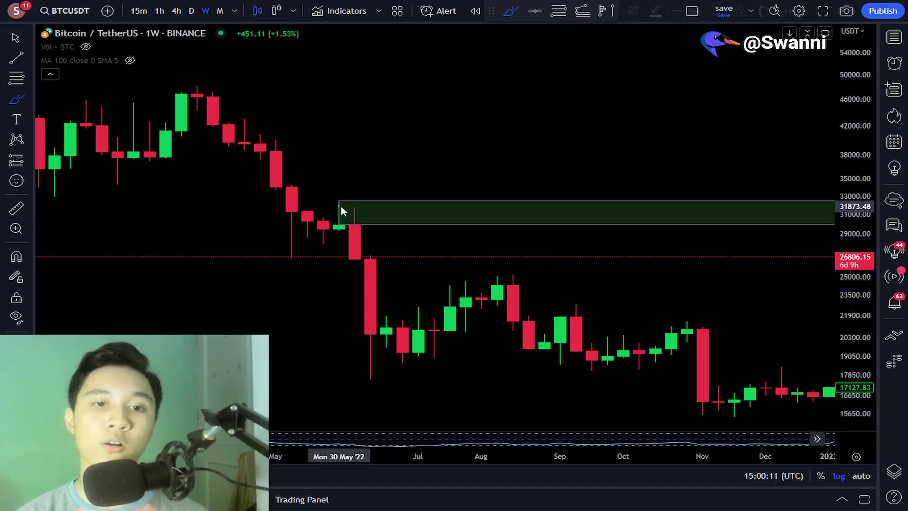
mouse_move(339, 207)
left_mouse_down()
mouse_move(354, 241)
mouse_move(324, 215)
left_mouse_up()
key("ctrl+z")
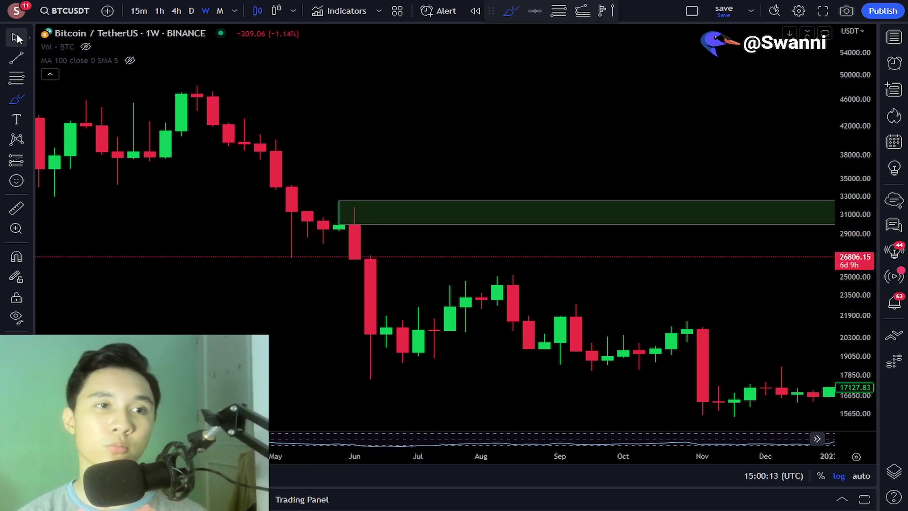
- Delete the OB rectangle and redraw it from the body top to the wick high of the 30 May 2022 candle, extending to 26 June 2023
left_click(16, 38)
left_click(477, 203)
key("Delete")
left_click_drag(477, 208, 375, 144)
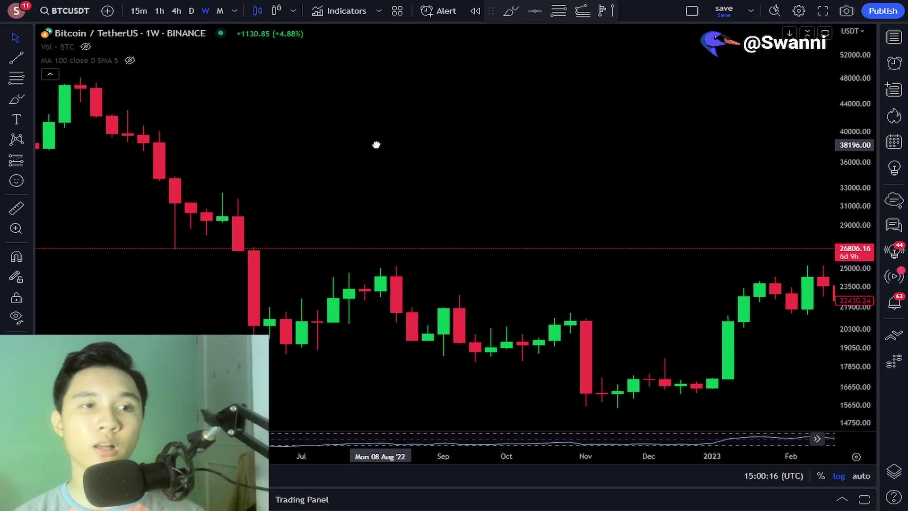
left_click(30, 99)
left_click(54, 137)
mouse_move(214, 191)
left_mouse_down()
mouse_move(344, 211)
mouse_move(752, 211)
left_mouse_up()
left_click_drag(647, 254, 437, 206)
- Apply the OB template to the redrawn rectangle
right_click(686, 168)
mouse_move(745, 177)
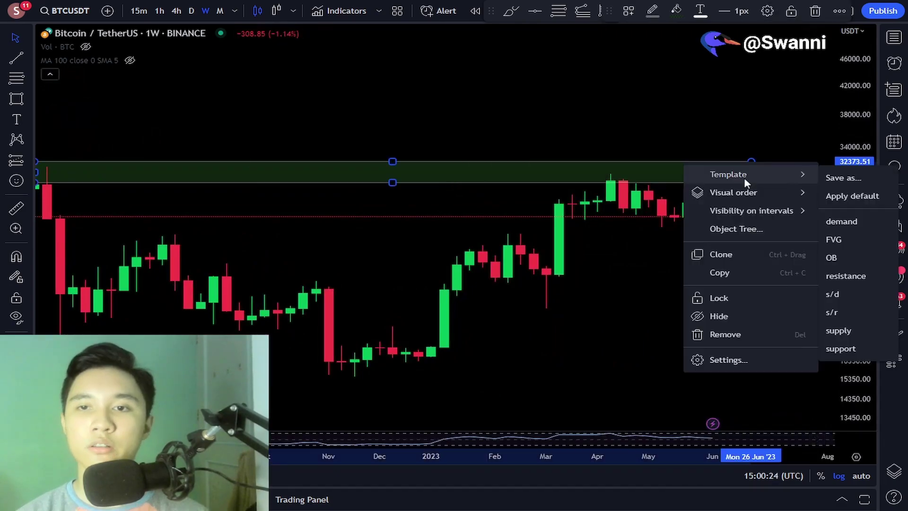
left_click(844, 258)
- Brush a stroke from the early March 2023 candles to just past the June 2023 candle
left_click_drag(699, 291, 668, 288)
left_click(17, 99)
left_click(71, 99)
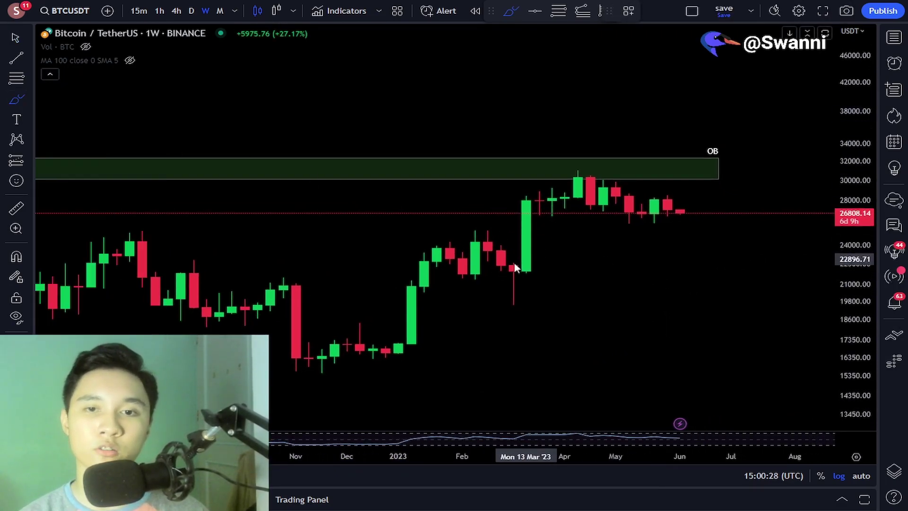
mouse_move(503, 268)
left_mouse_down()
mouse_move(578, 167)
mouse_move(702, 228)
left_mouse_up()
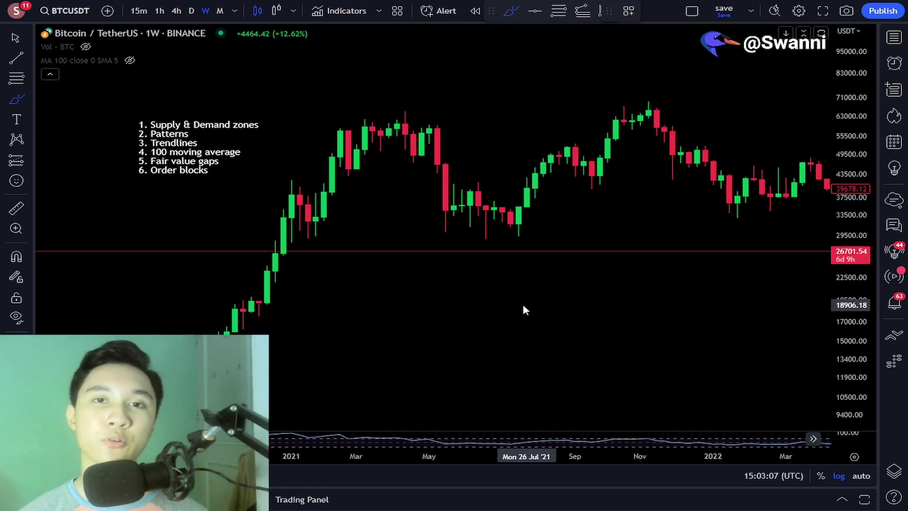
- Move the numbered topic list on the daily chart to 13 May 2022, above the mid-2022 decline
mouse_move(224, 105)
left_mouse_down()
mouse_move(107, 141)
mouse_move(178, 188)
mouse_move(300, 126)
mouse_move(211, 104)
left_mouse_up()
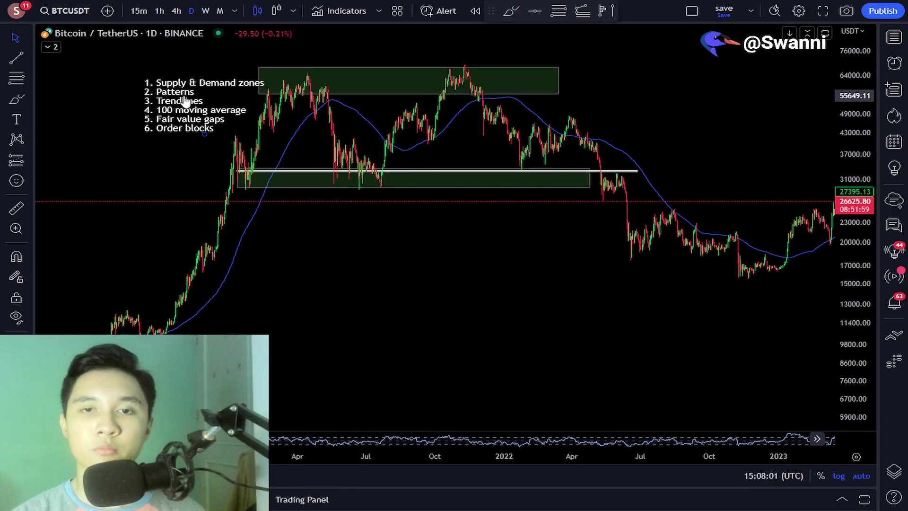
left_click_drag(196, 93, 659, 116)
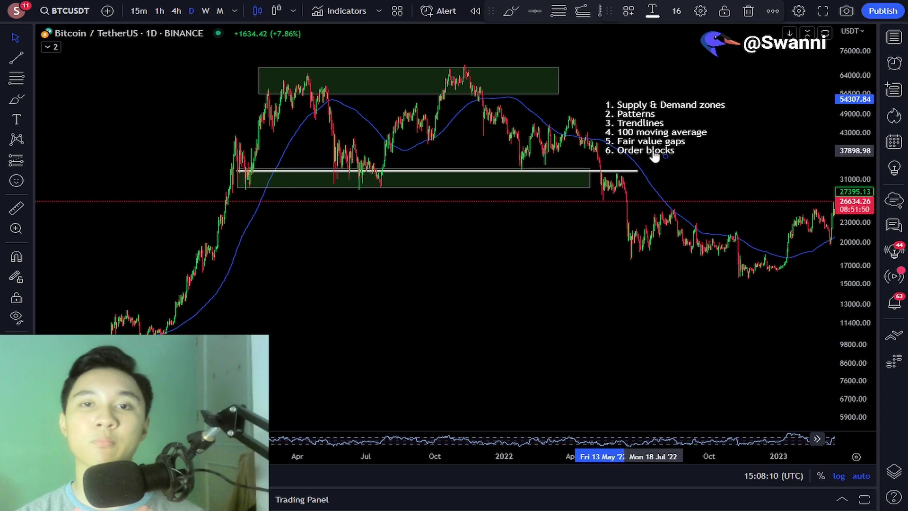